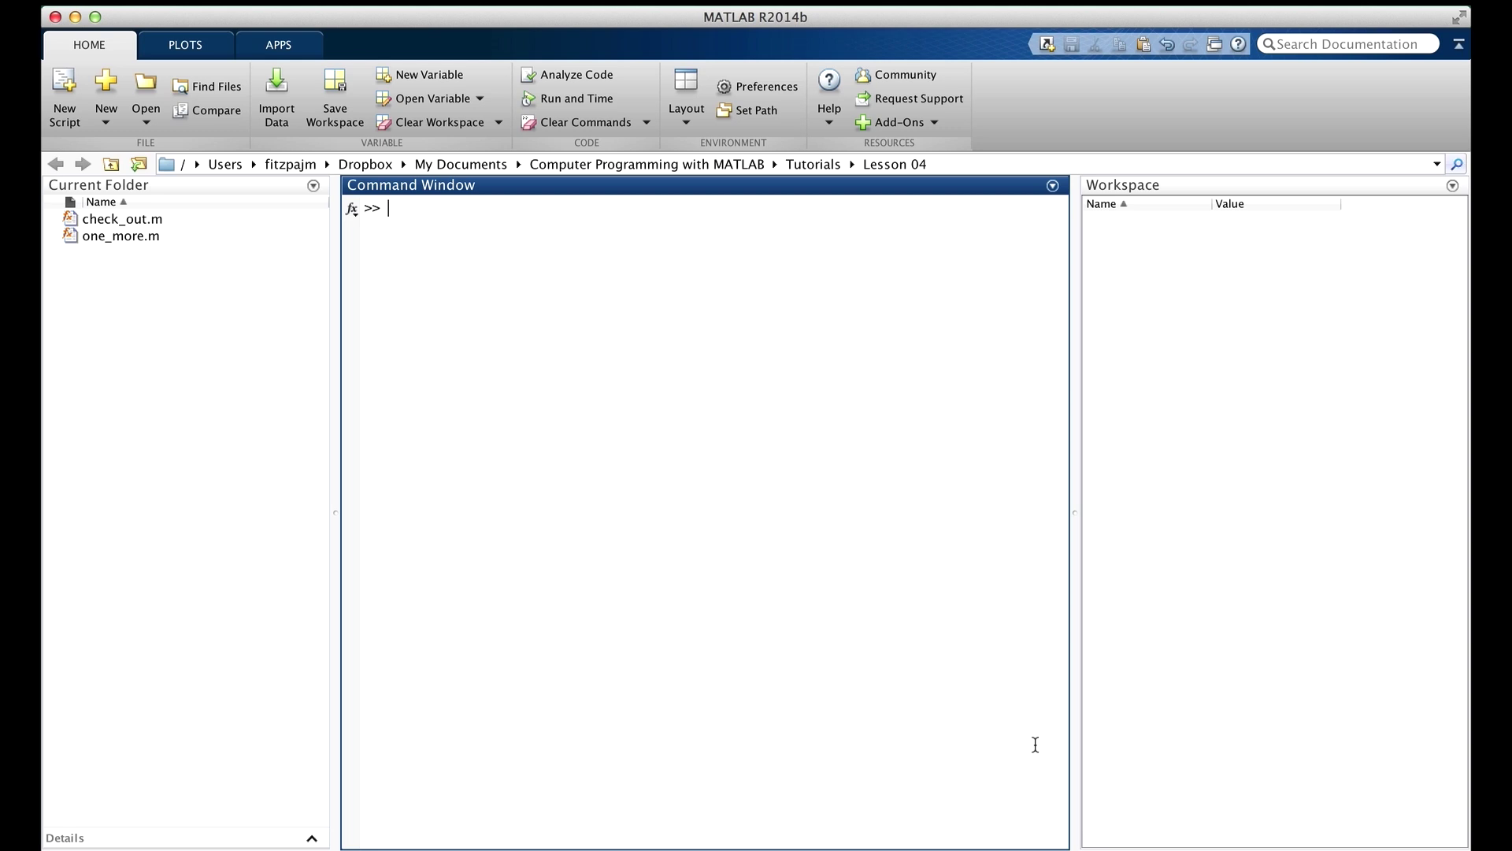
Store the squares of 1–10 in a and plot them in Figure 1.
type("a = (")
type("1")
type(":10")
type(").^")
type("2")
key("Return")
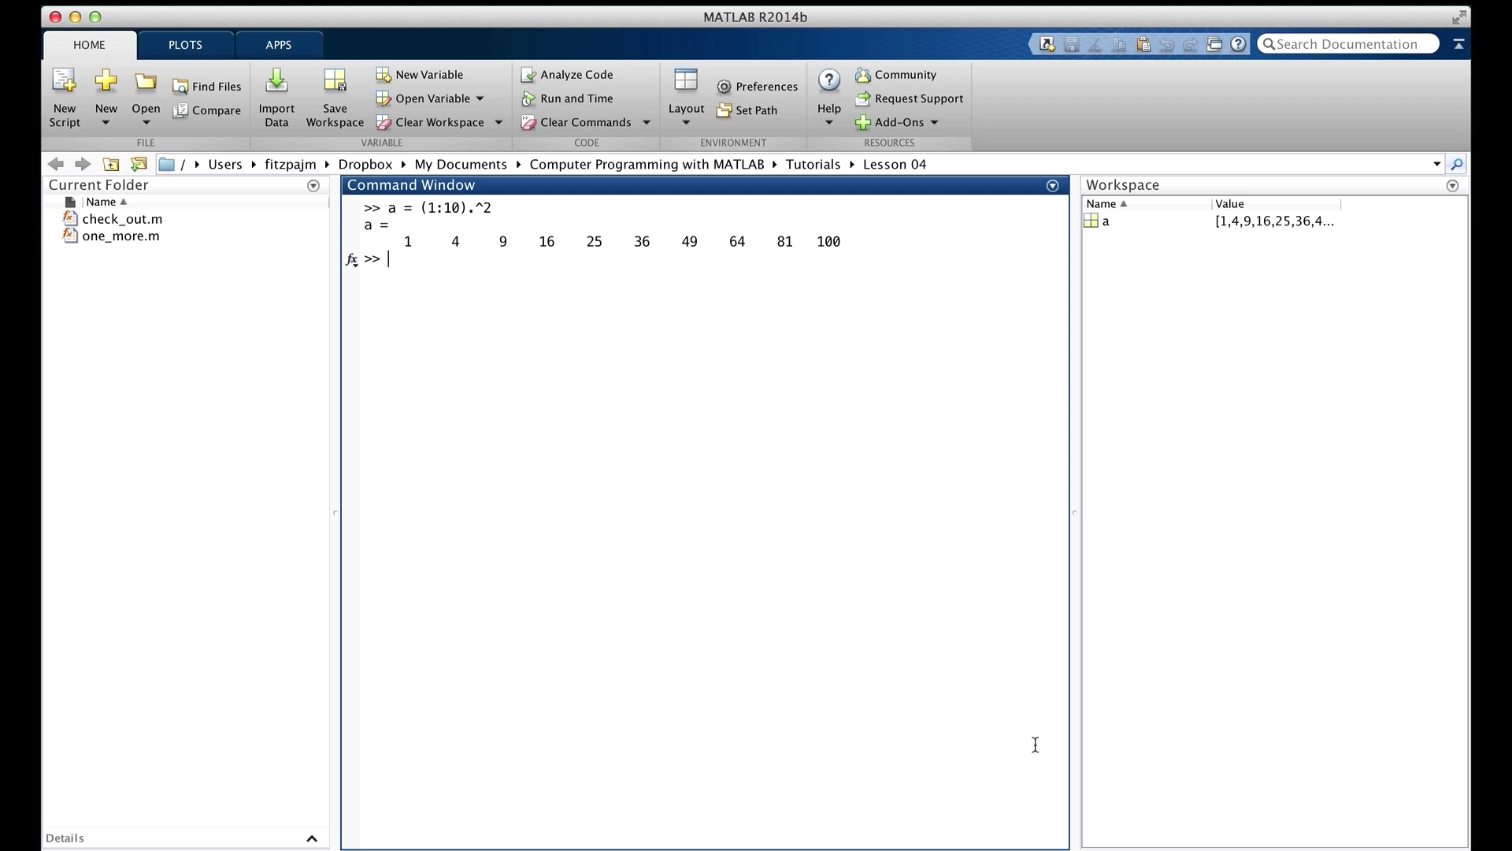
type("plot")
type("(a)")
key("Return")
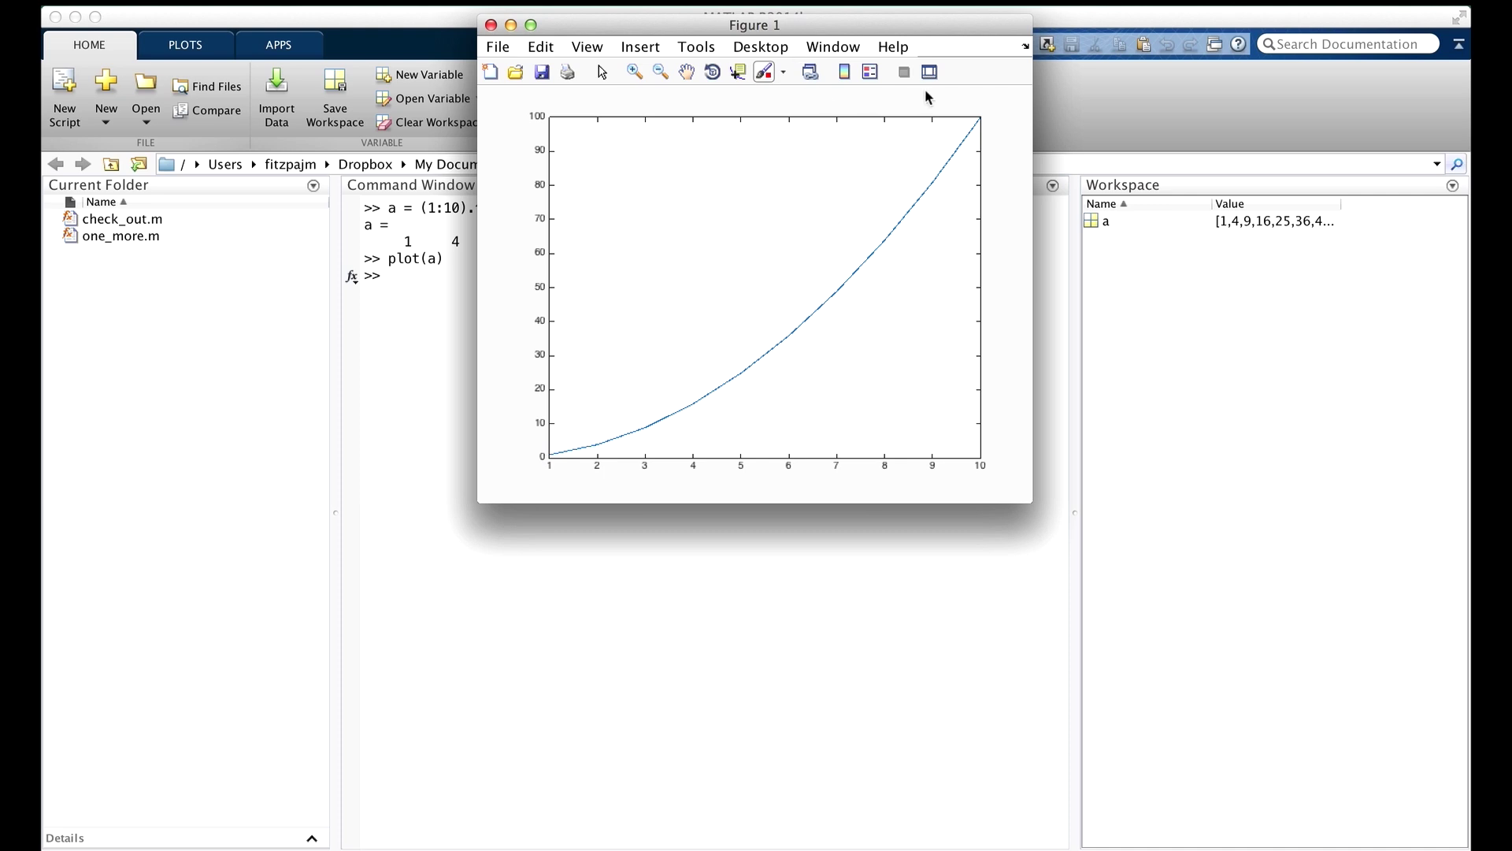
Dock Figure 1 into the desktop, then undock it back into its own window.
left_click(1026, 48)
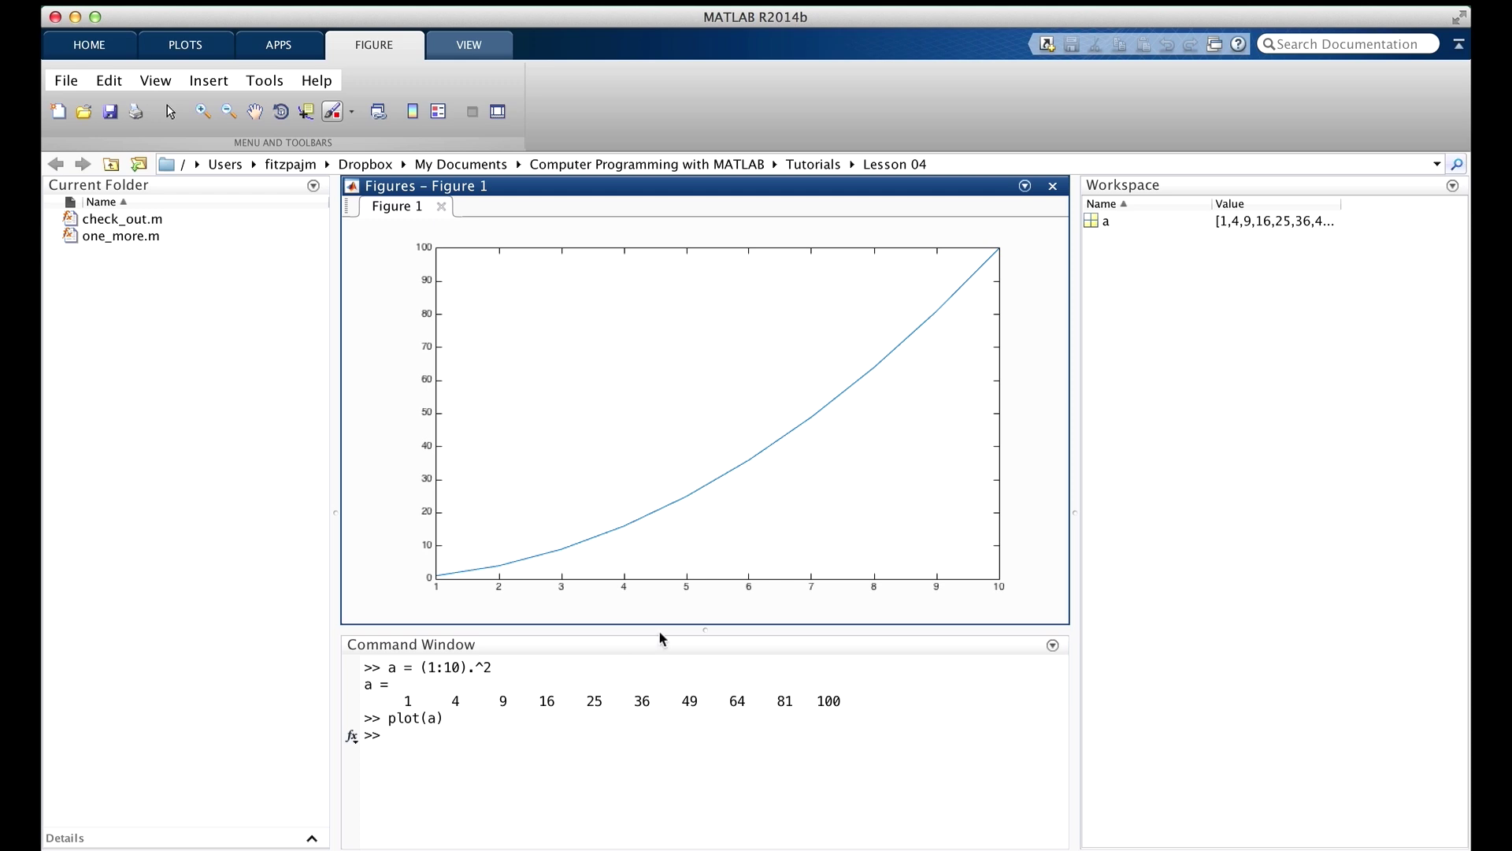
left_click(1024, 187)
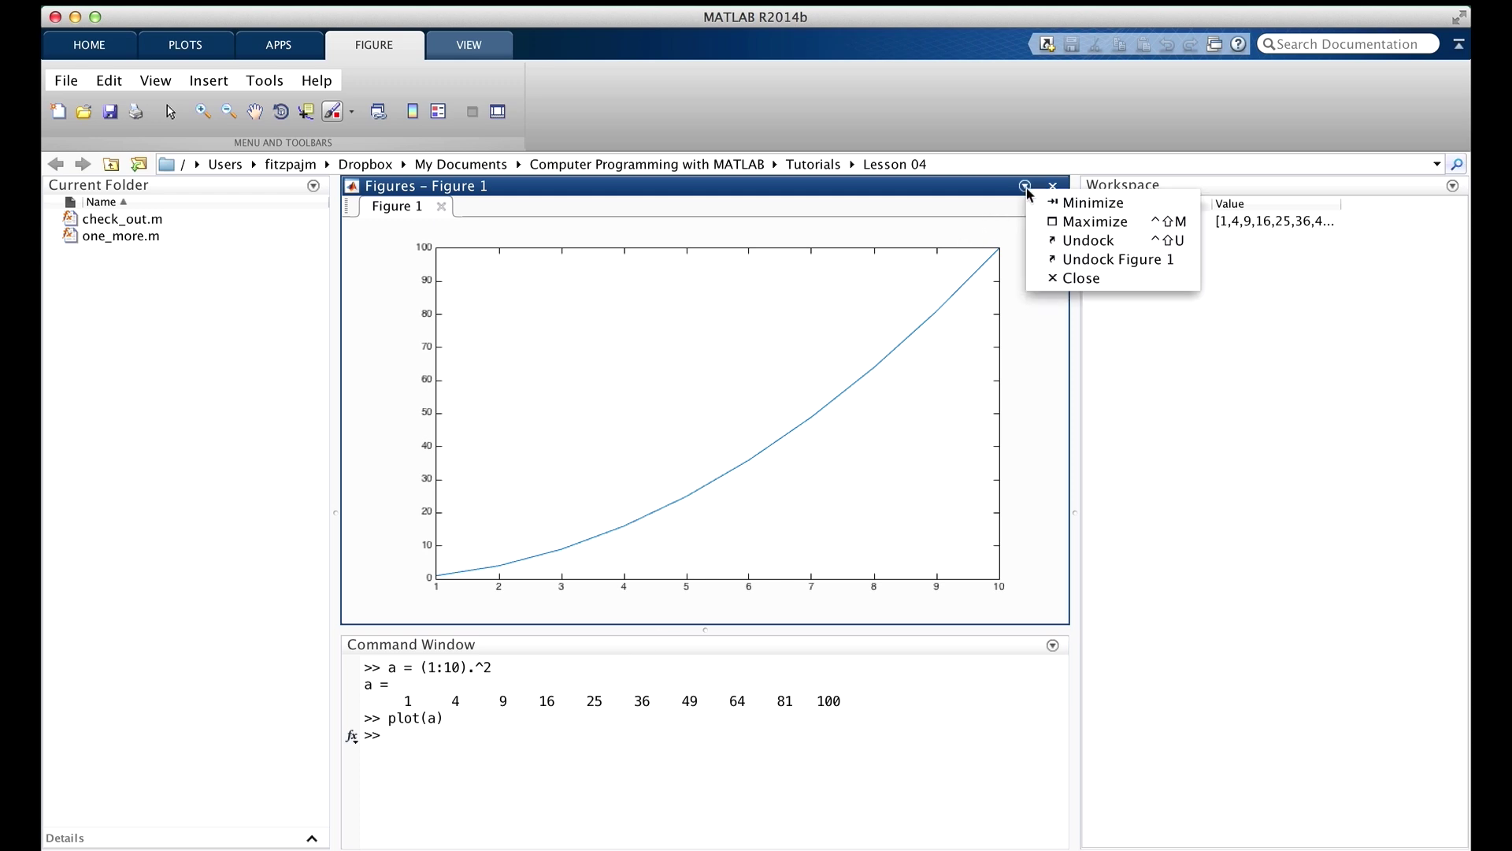
left_click(1067, 240)
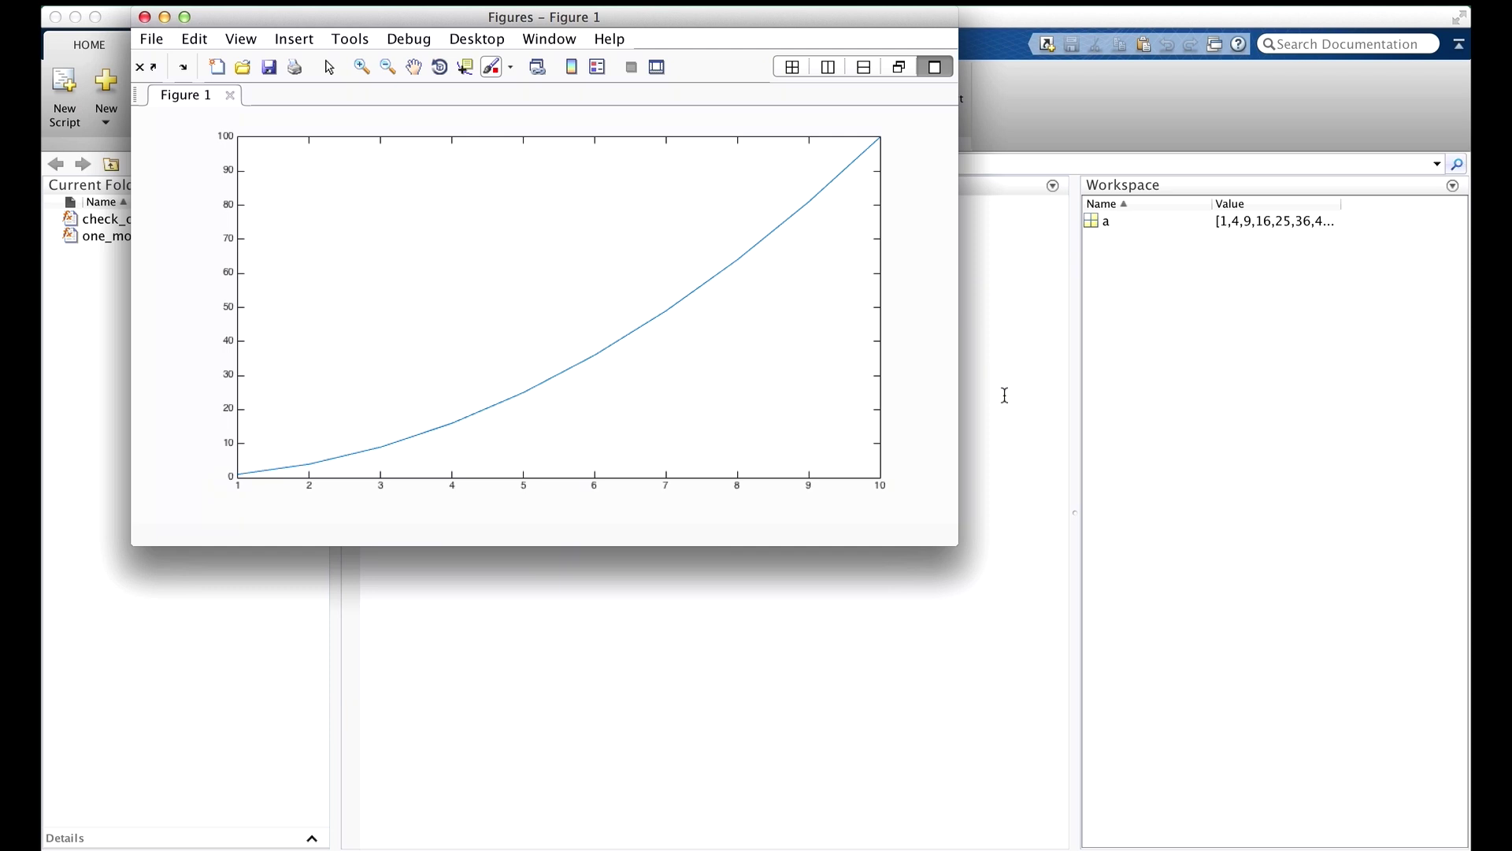
Shorten the MATLAB window and shrink Figure 1, moving it to the top-left.
left_click(1004, 395)
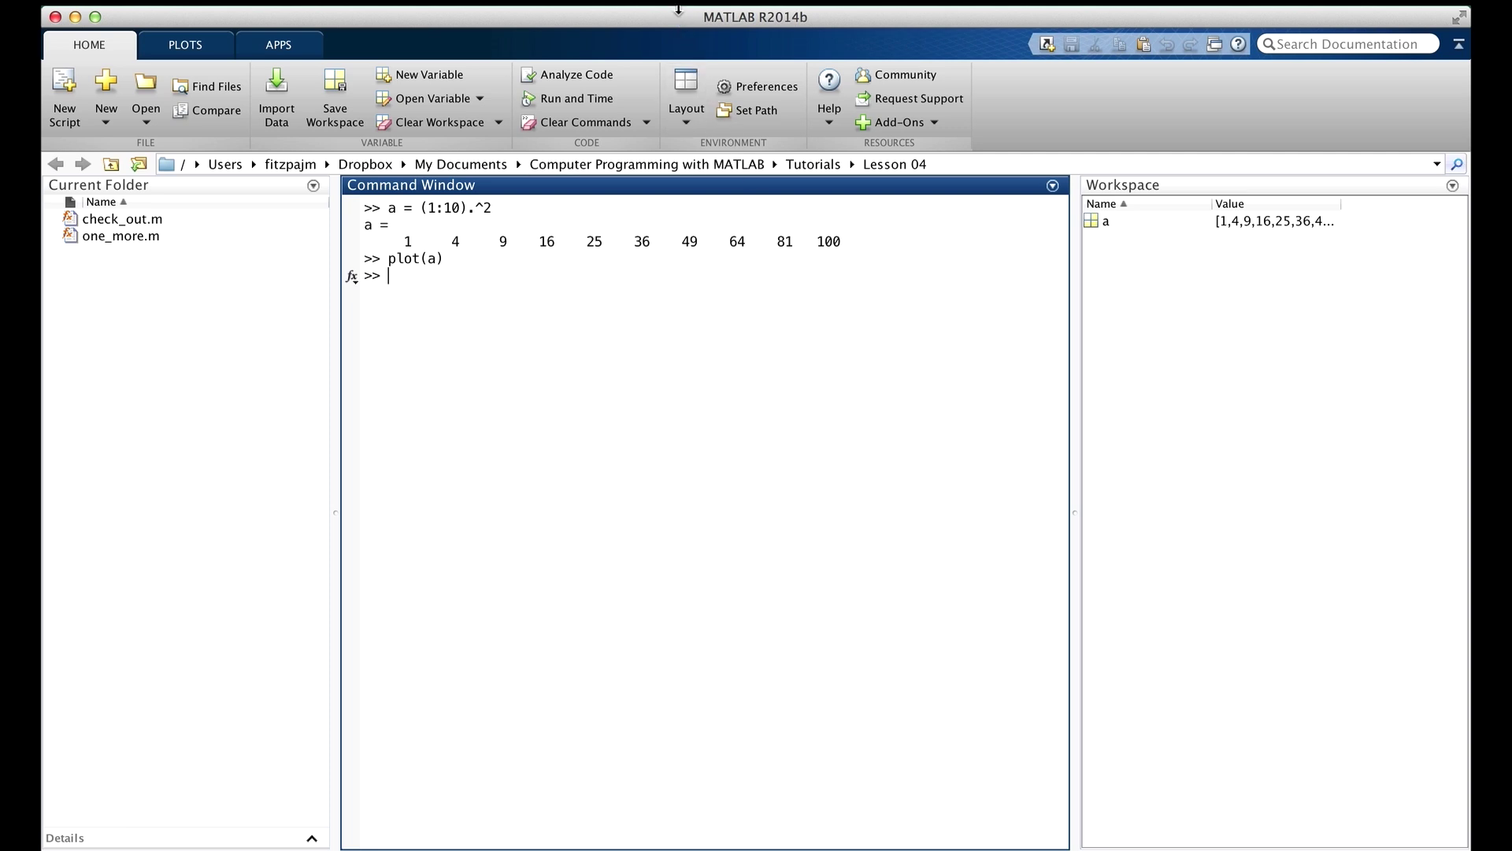
mouse_move(678, 10)
left_mouse_down()
mouse_move(686, 174)
mouse_move(668, 394)
left_mouse_up()
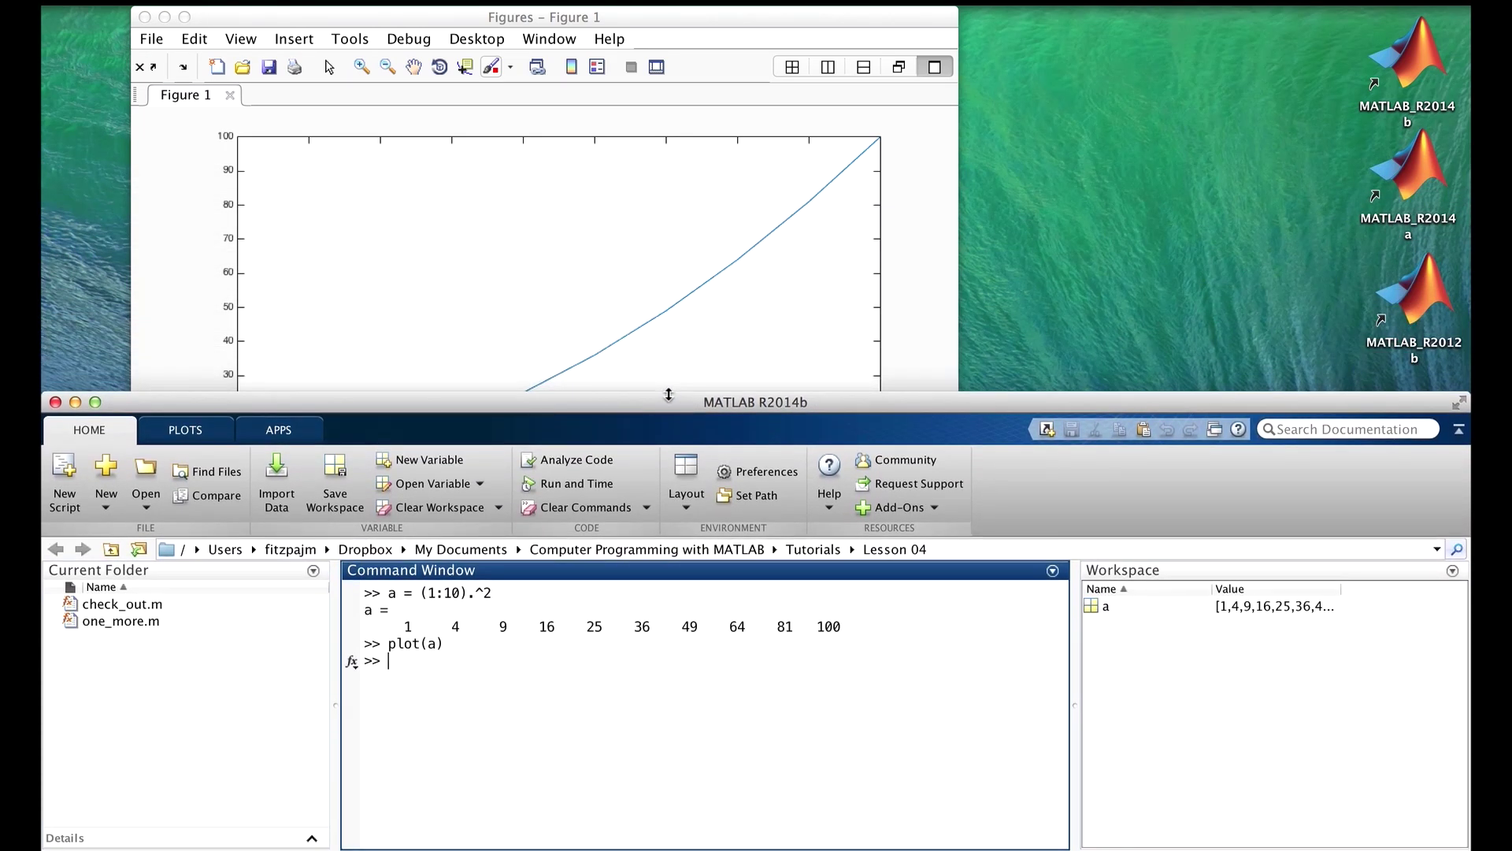
left_click(740, 17)
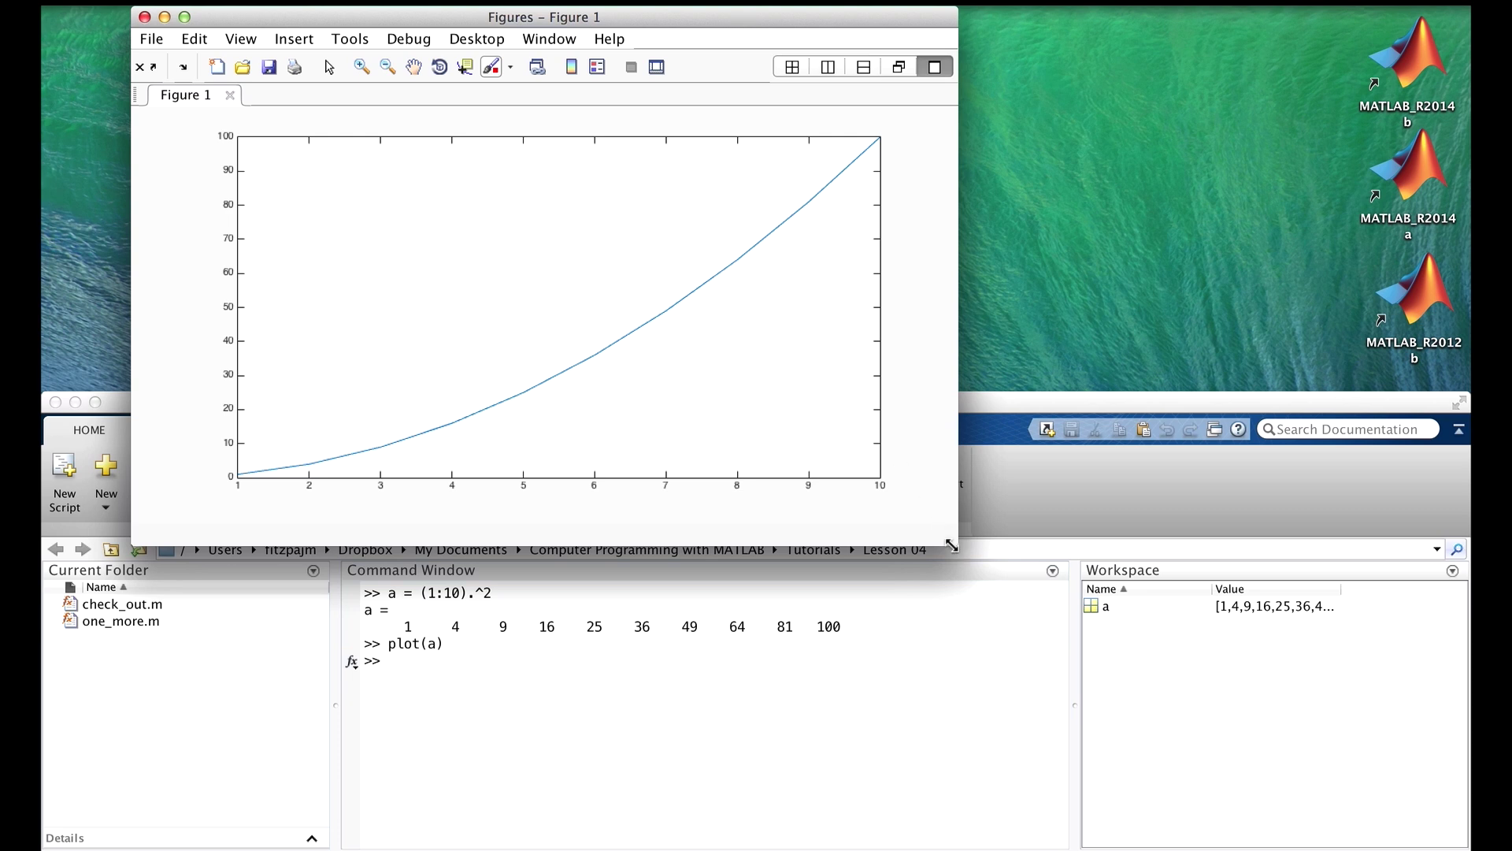
mouse_move(956, 557)
left_mouse_down()
mouse_move(545, 484)
mouse_move(458, 369)
left_mouse_up()
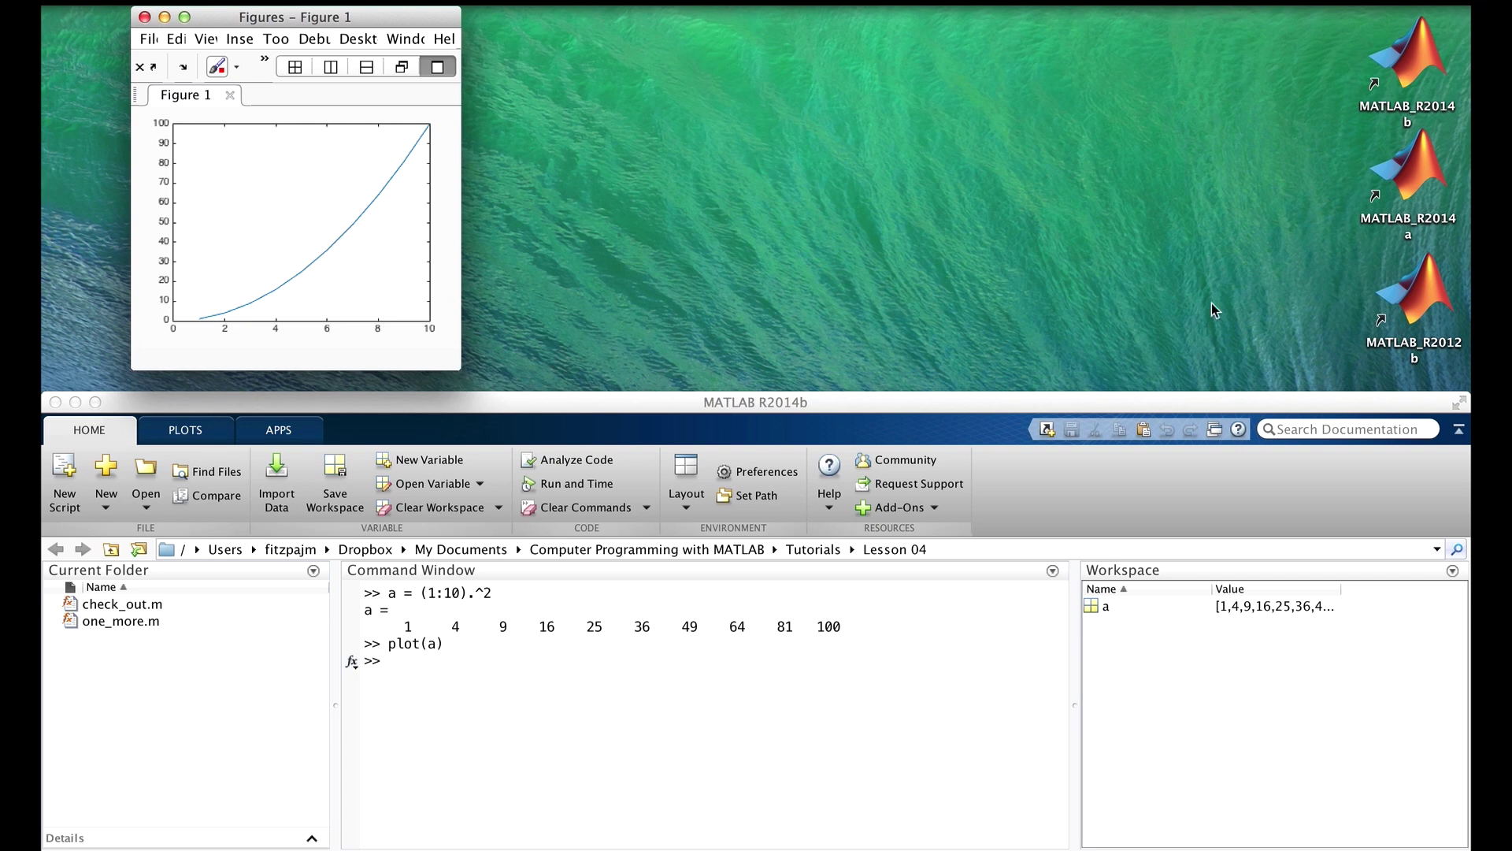
left_click_drag(378, 19, 334, 24)
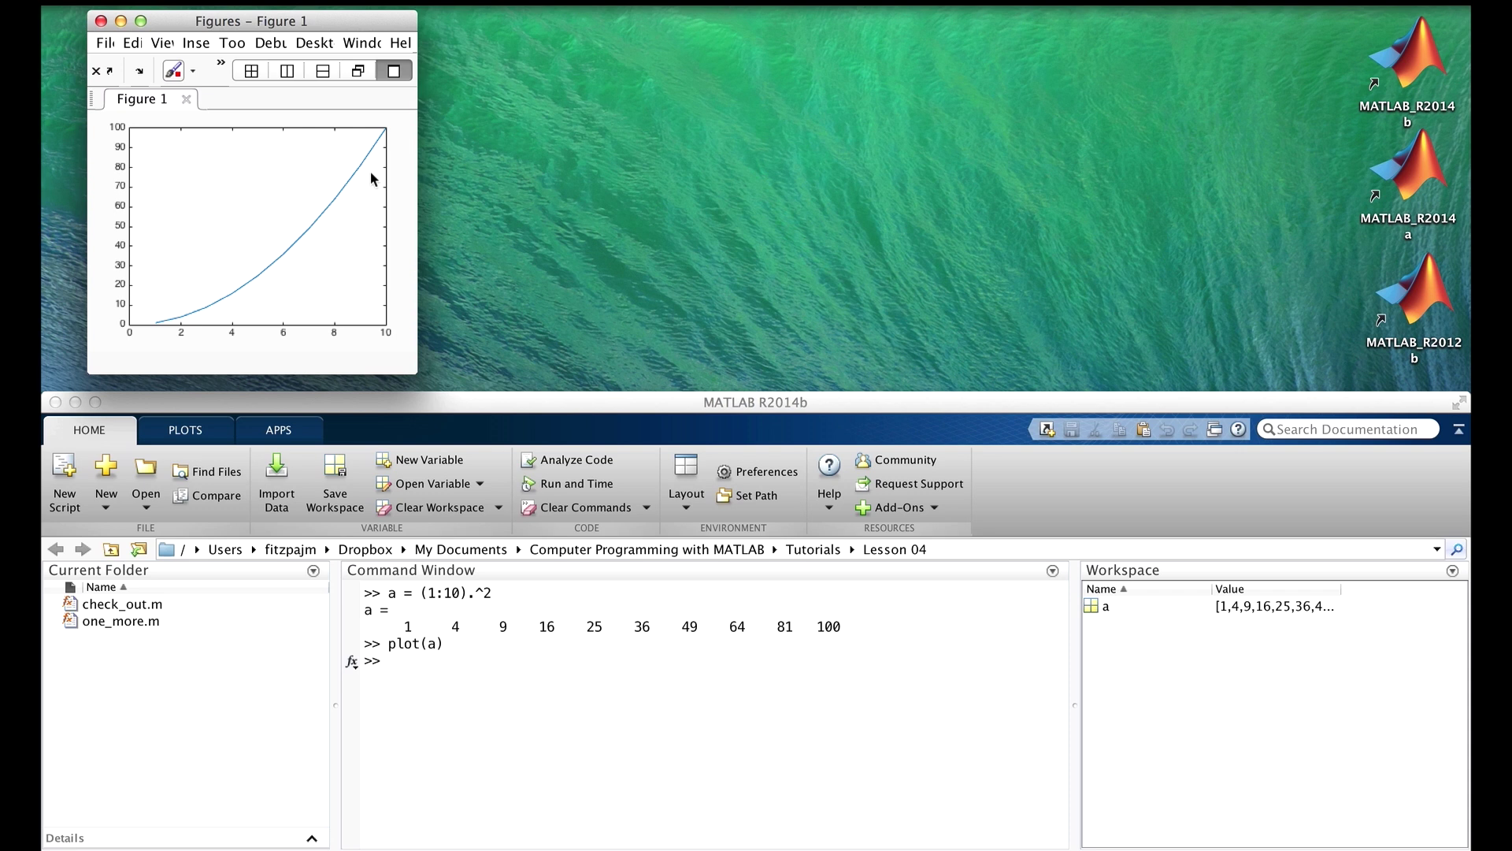
Redefine a as (-10:10).^2 and open an empty Figure 2 with figure(2).
left_click(410, 664)
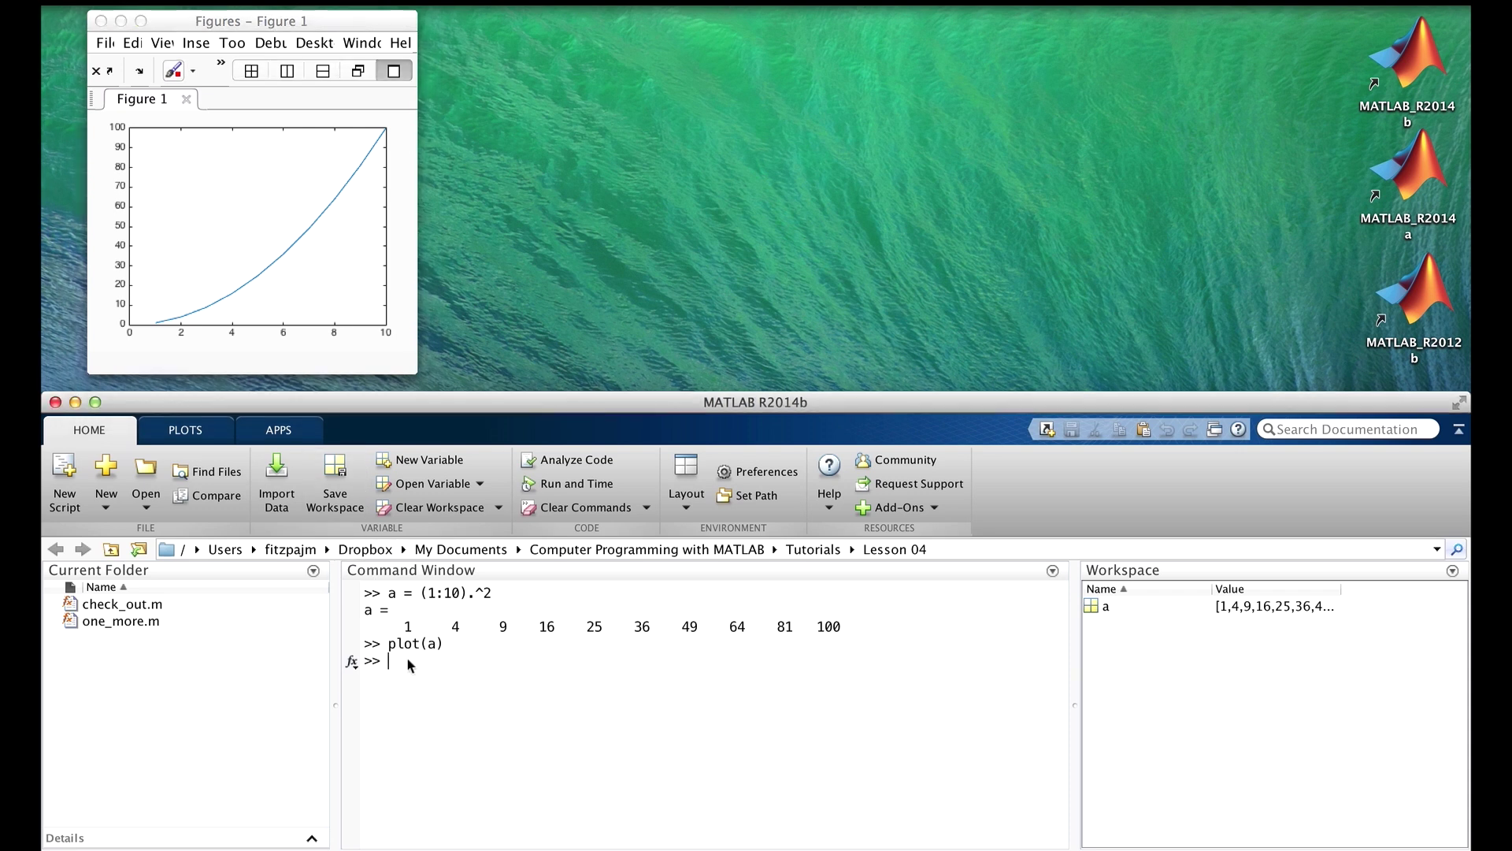
type("a =")
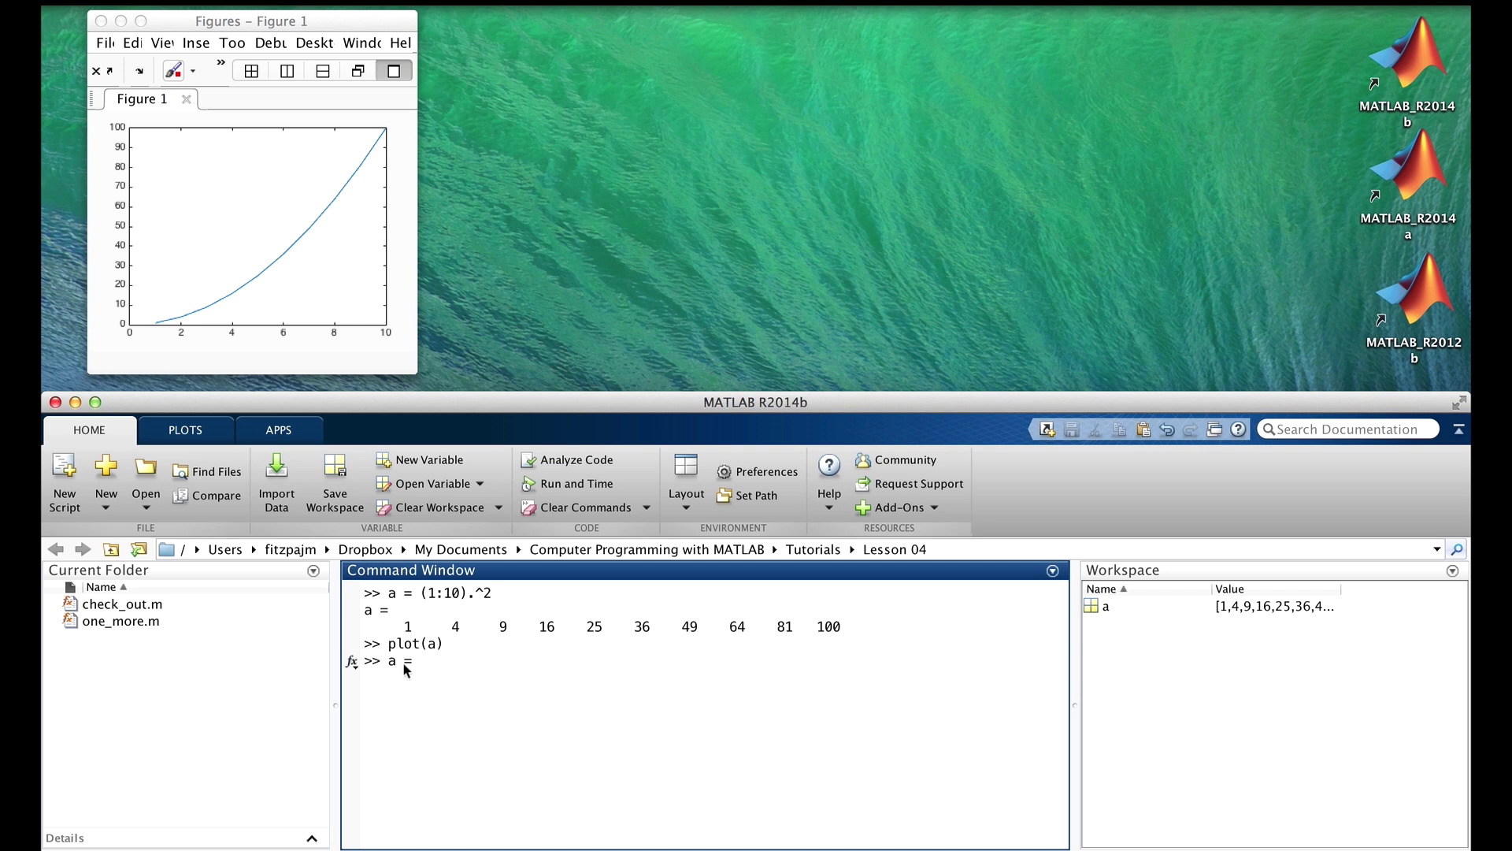
type(" (-10")
type(":10)")
type(".^2")
key("Return")
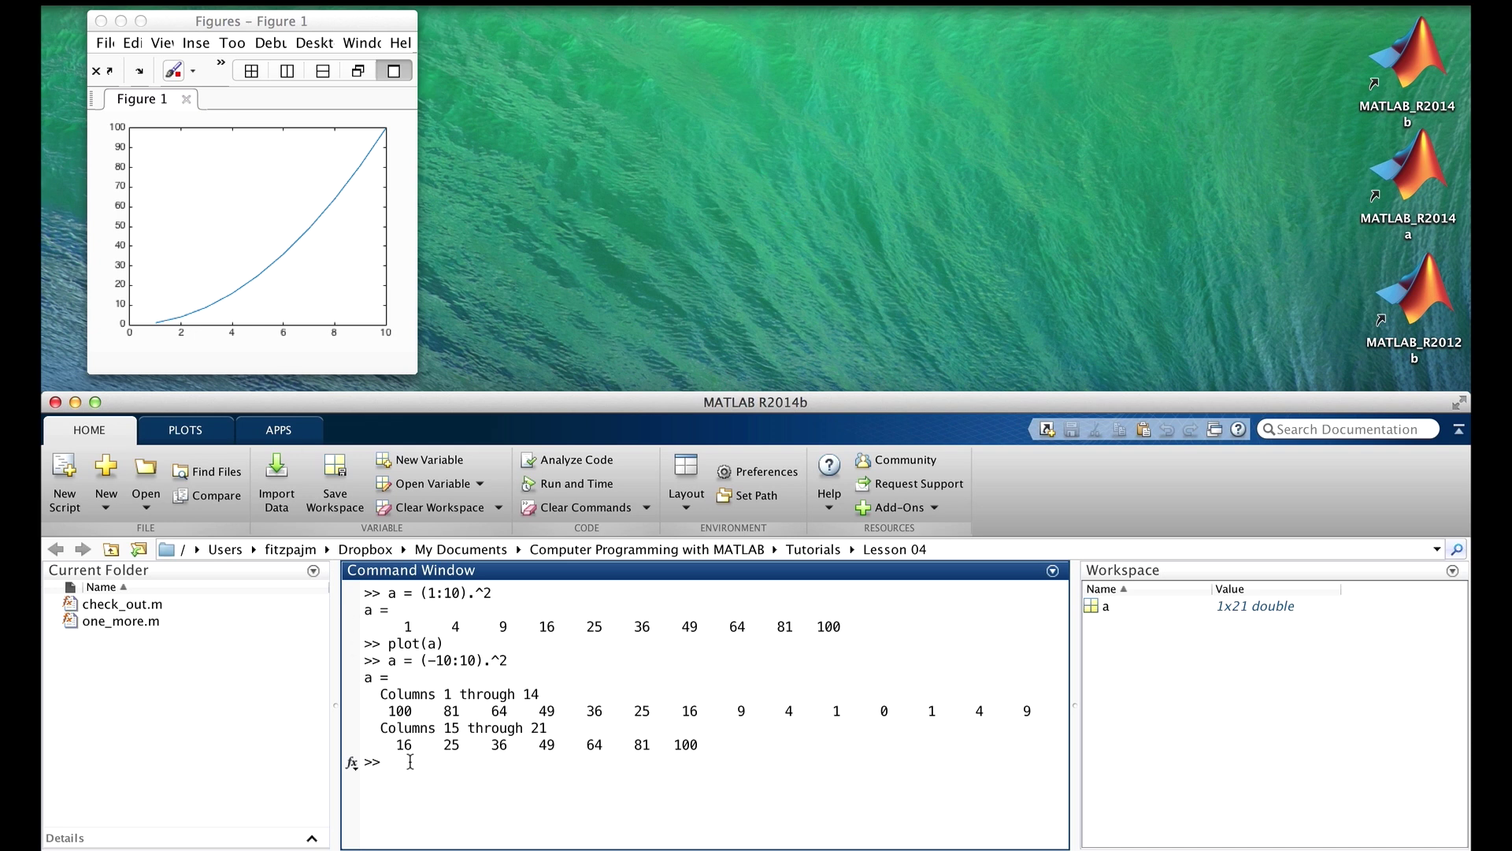
type("figure")
type("(2)")
key("Return")
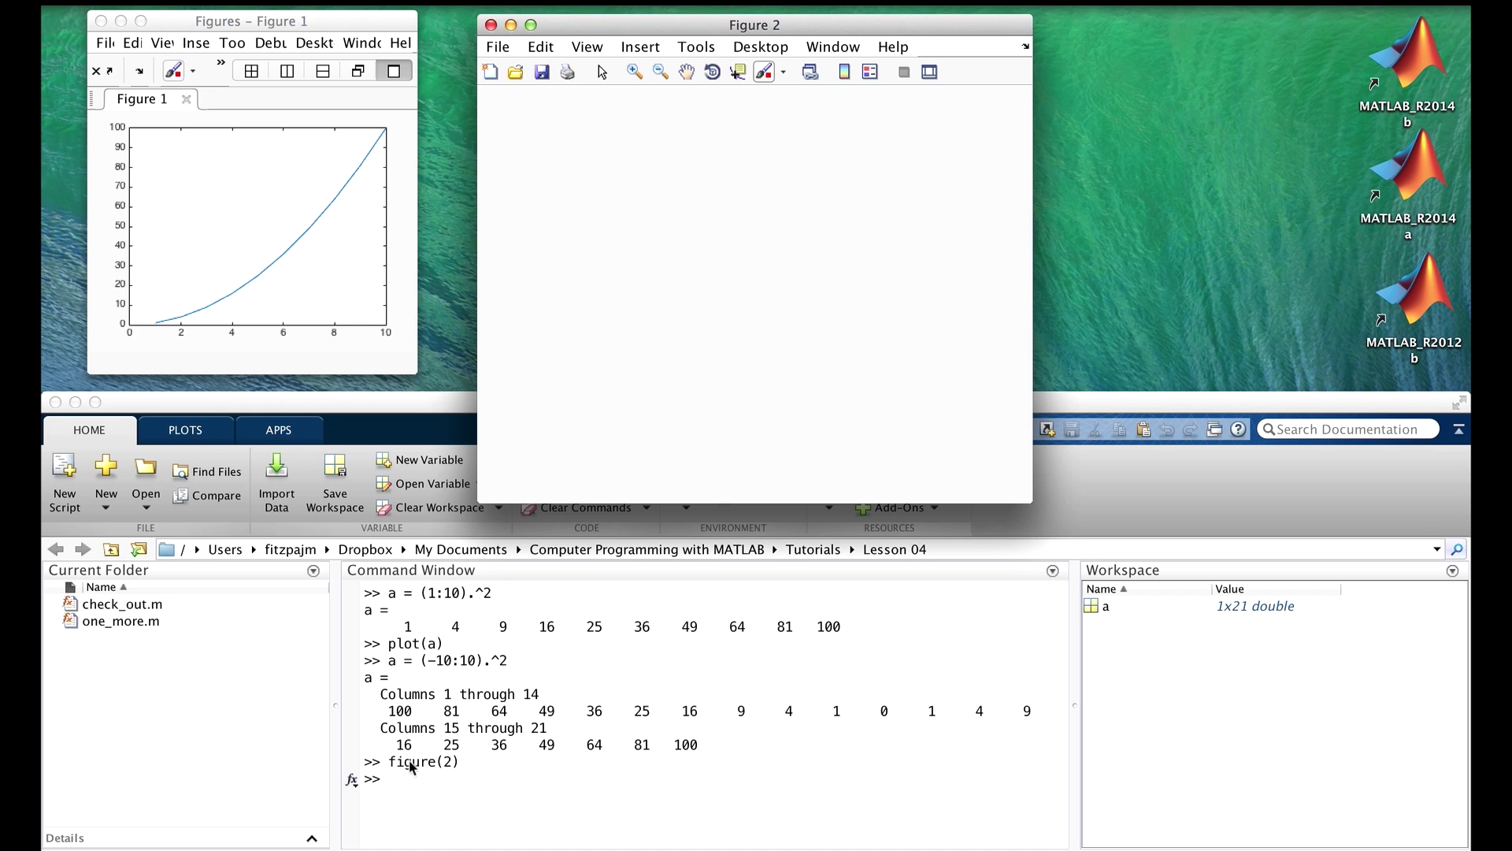
left_click(411, 787)
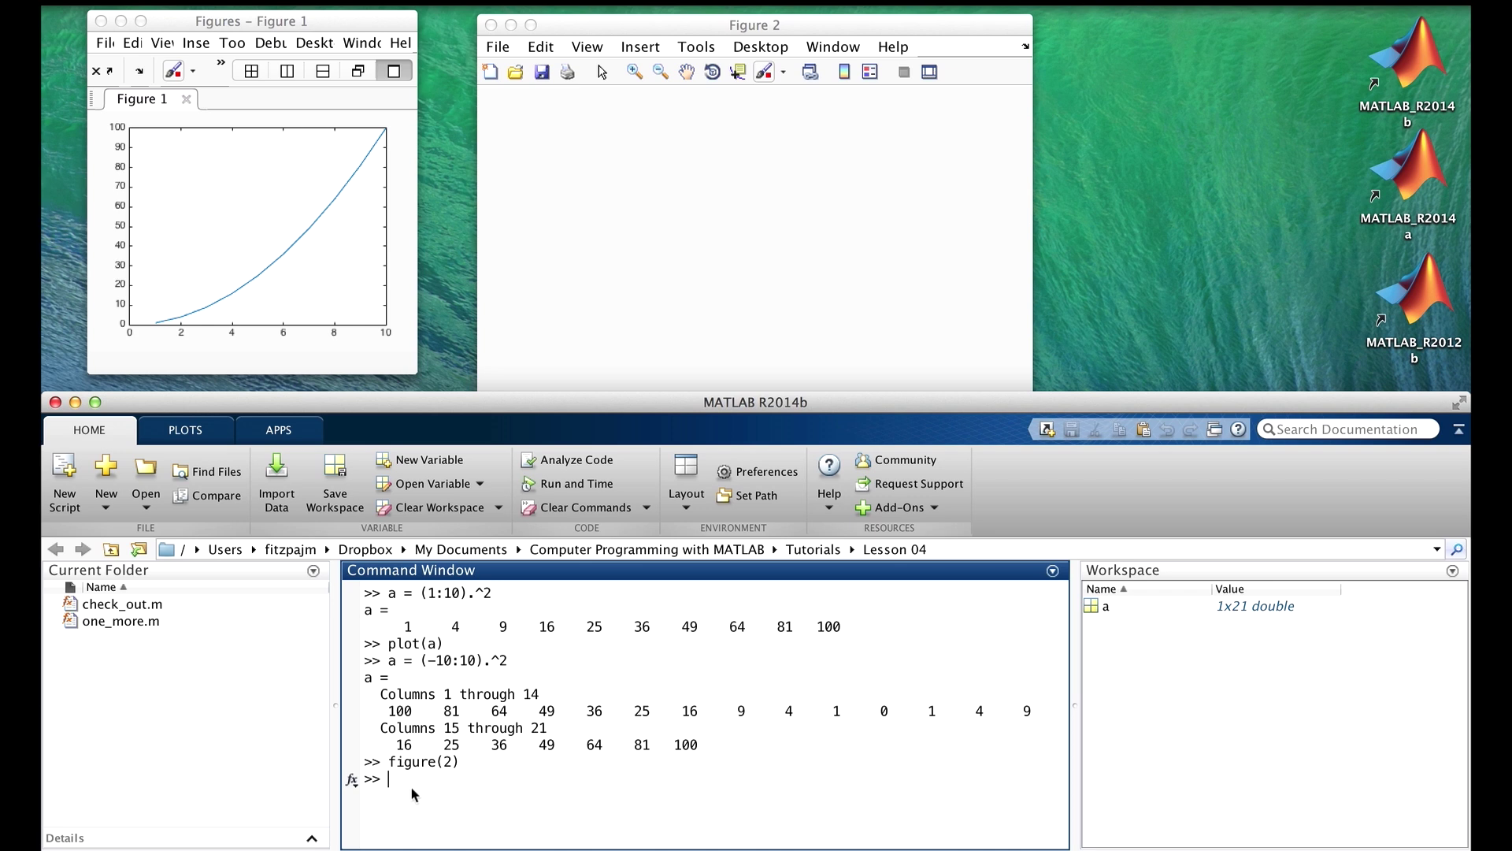
Plot a's parabola in Figure 2, shrink that window and place it beside Figure 1.
type("plot(a")
key("Return")
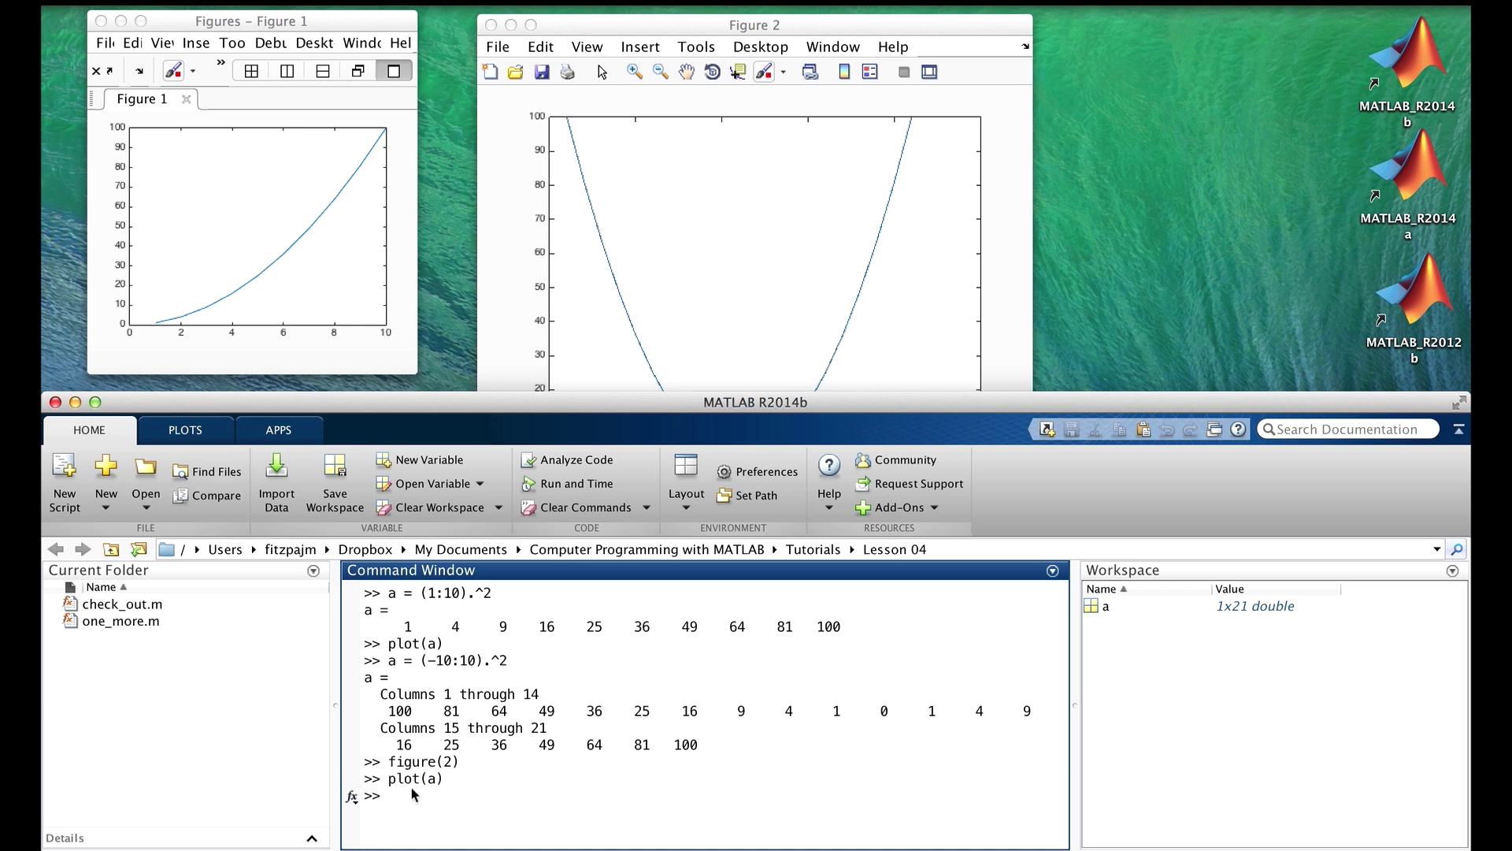
left_click(834, 26)
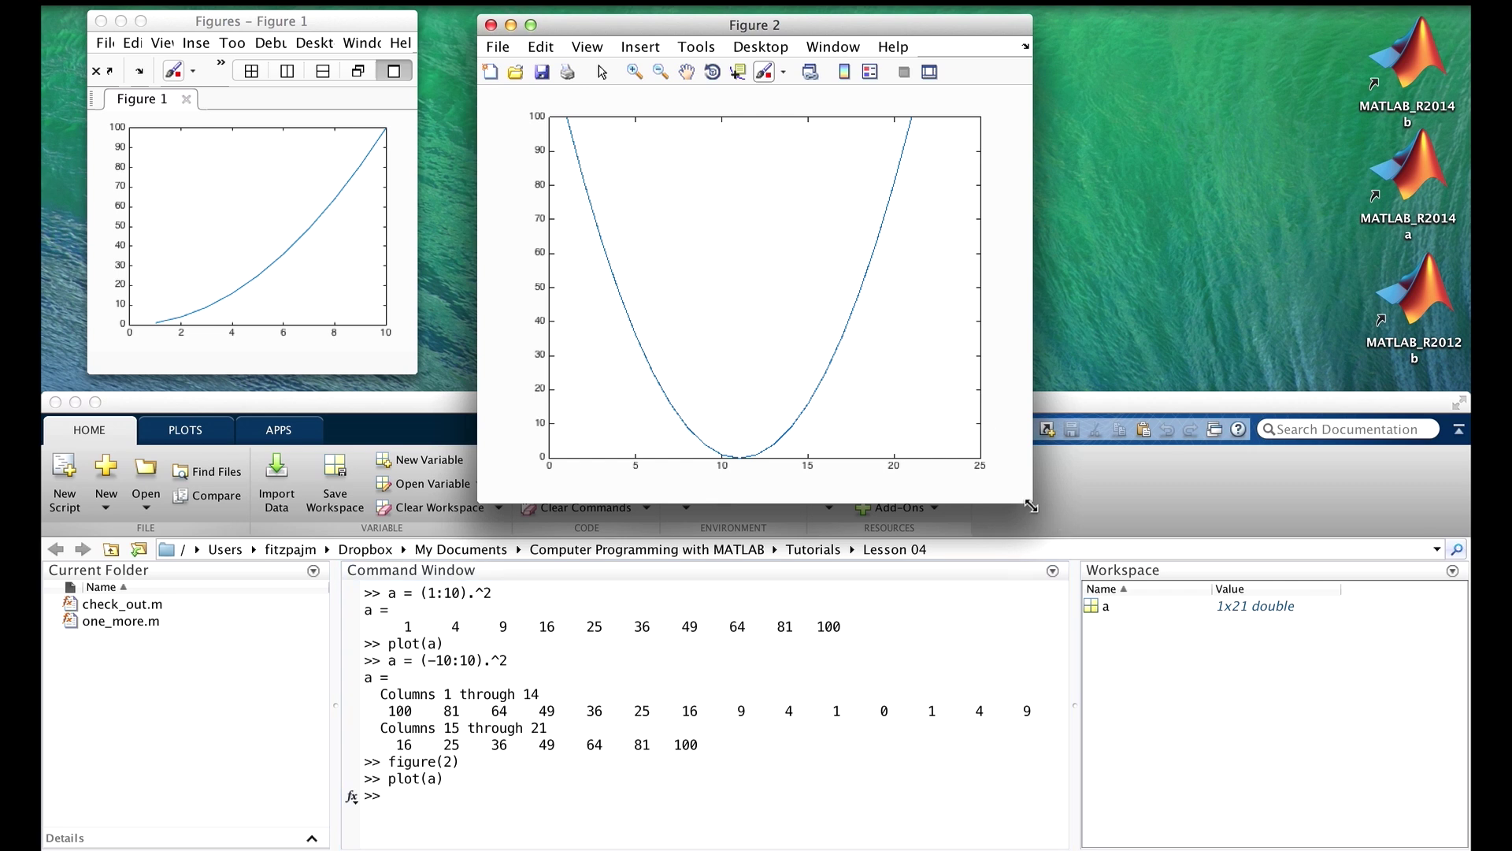
mouse_move(1031, 506)
left_mouse_down()
mouse_move(837, 434)
mouse_move(1154, 358)
mouse_move(828, 372)
left_mouse_up()
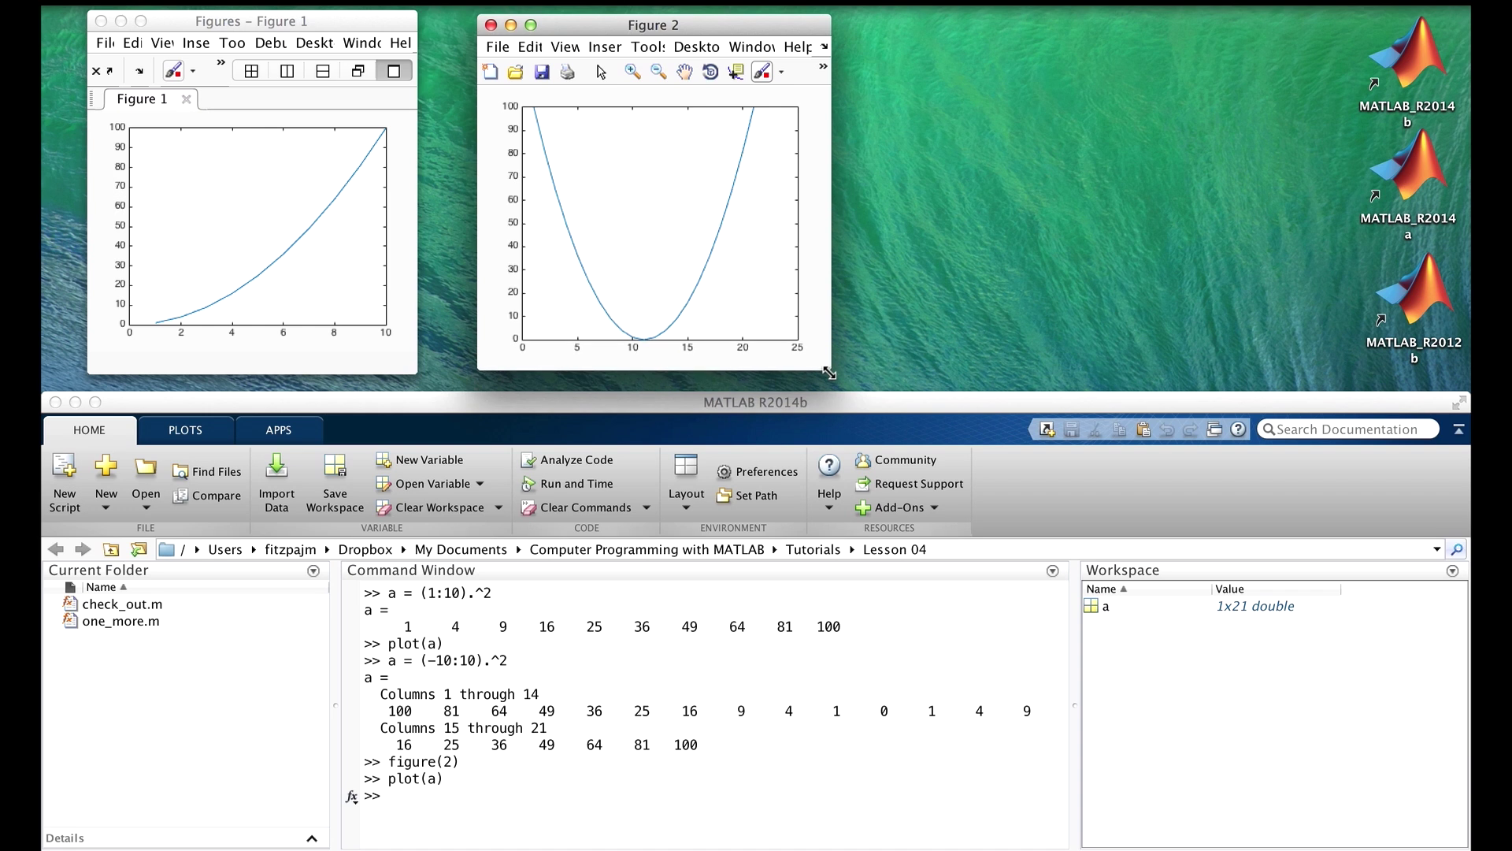
left_click_drag(733, 34, 679, 36)
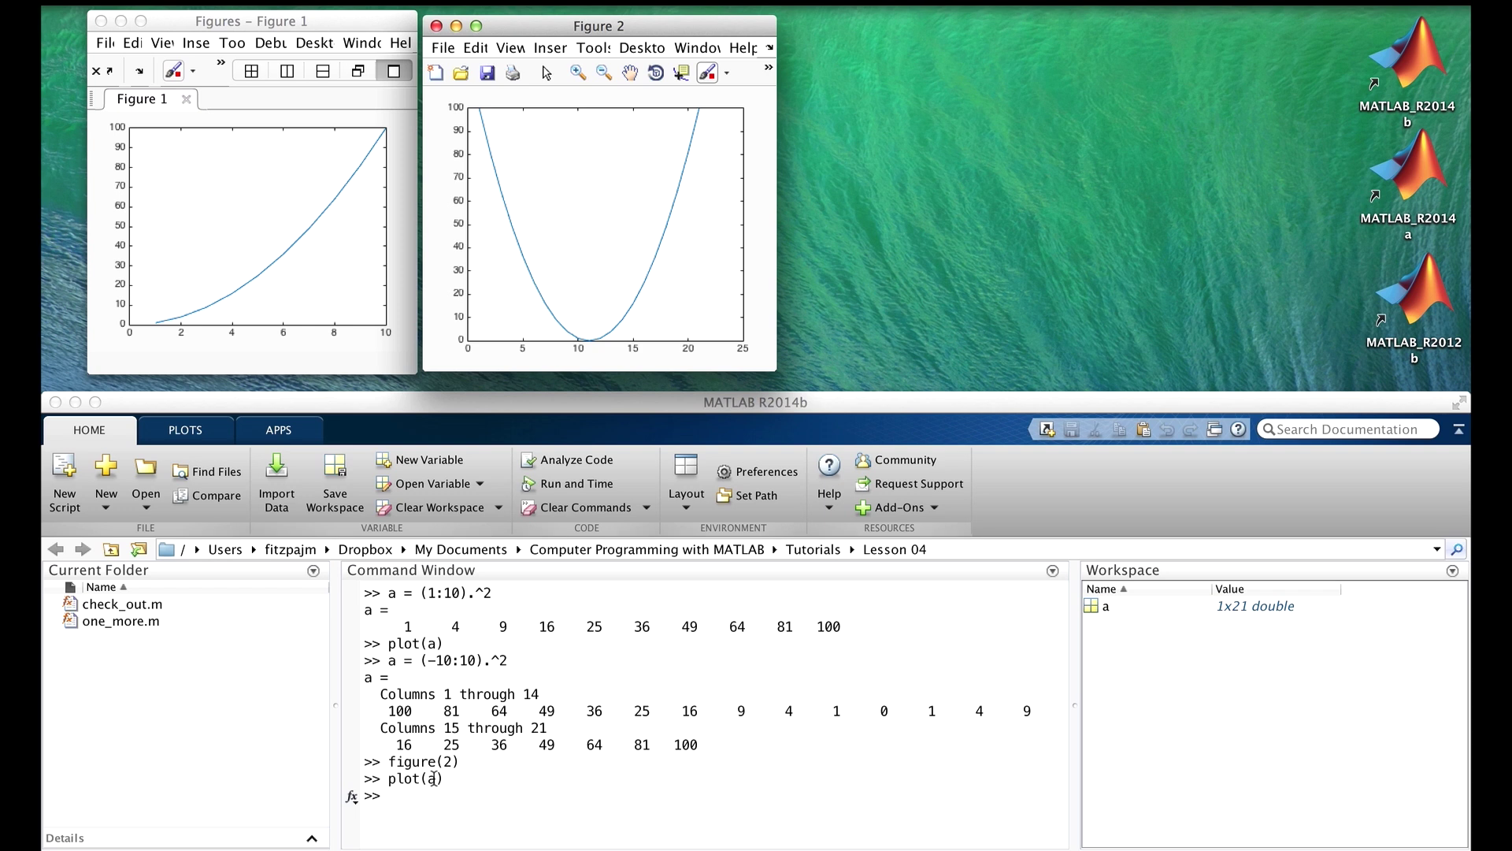
Create t = -10:10 and b = t.^2 in the Command Window.
left_click(430, 792)
type("t = ")
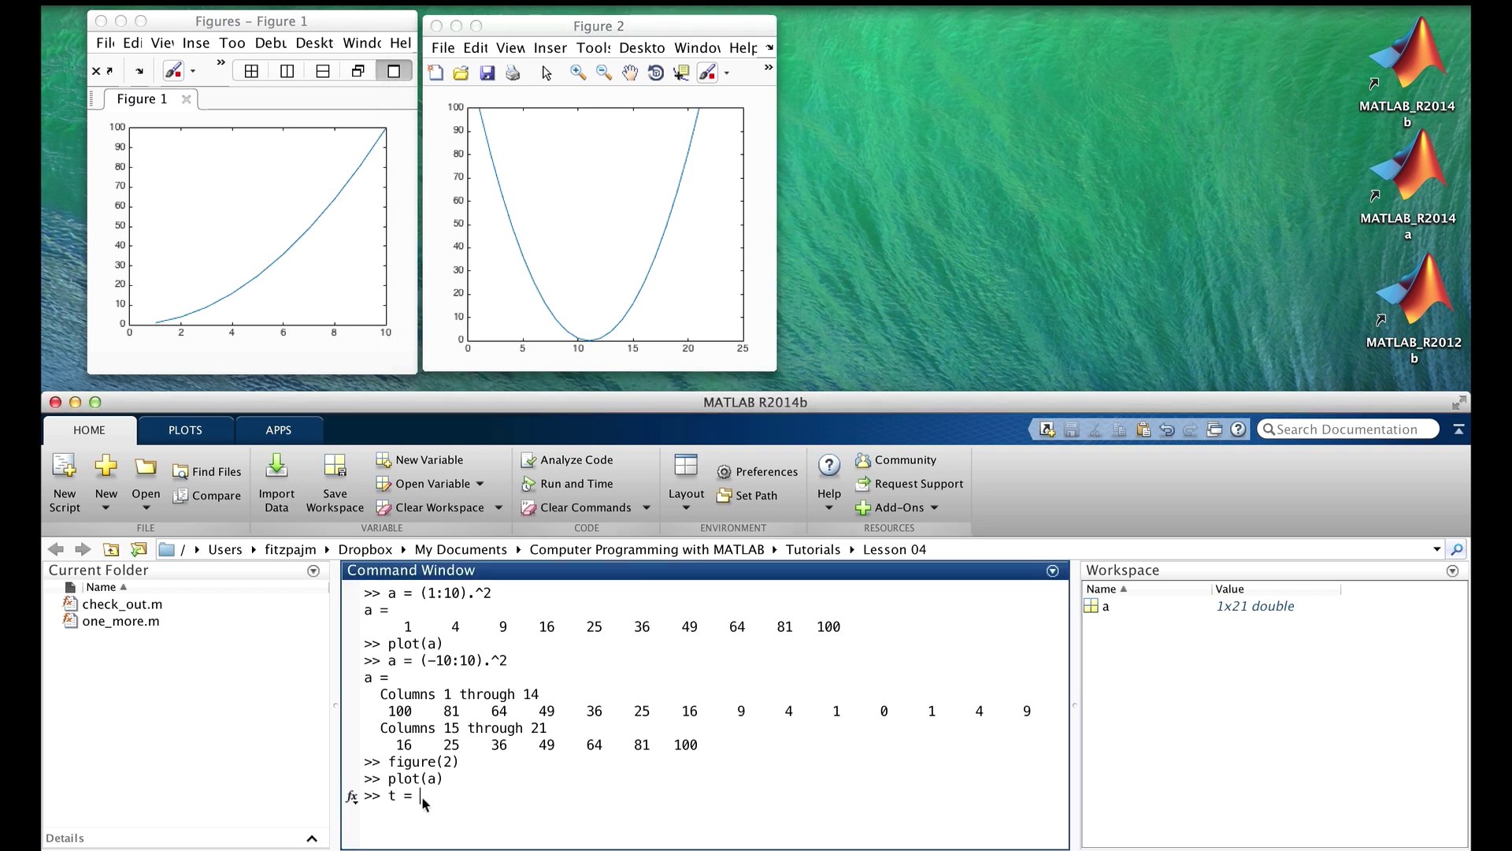
type("-10:10")
key("Return")
type("b = ")
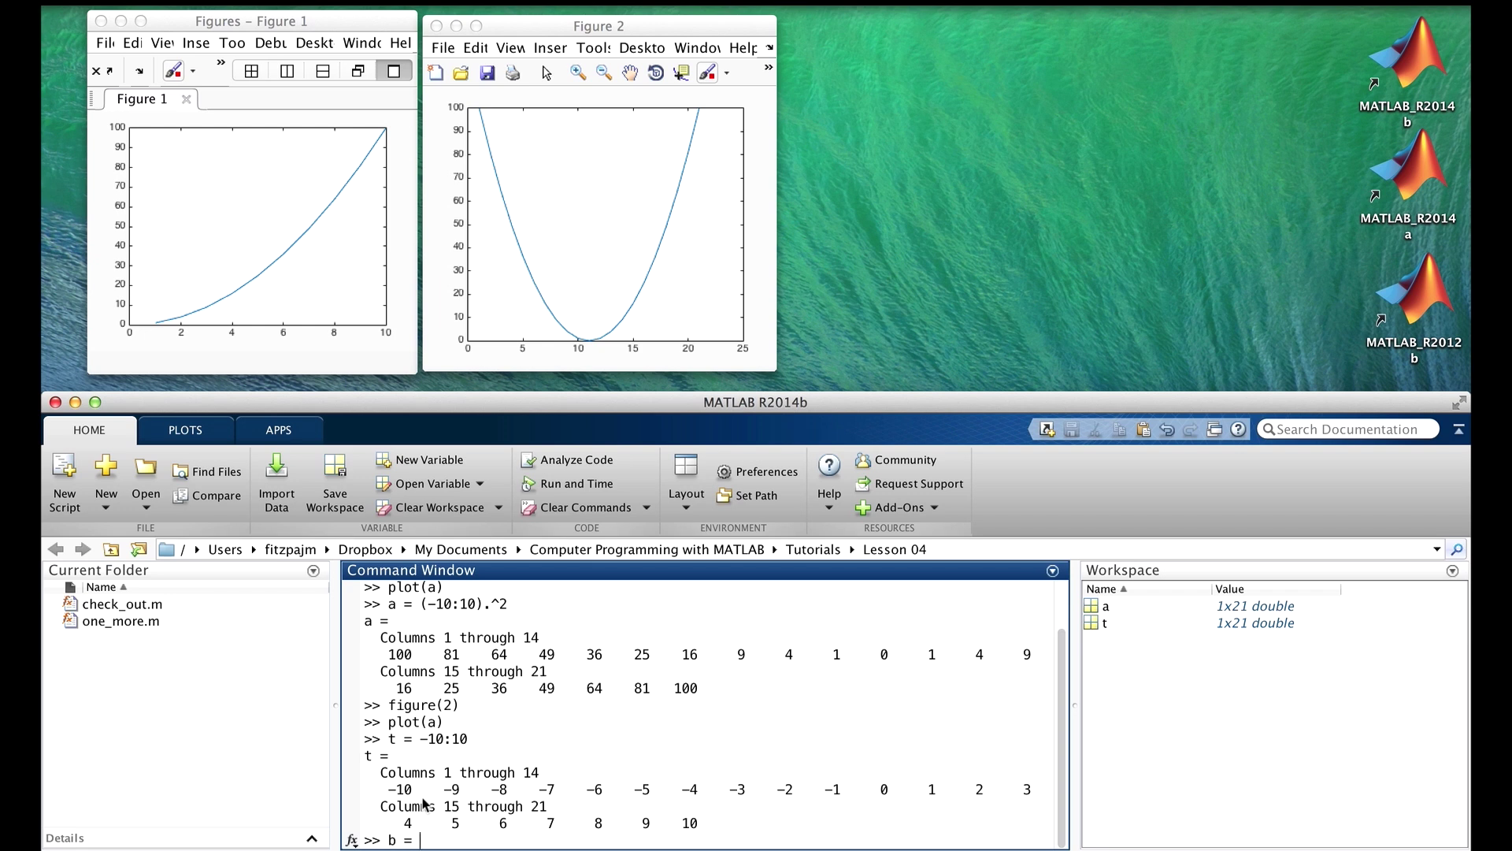
type("t.^2")
key("Return")
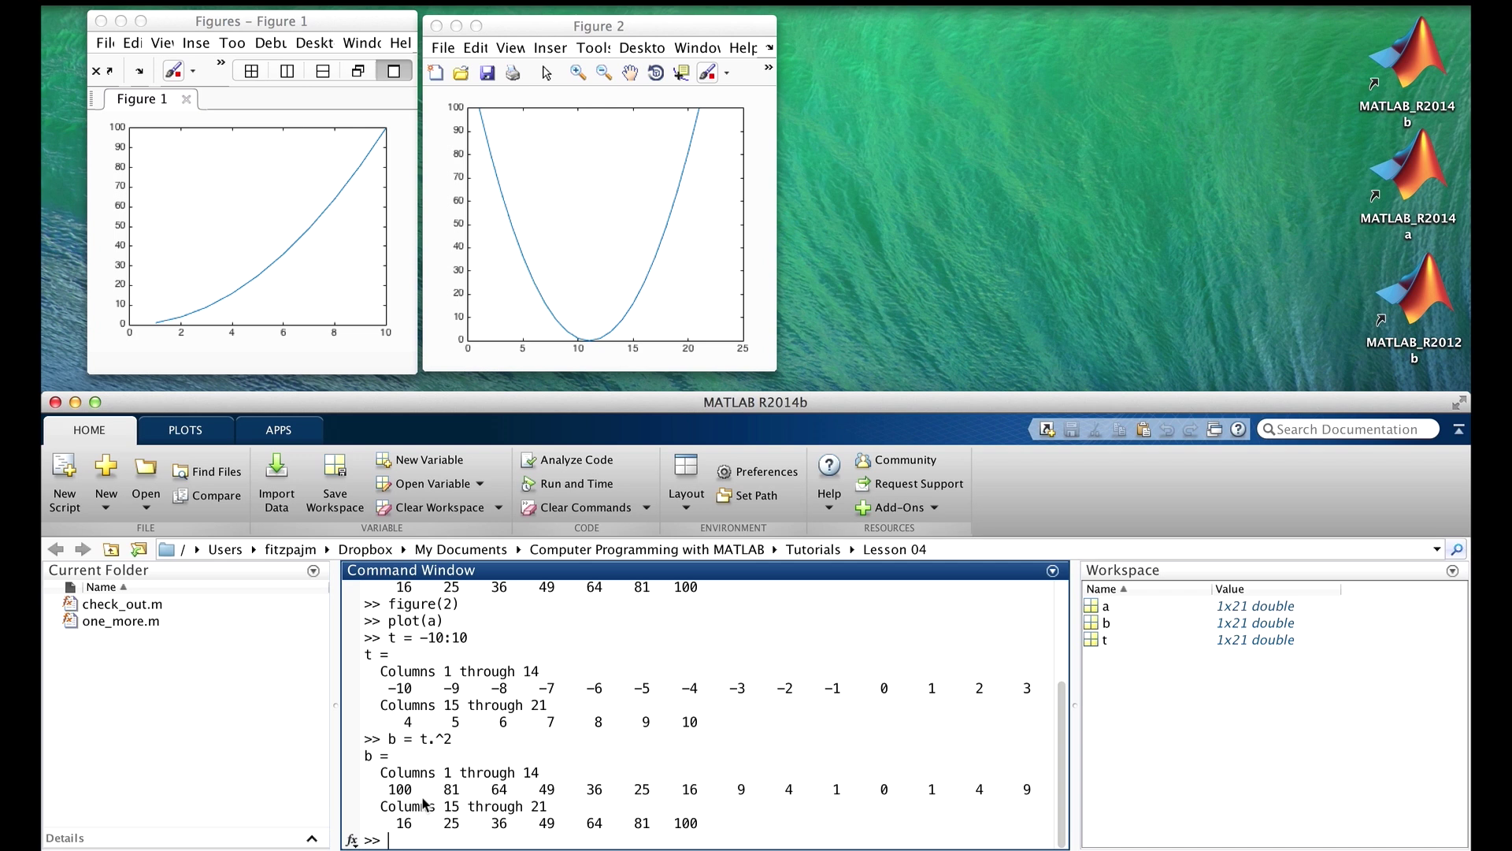
Open an empty Figure 3 sized like the others, right of Figure 2, and type plot(t,b);.
type("figure")
key("Return")
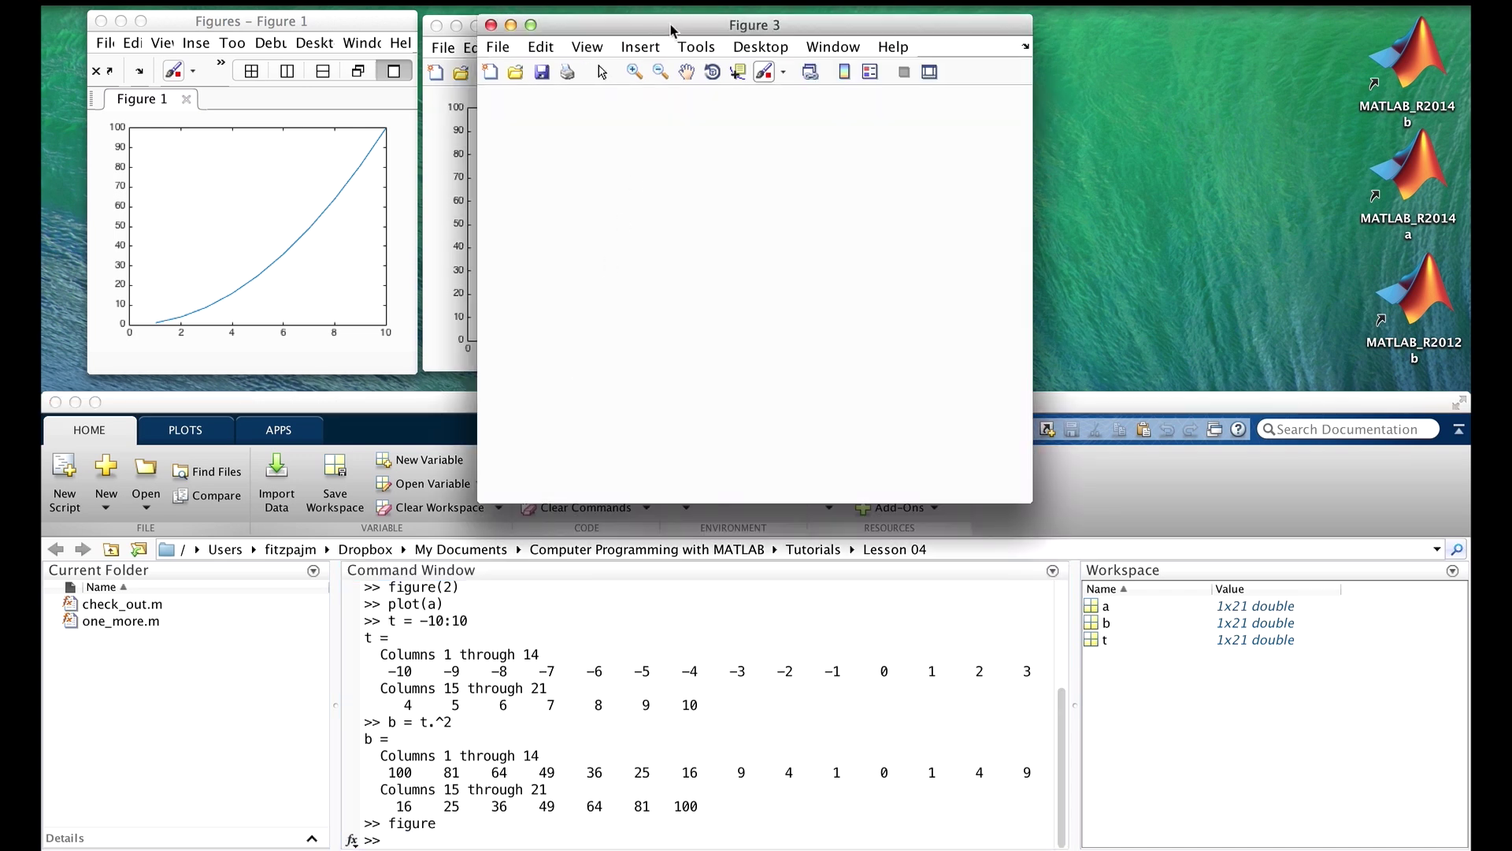
left_click_drag(671, 27, 978, 30)
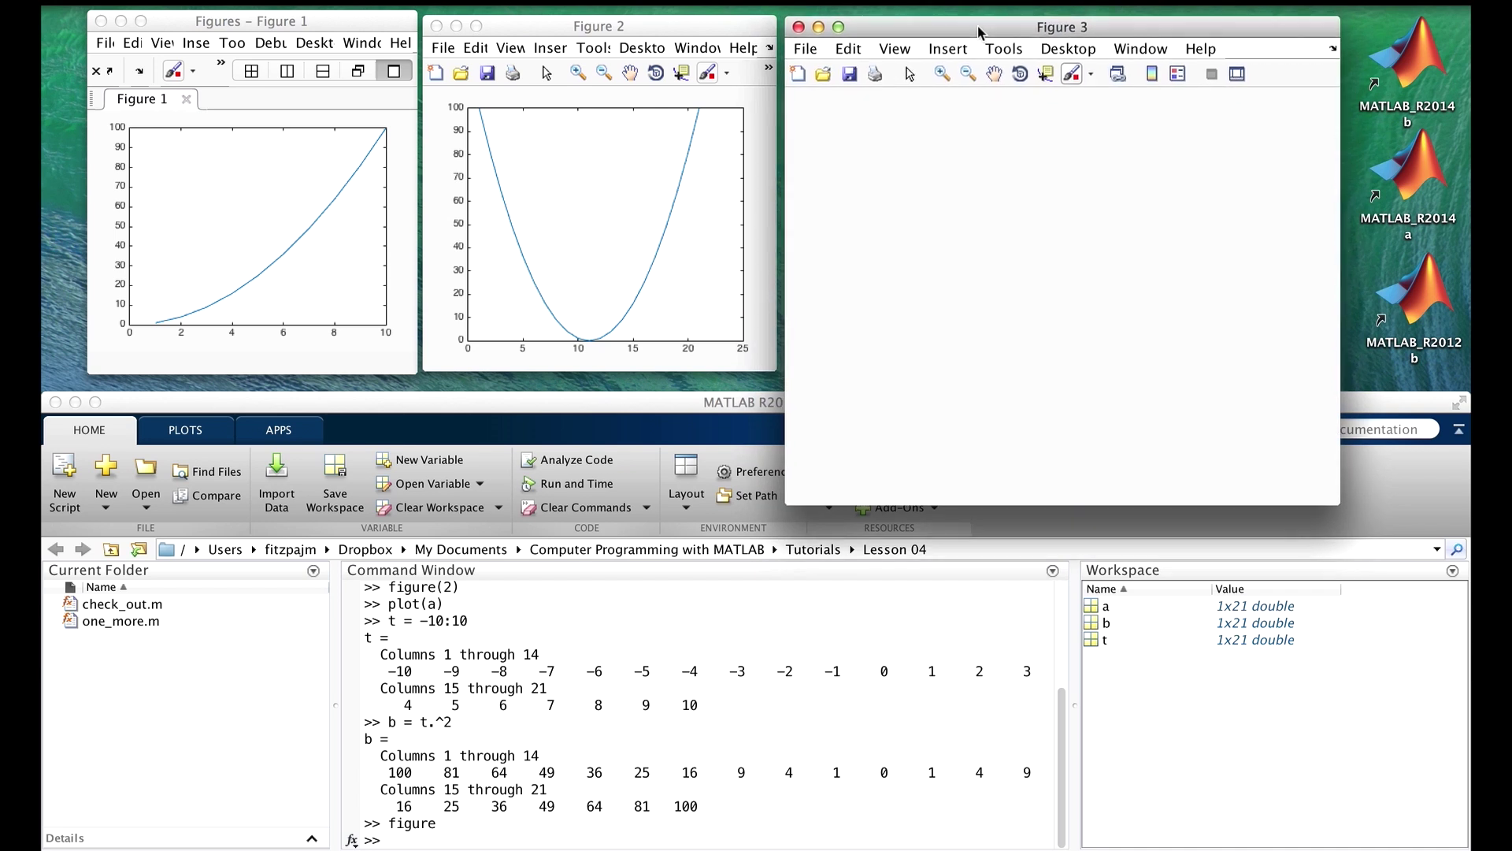
mouse_move(1339, 489)
left_mouse_down()
mouse_move(1265, 370)
mouse_move(1146, 361)
left_mouse_up()
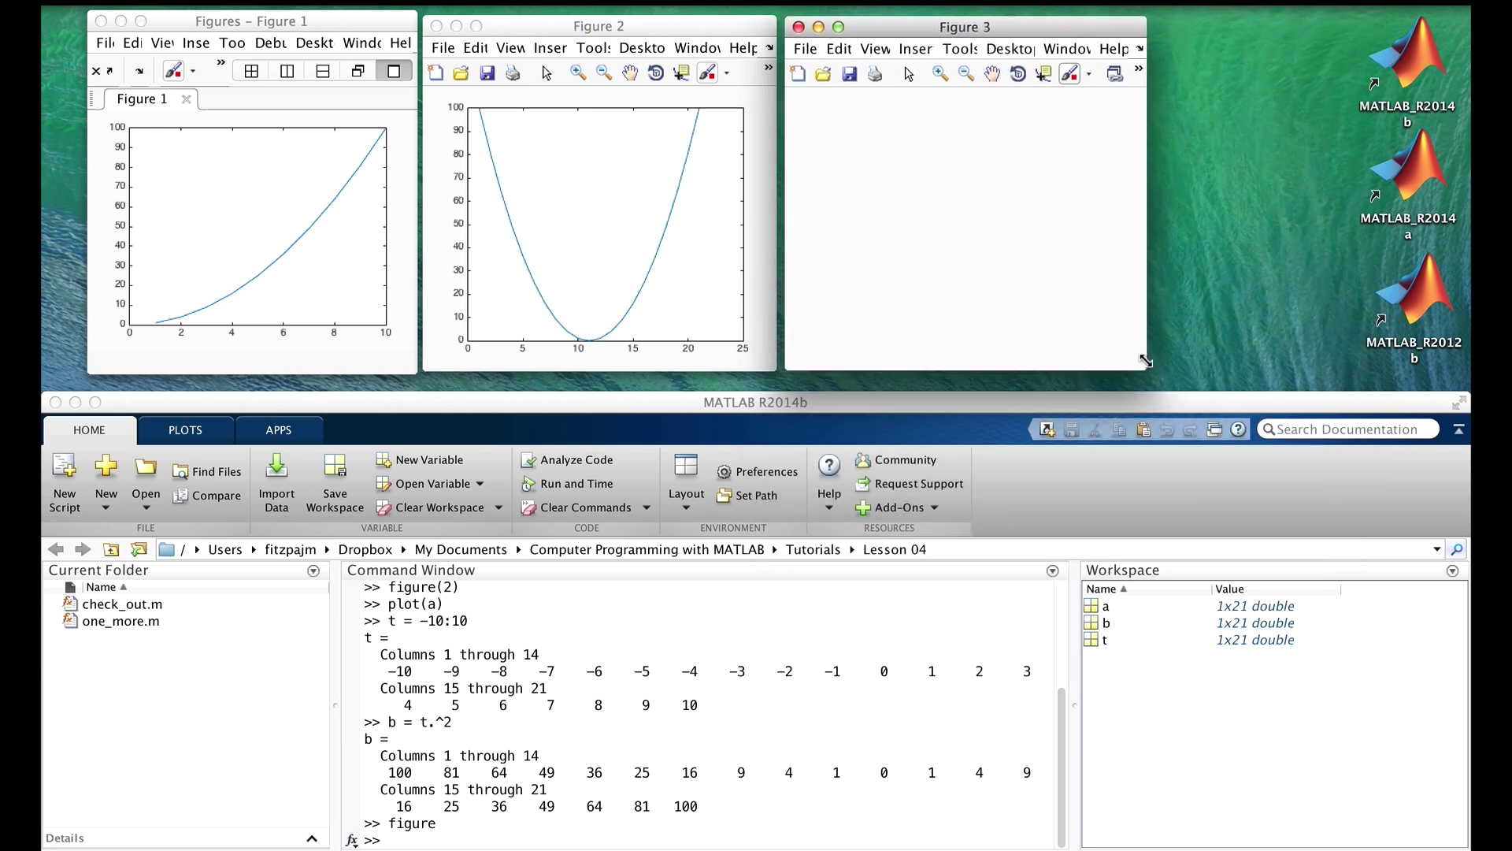
left_click(502, 831)
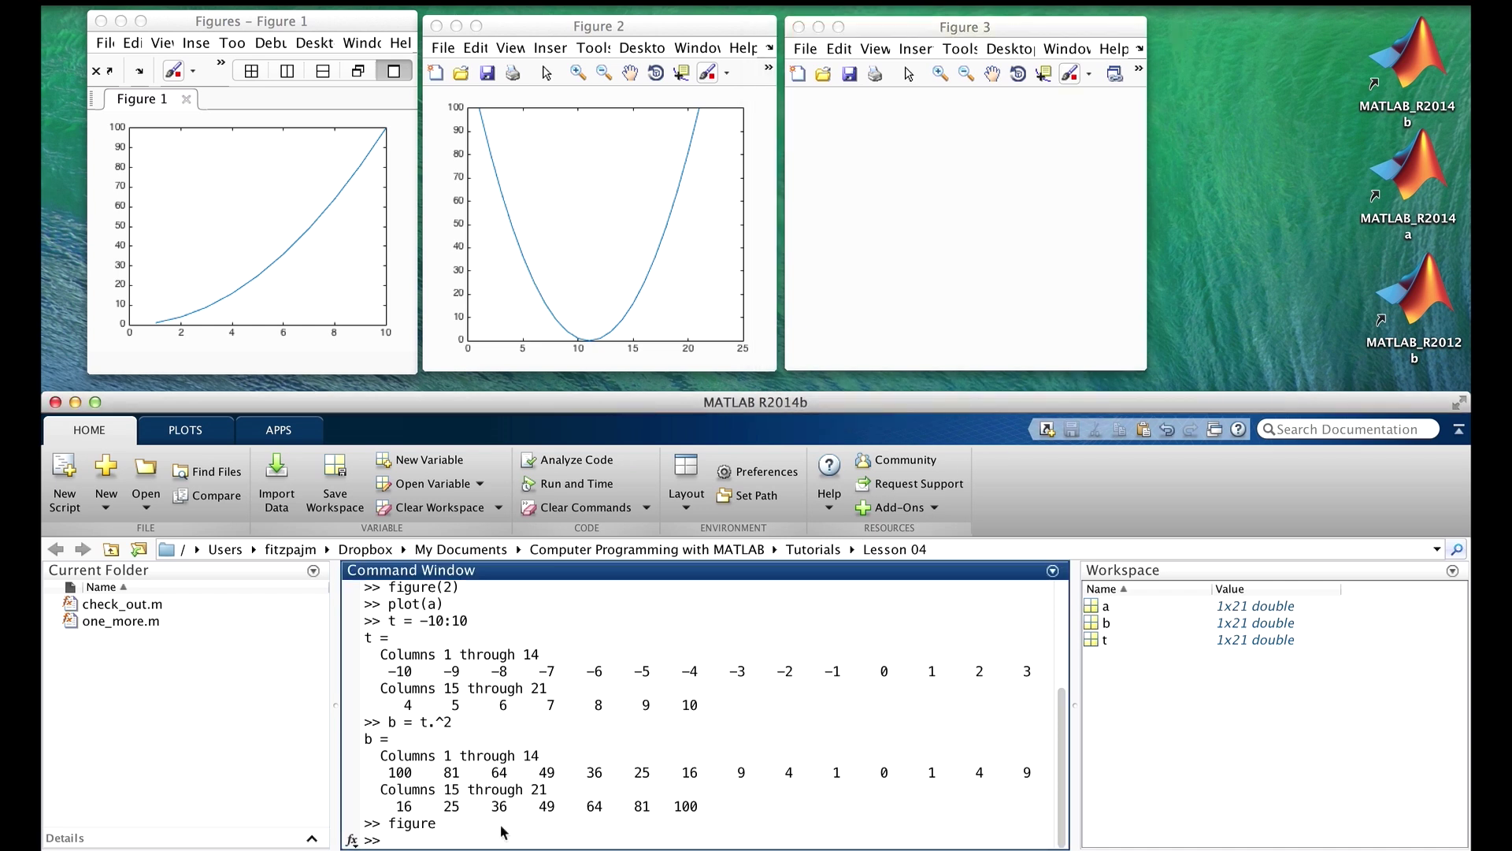
type("plot")
type("(")
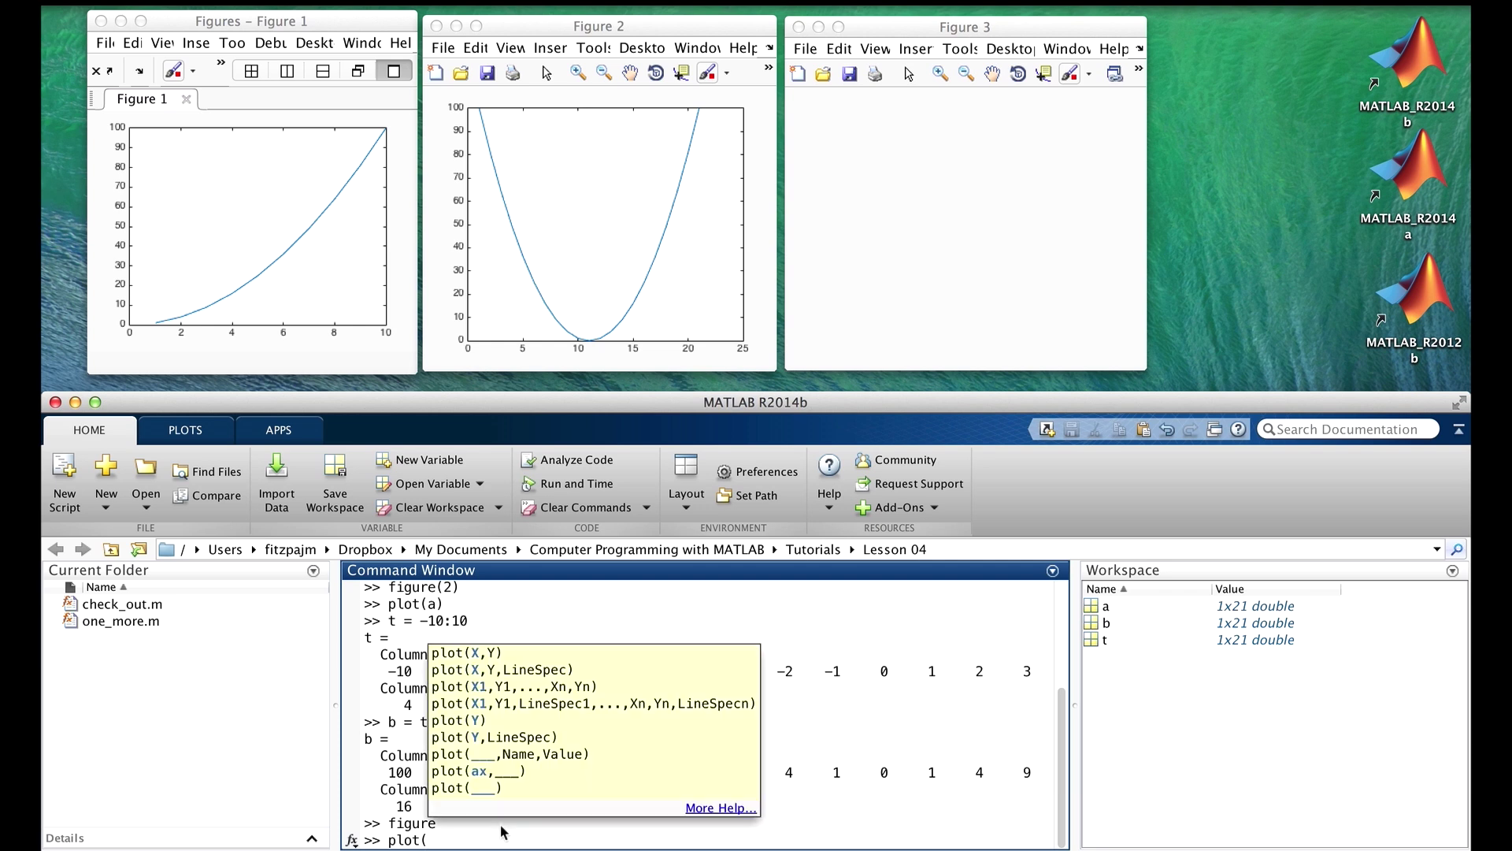
type("t")
type(",b);")
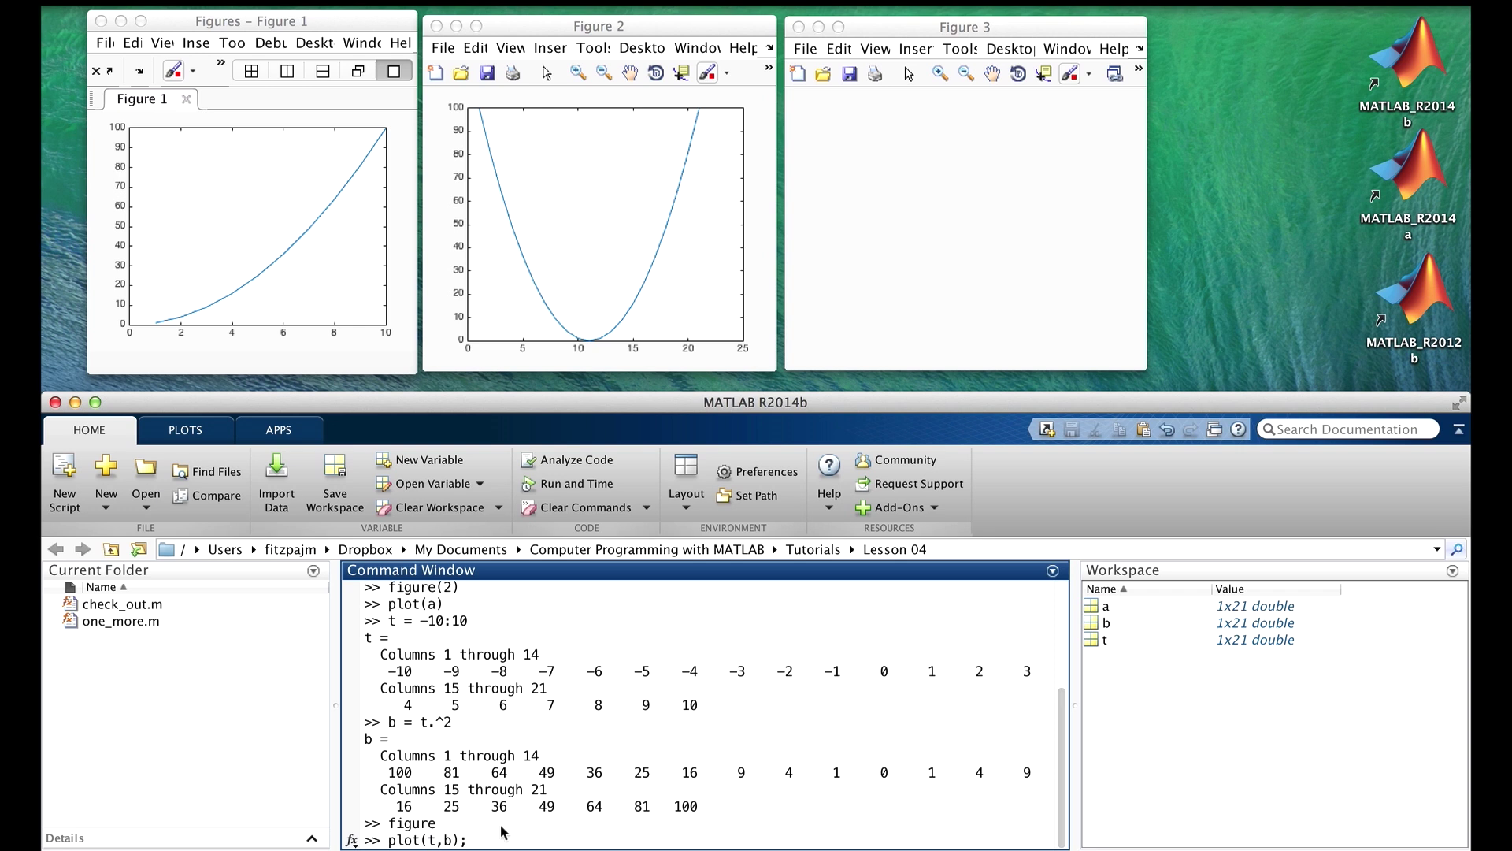
Run plot(t,b); to draw b against t from -10 to 10 in Figure 3.
key("Return")
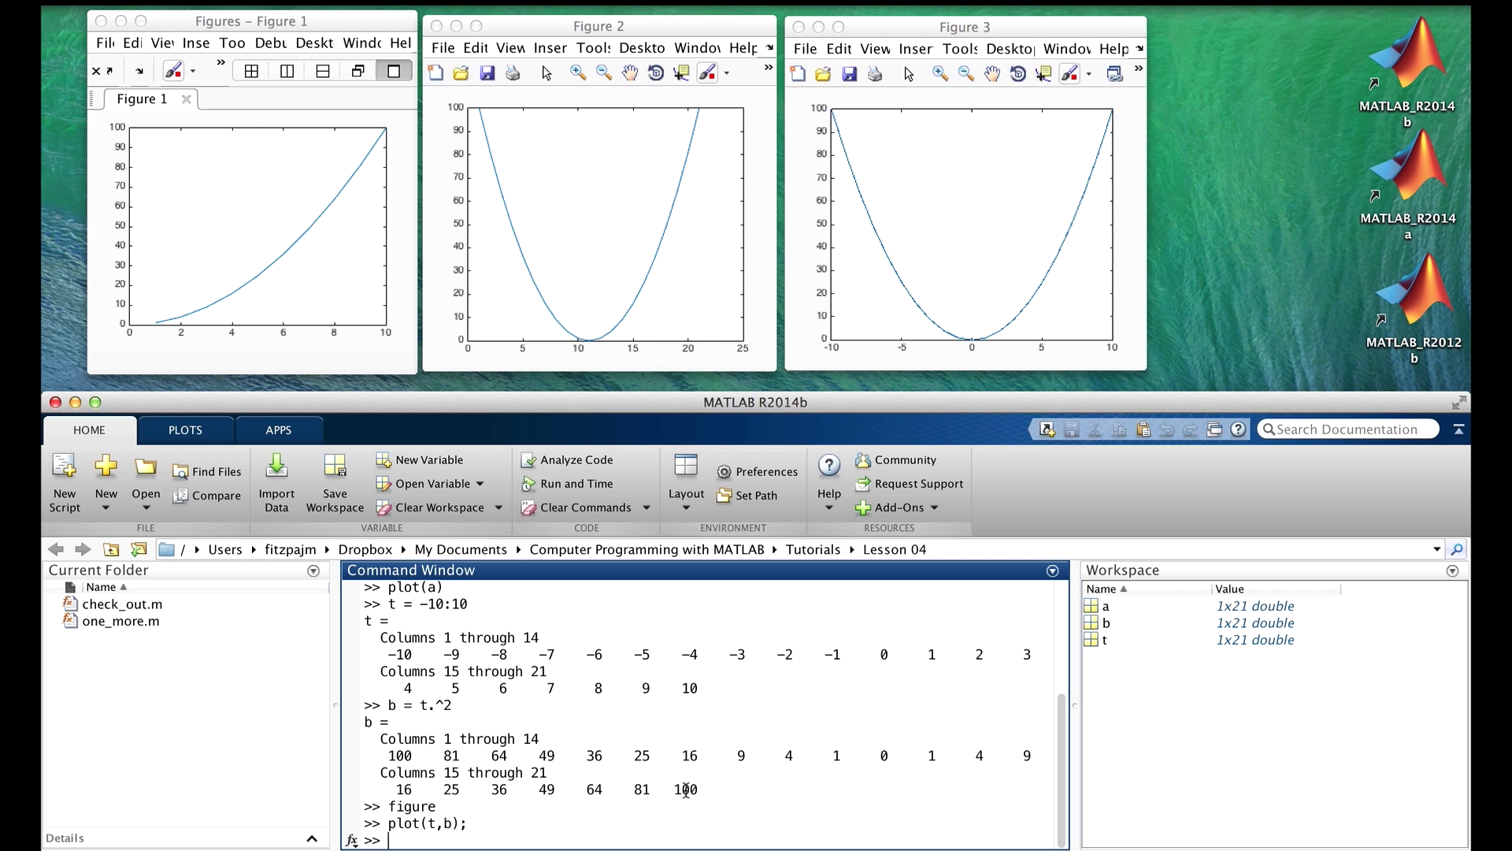
Define x1, y1 = sin(x1) and x2, y2 = cos(x2), then run plot(x1,y1,x2,y2).
type("x1 = 0 : 0.1 : 2*pi; y1 = sin(x1);")
key("Return")
type("x2 = pi/2 : 0.1 : 3*pi; y2 = cos(x2);")
key("Return")
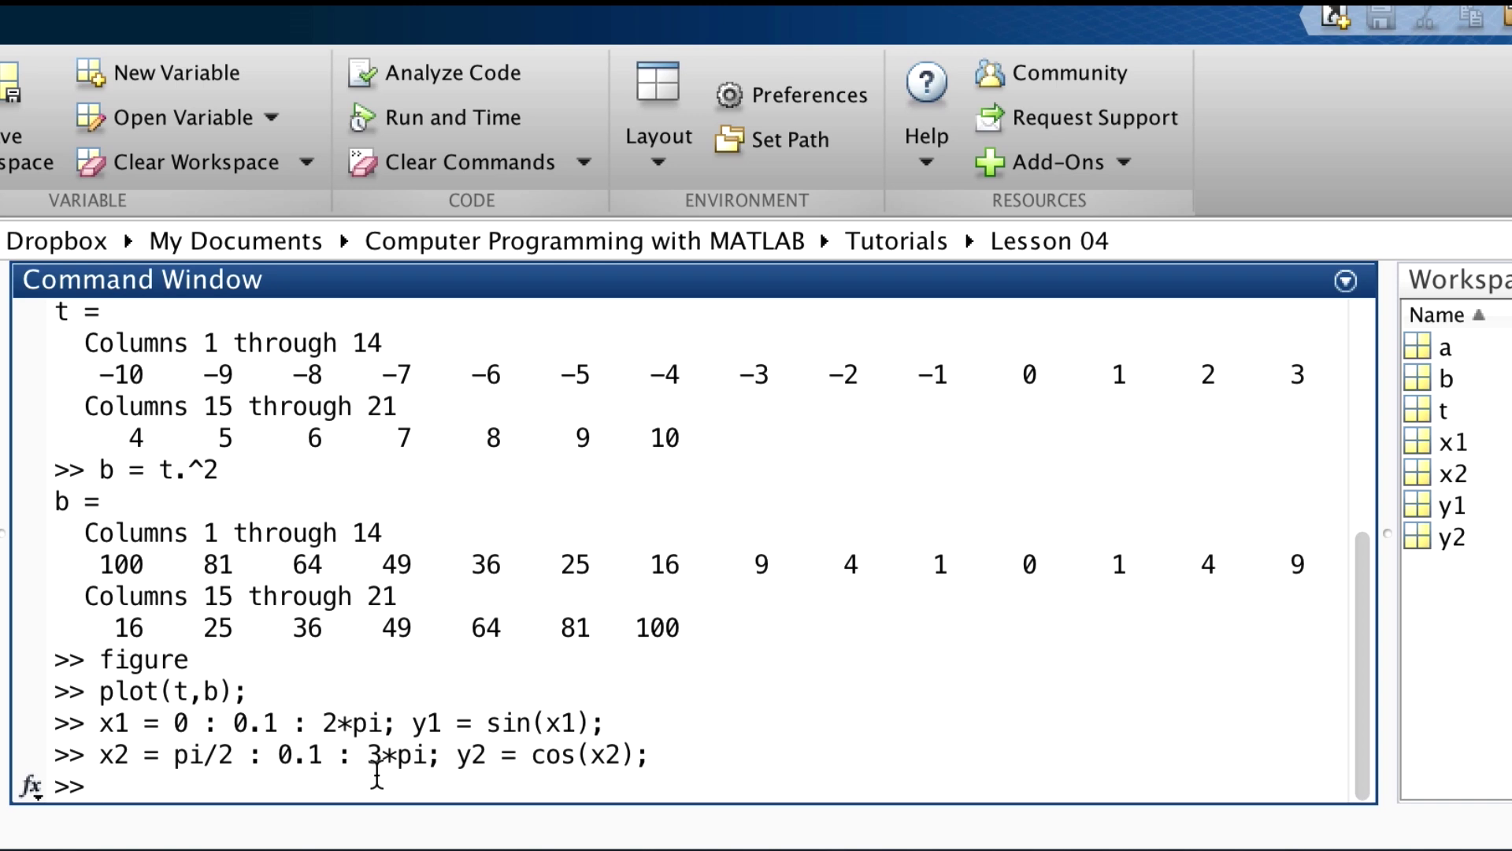
type("plot(x1,")
type("y1,x2,y2)")
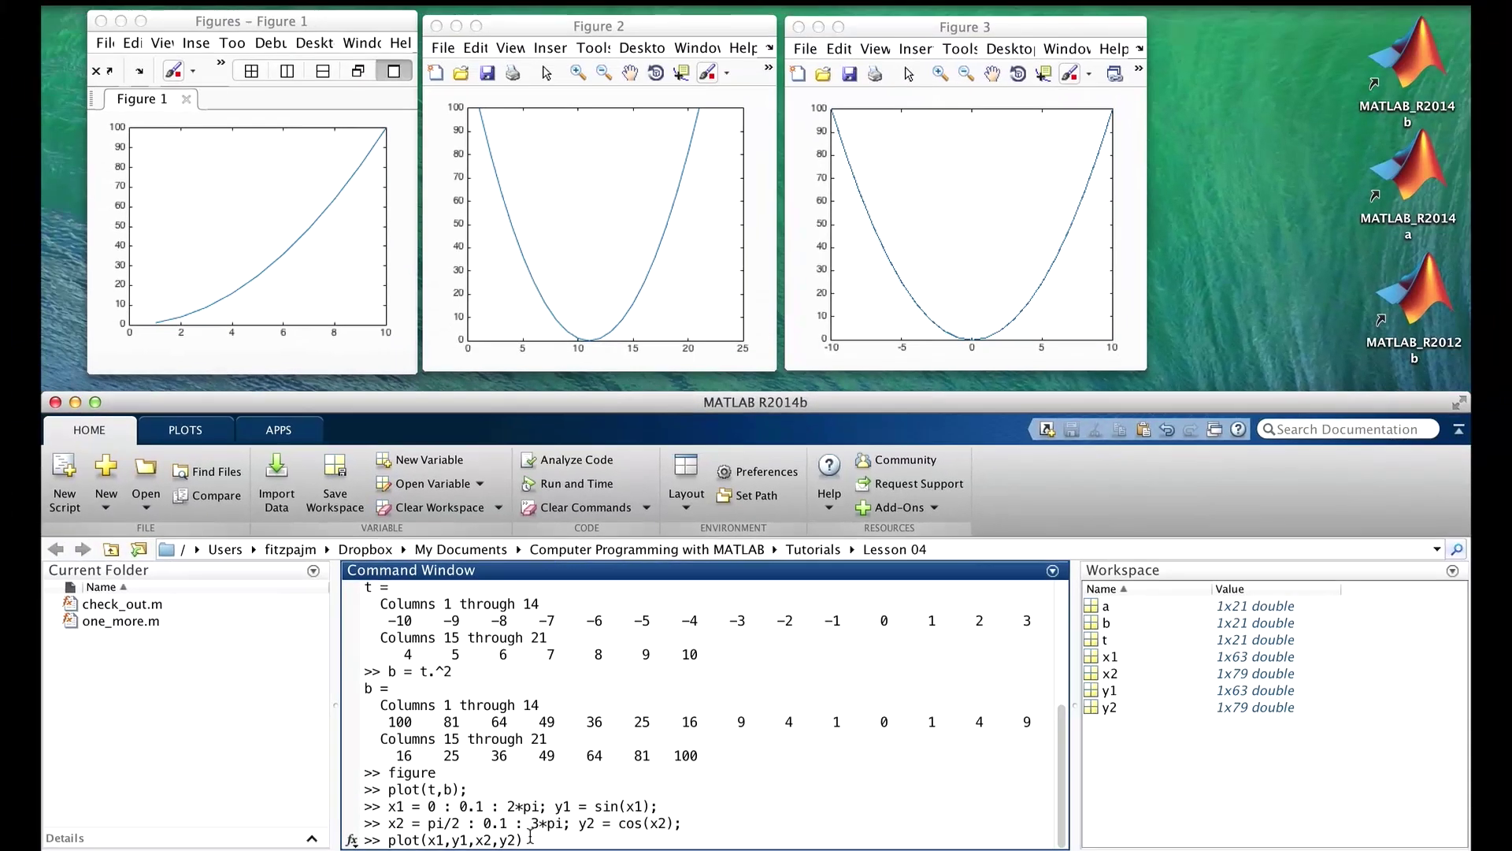
key("Return")
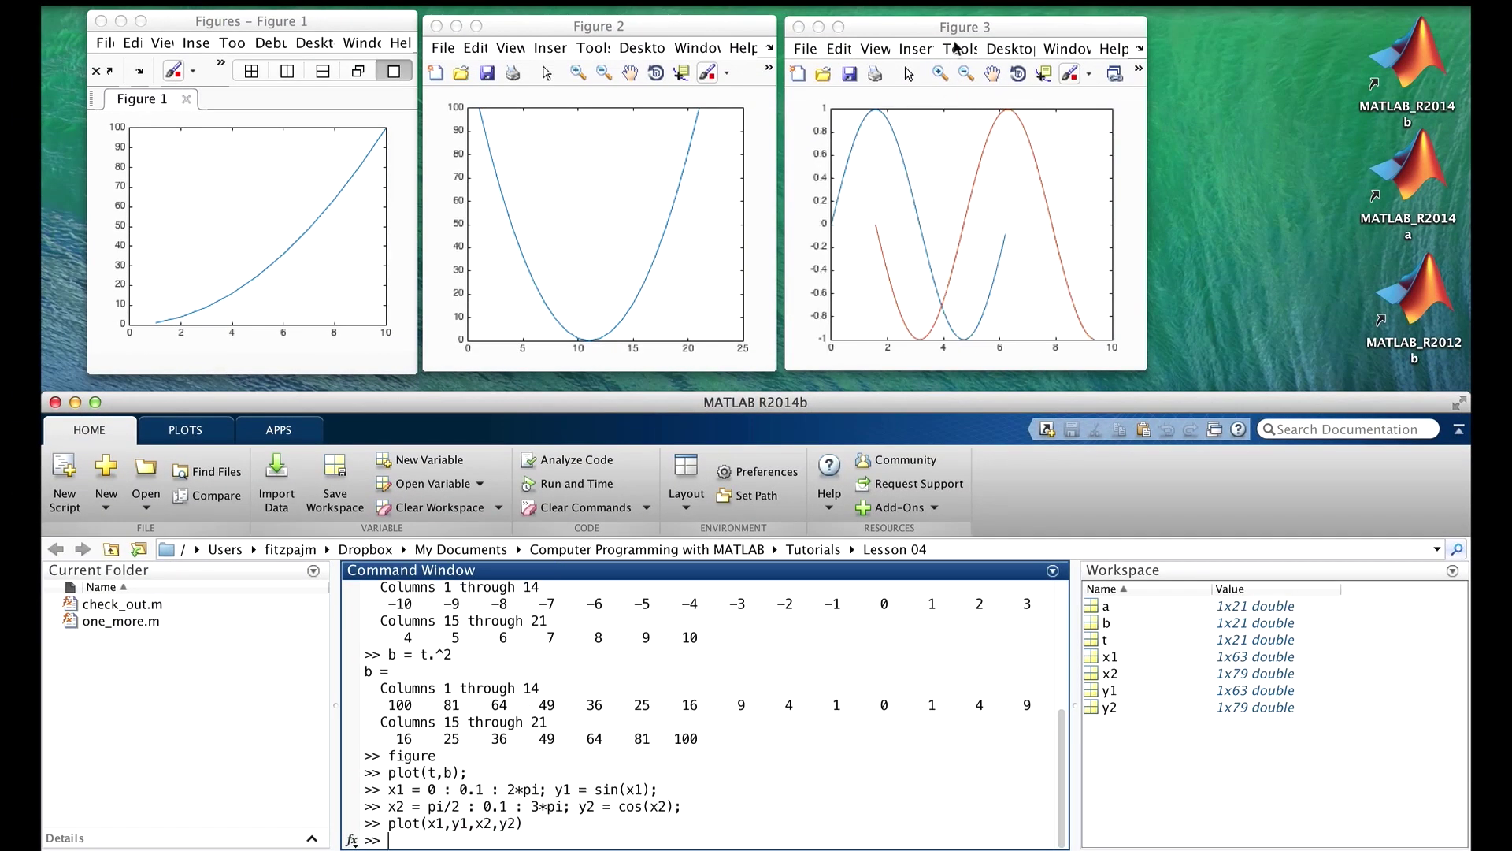
Nudge the Figure 3 window slightly and return focus to the Command Window.
mouse_move(956, 34)
left_mouse_down()
mouse_move(1003, 43)
mouse_move(956, 32)
left_mouse_up()
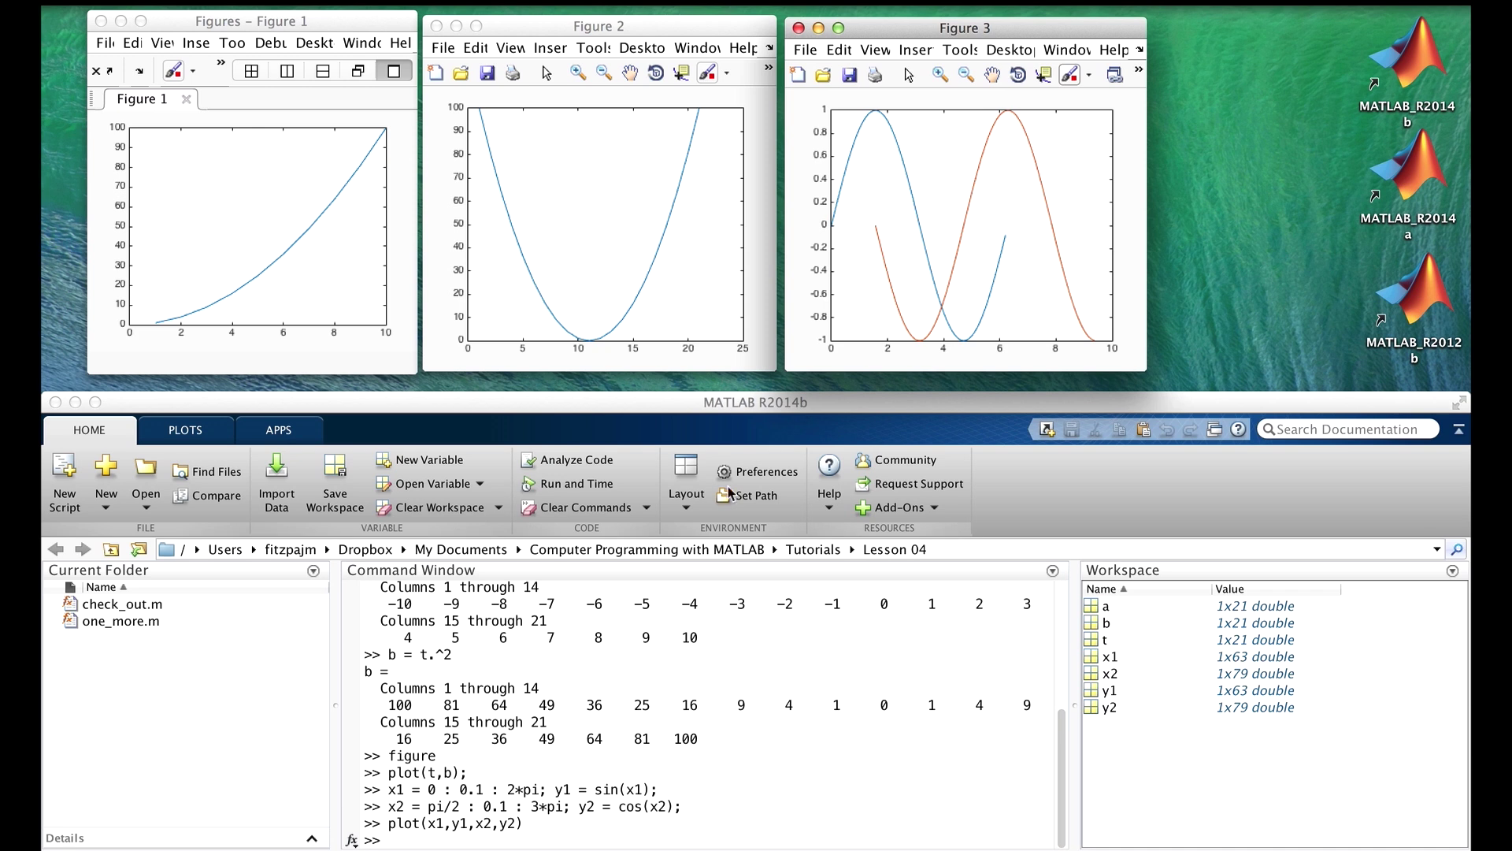
left_click(586, 827)
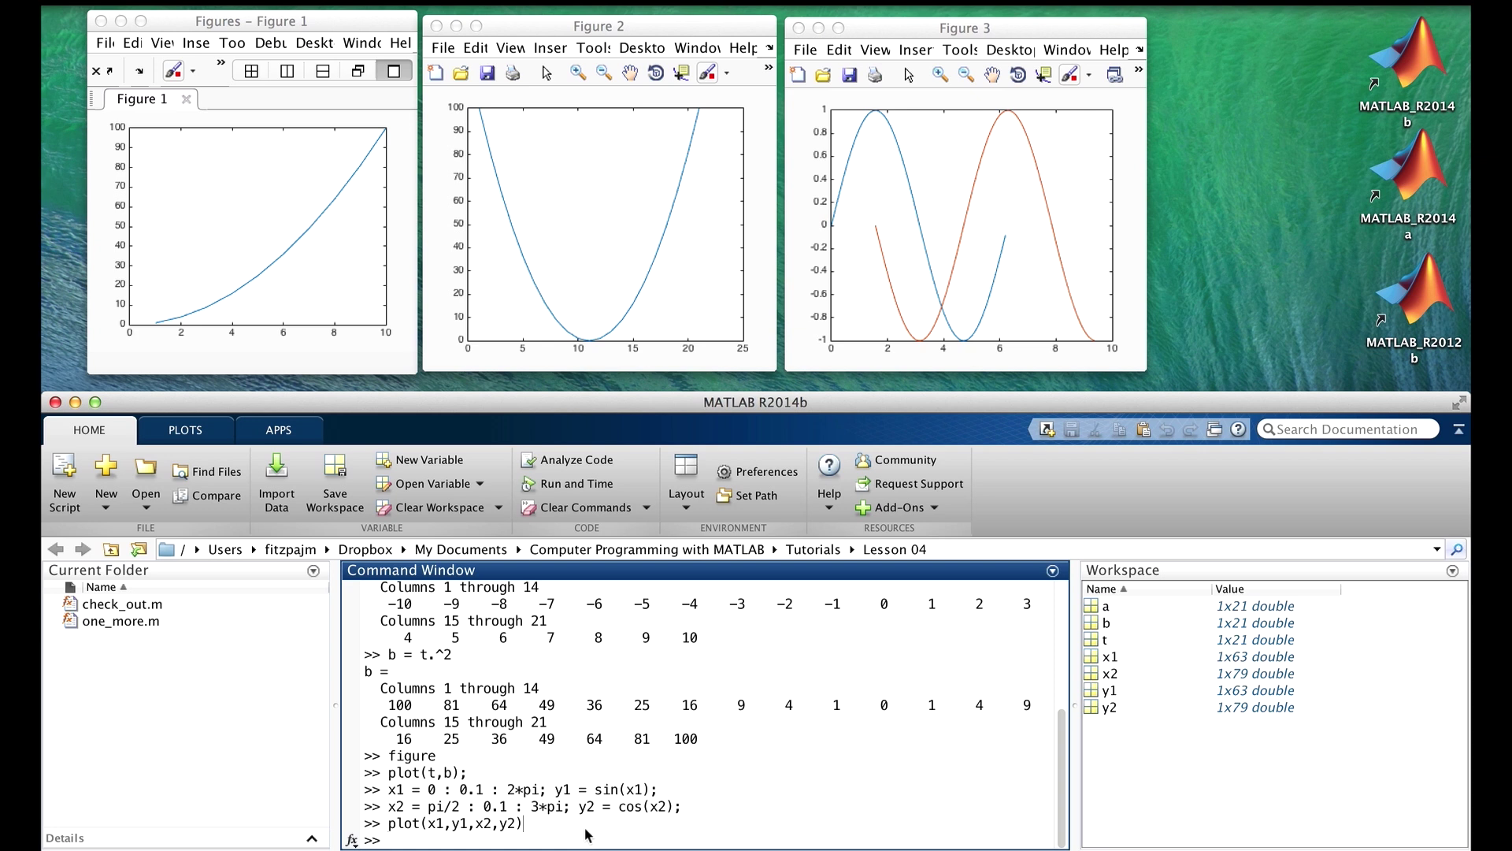
Open a new blank Figure 4 with the figure command.
type("figure")
key("Return")
left_click(587, 835)
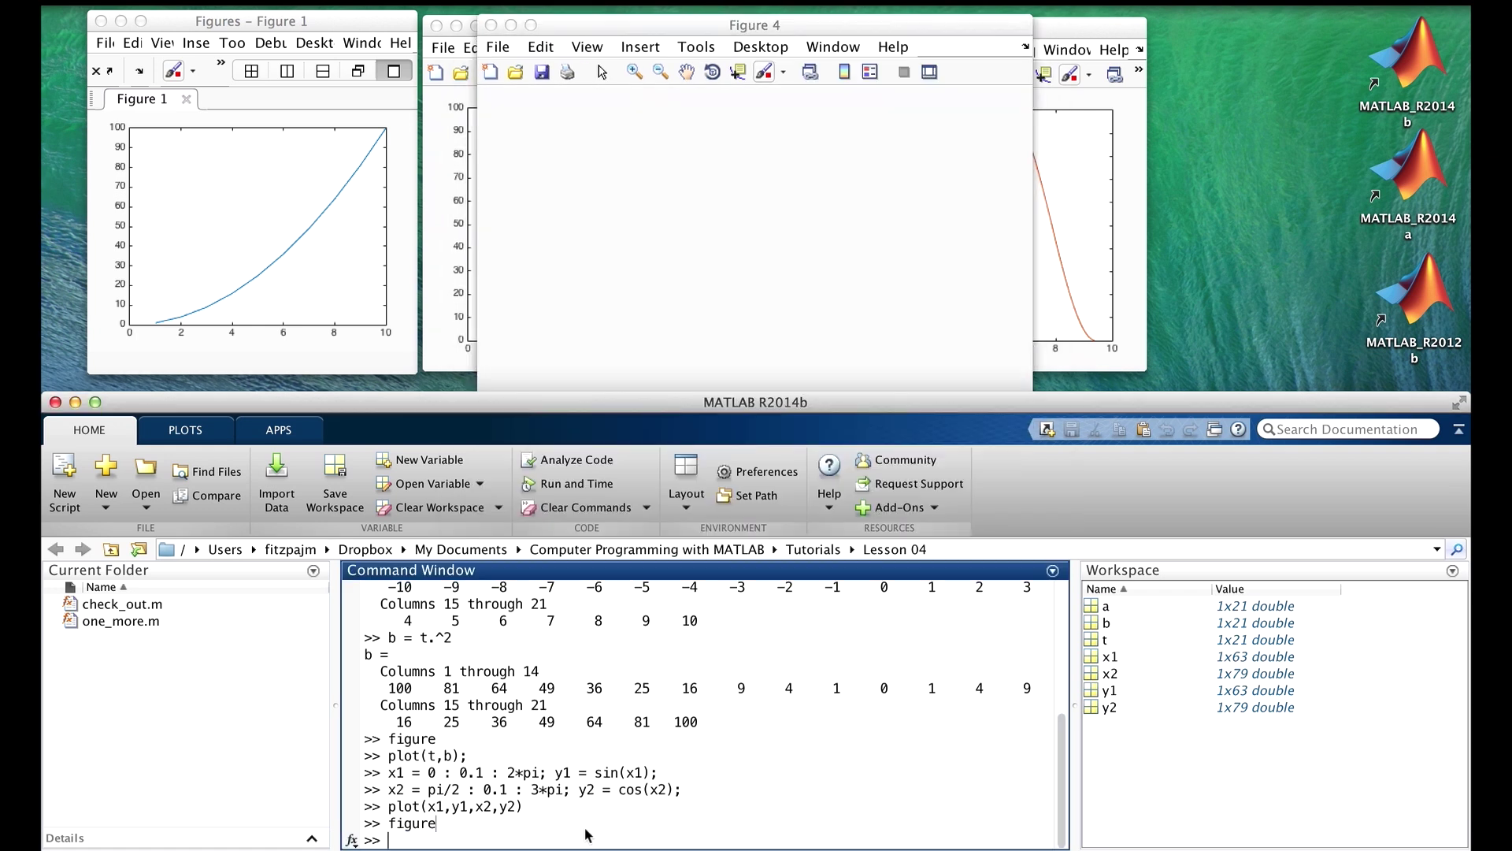
Replot as plot(x1,y1,'r',x2,y2,'k:') for a red sine and black dotted cosine.
key("Up")
key("Up")
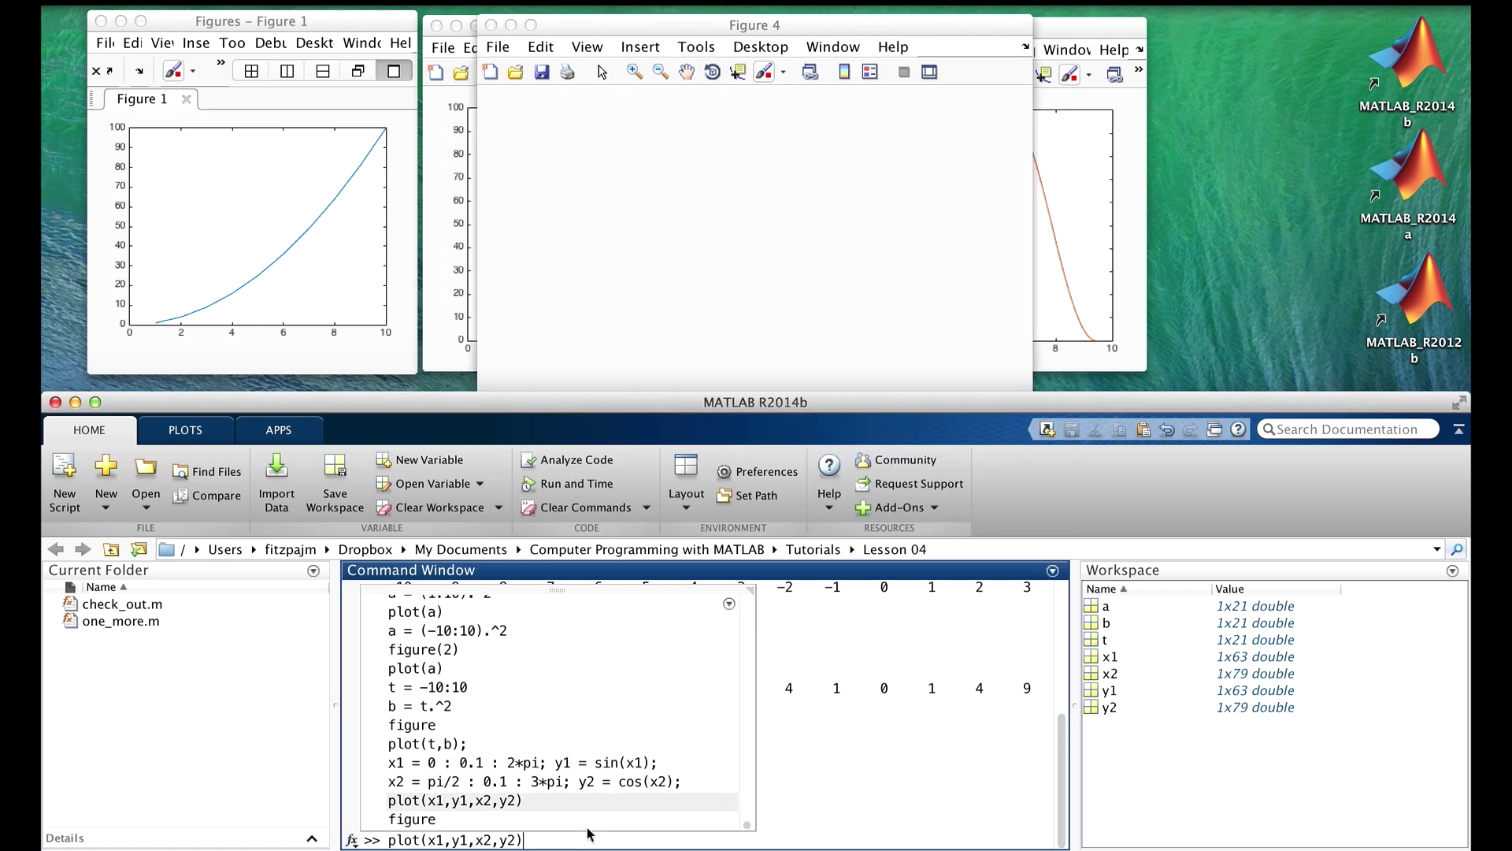
key("Left")
key("Left")
key("Left")
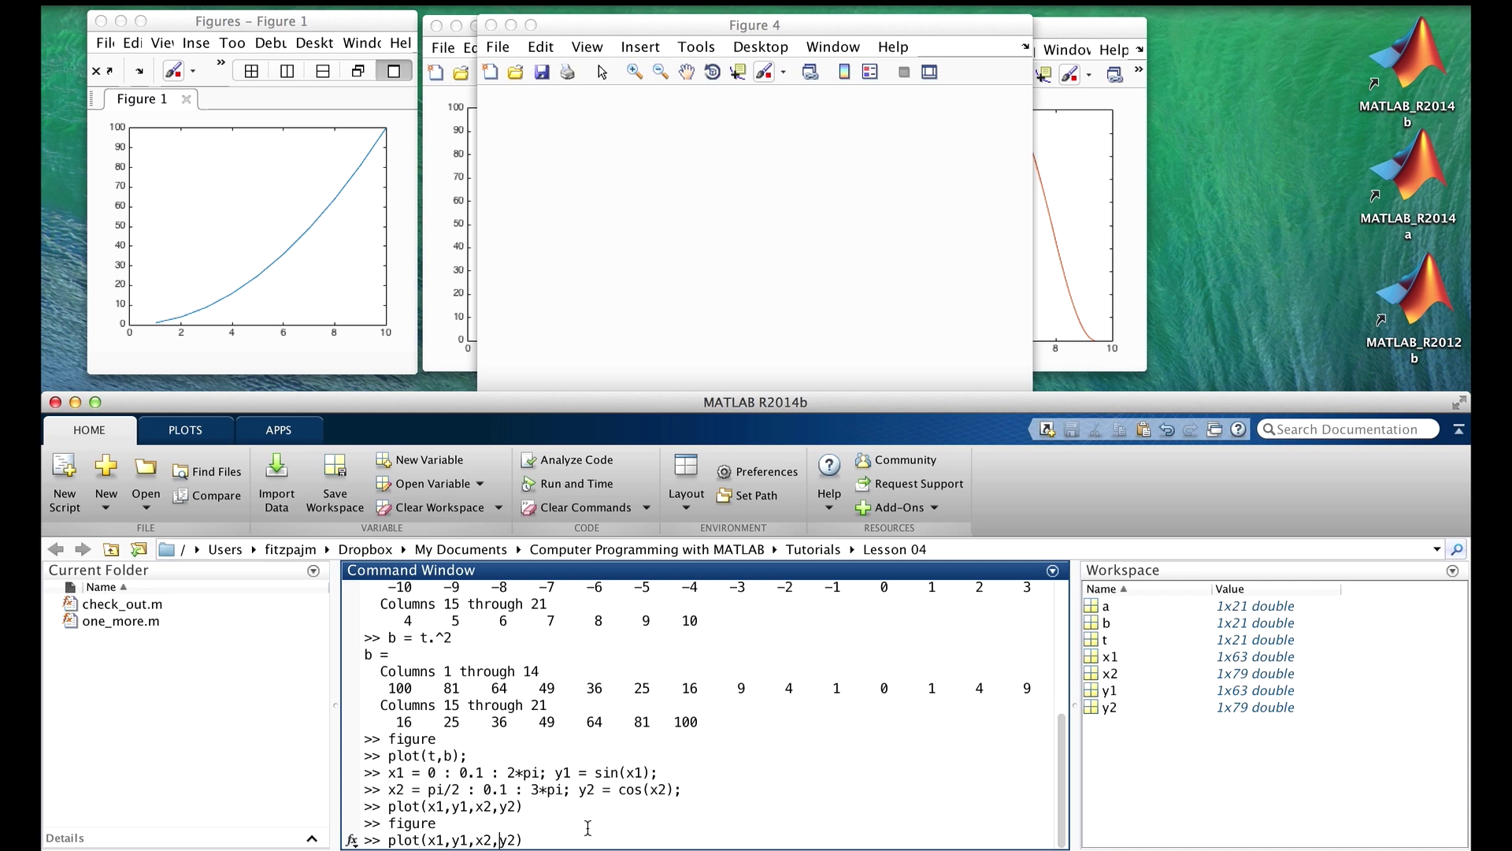
key("Left")
key("Left")
type("'")
type("r',")
type(",'k")
type(":'")
key("Return")
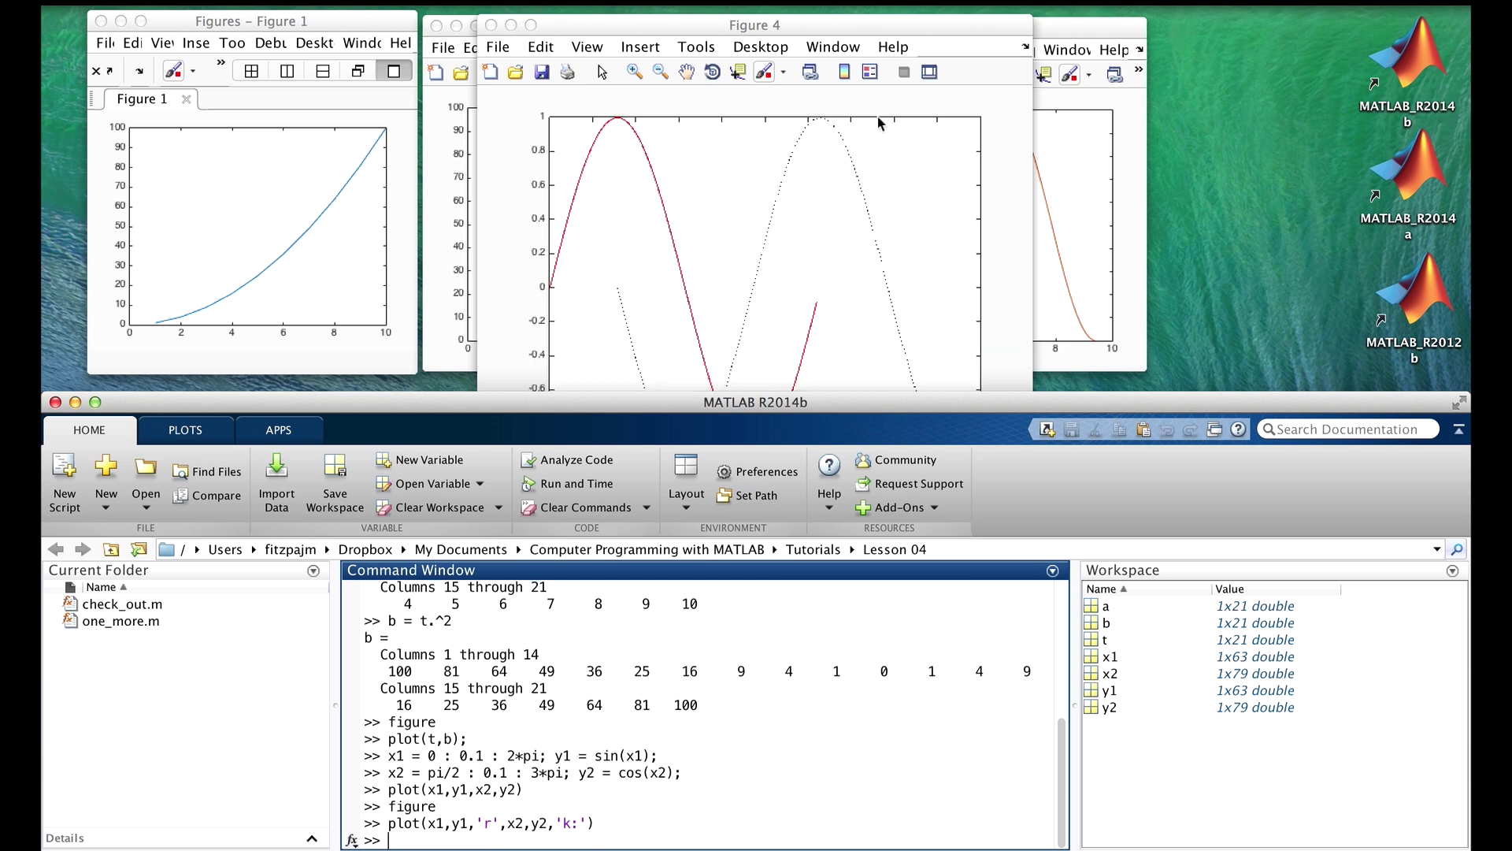
Shrink Figure 4 and move it to the right side of the screen.
left_click(883, 26)
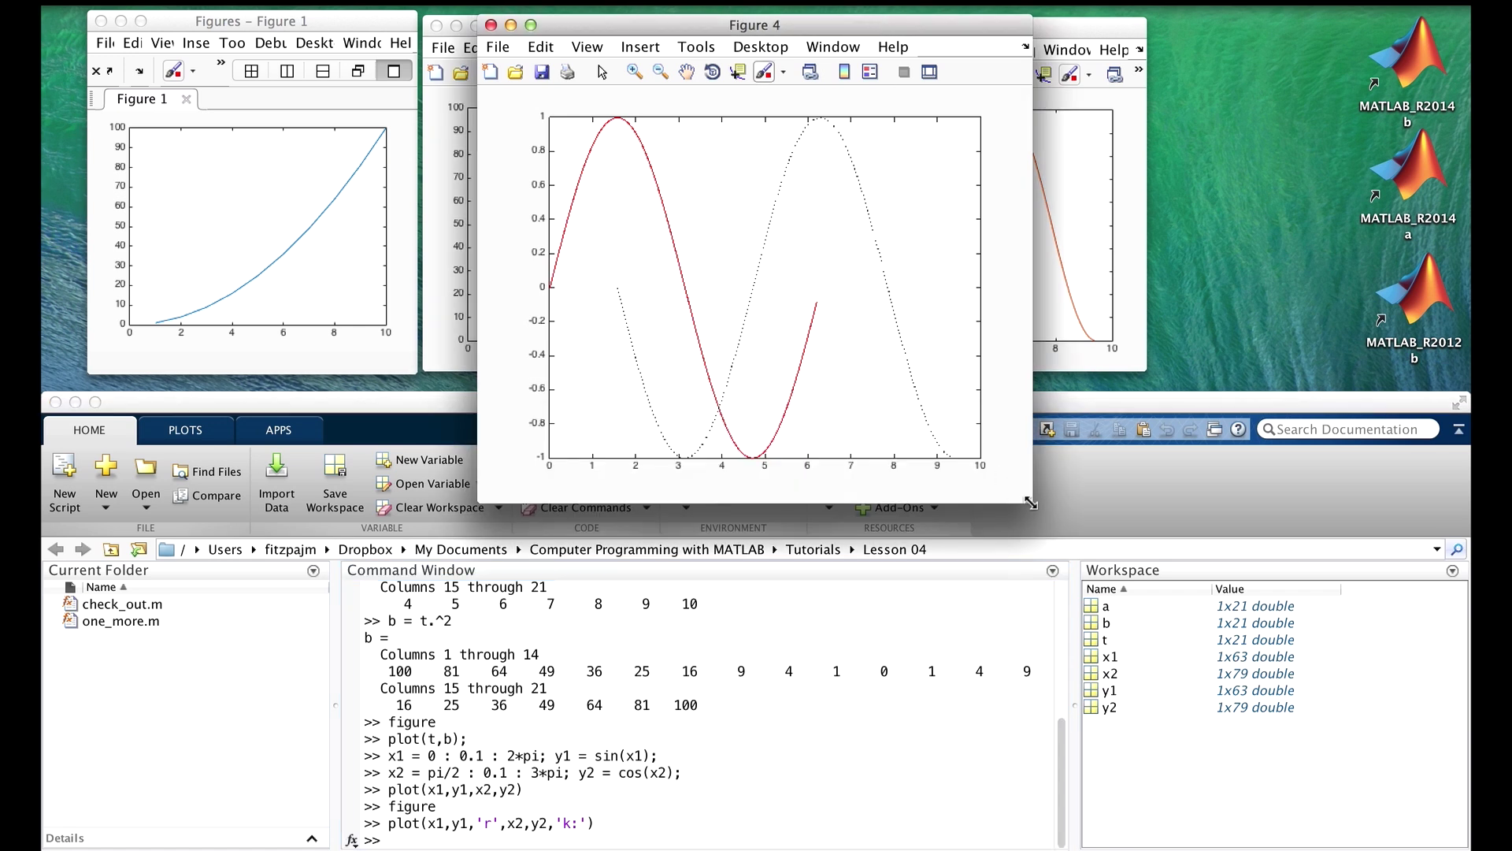
left_click_drag(1031, 502, 848, 382)
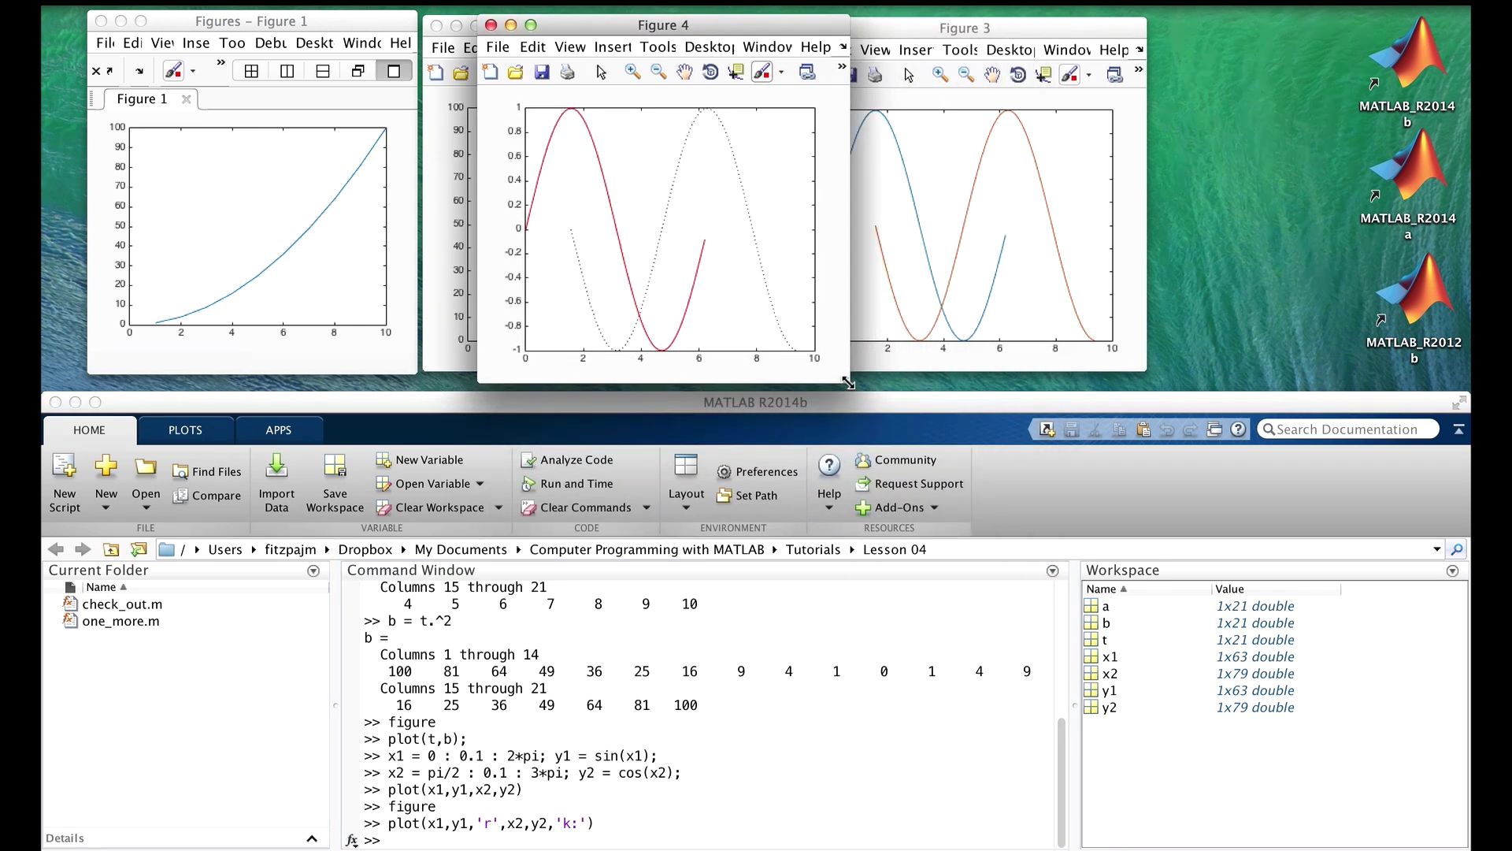
mouse_move(726, 31)
left_mouse_down()
mouse_move(1265, 49)
mouse_move(1348, 32)
left_mouse_up()
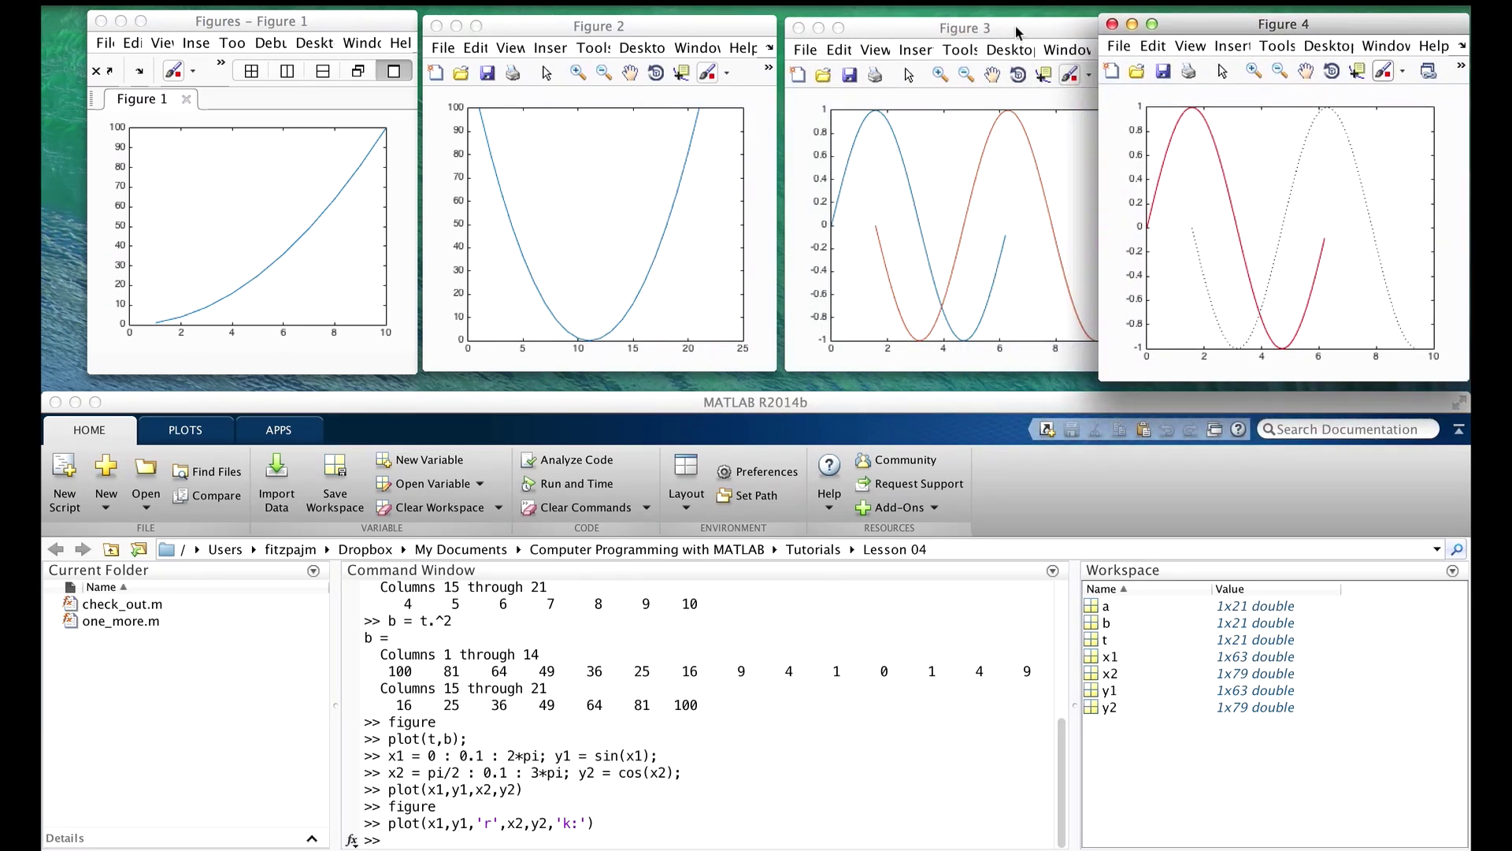
Shift Figures 3, 2 and 1 left into a non-overlapping row, then type help plot.
left_click_drag(1014, 26, 959, 26)
left_click_drag(650, 30, 597, 28)
left_click_drag(252, 20, 208, 19)
left_click_drag(598, 26, 592, 23)
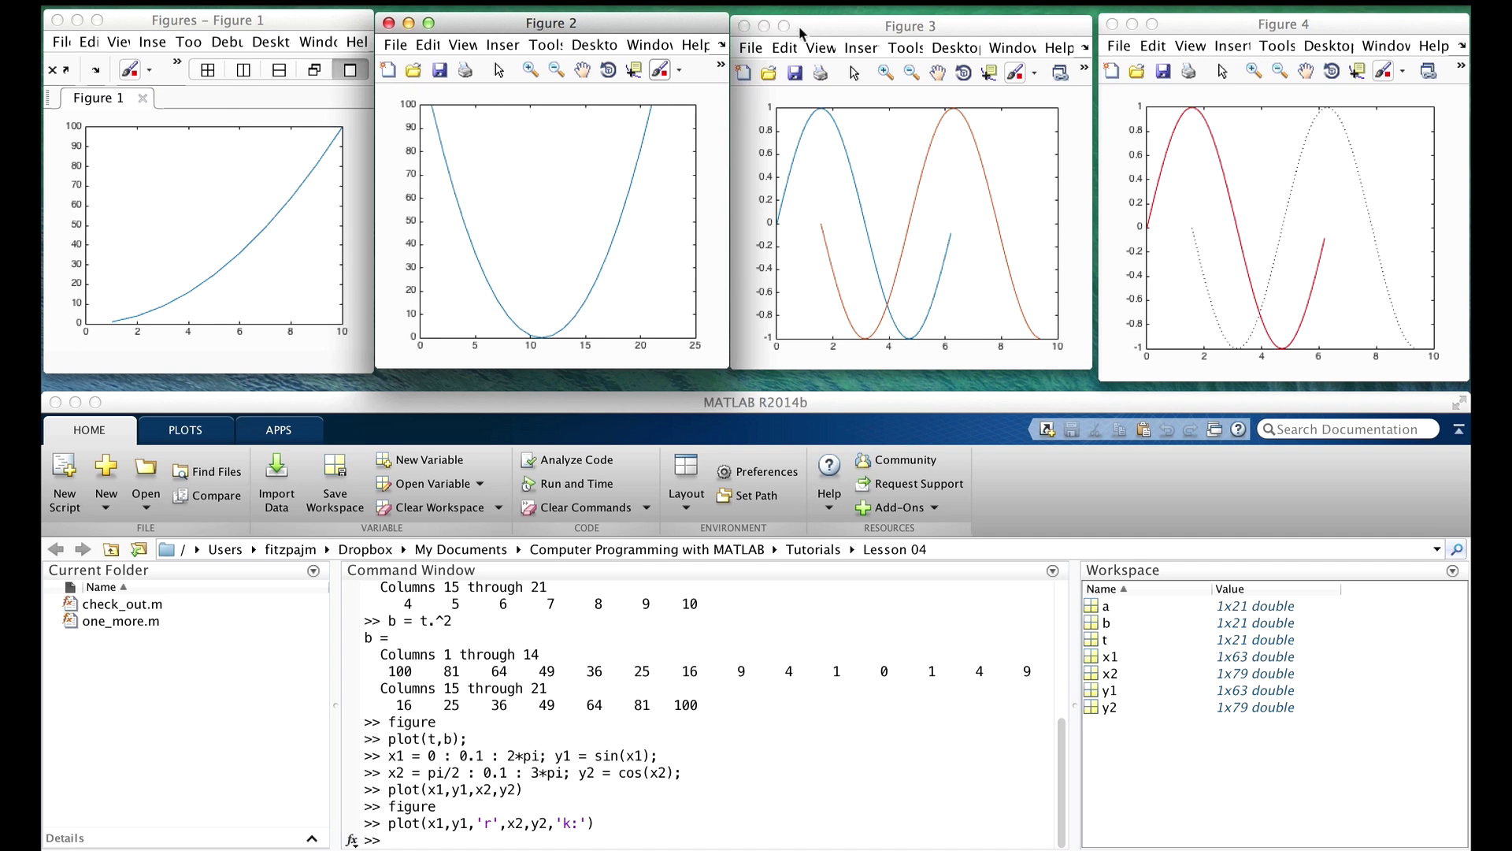
left_click_drag(799, 27, 803, 27)
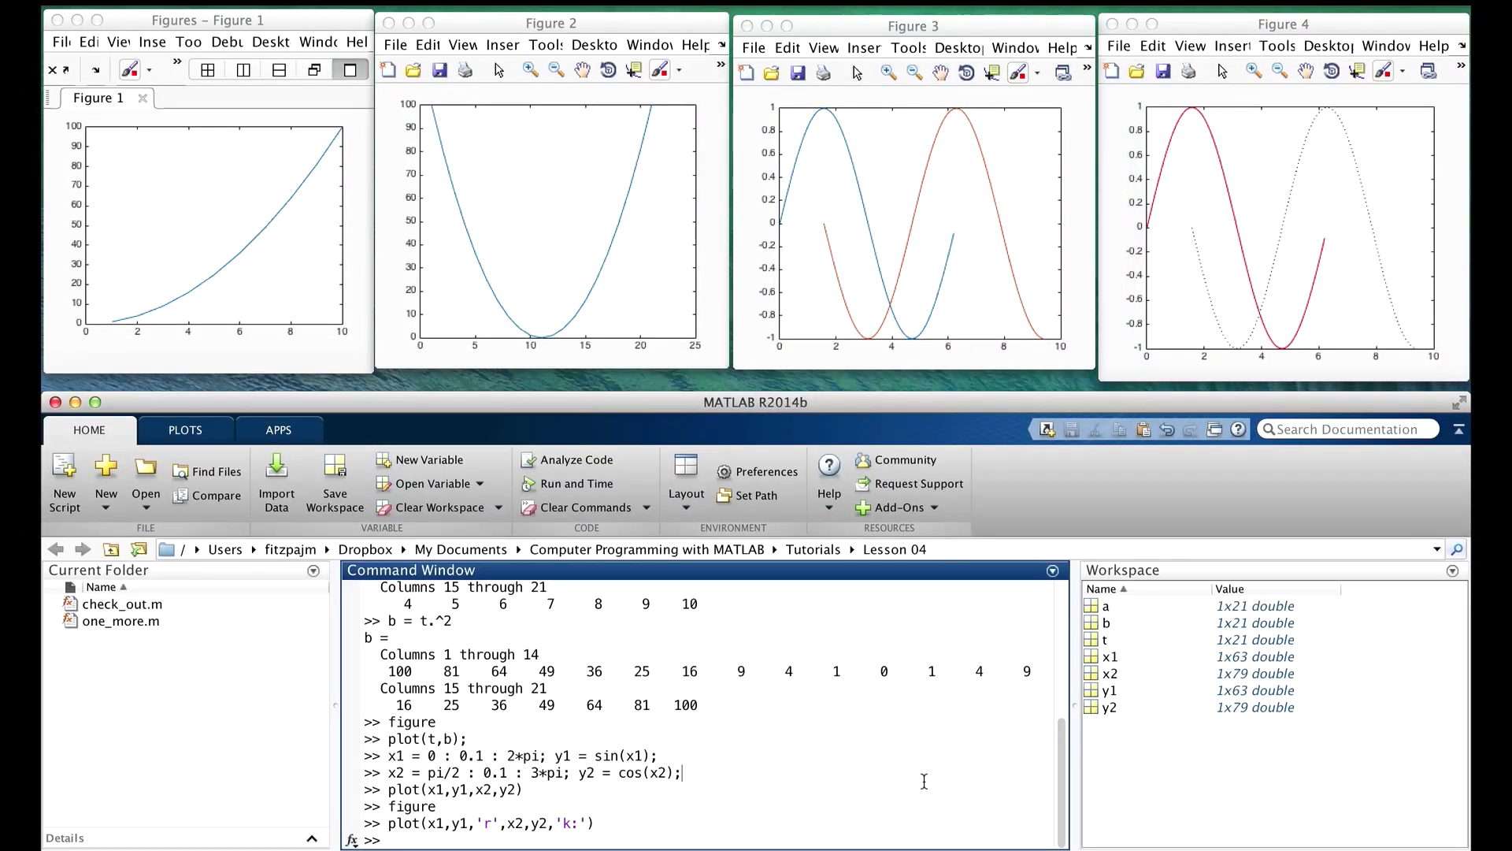
type("help ")
type("plot")
Show the plot help and scroll up to its colour, marker and line-style code tables.
key("Return")
scroll(924, 781, "up", 3)
scroll(924, 781, "up", 3)
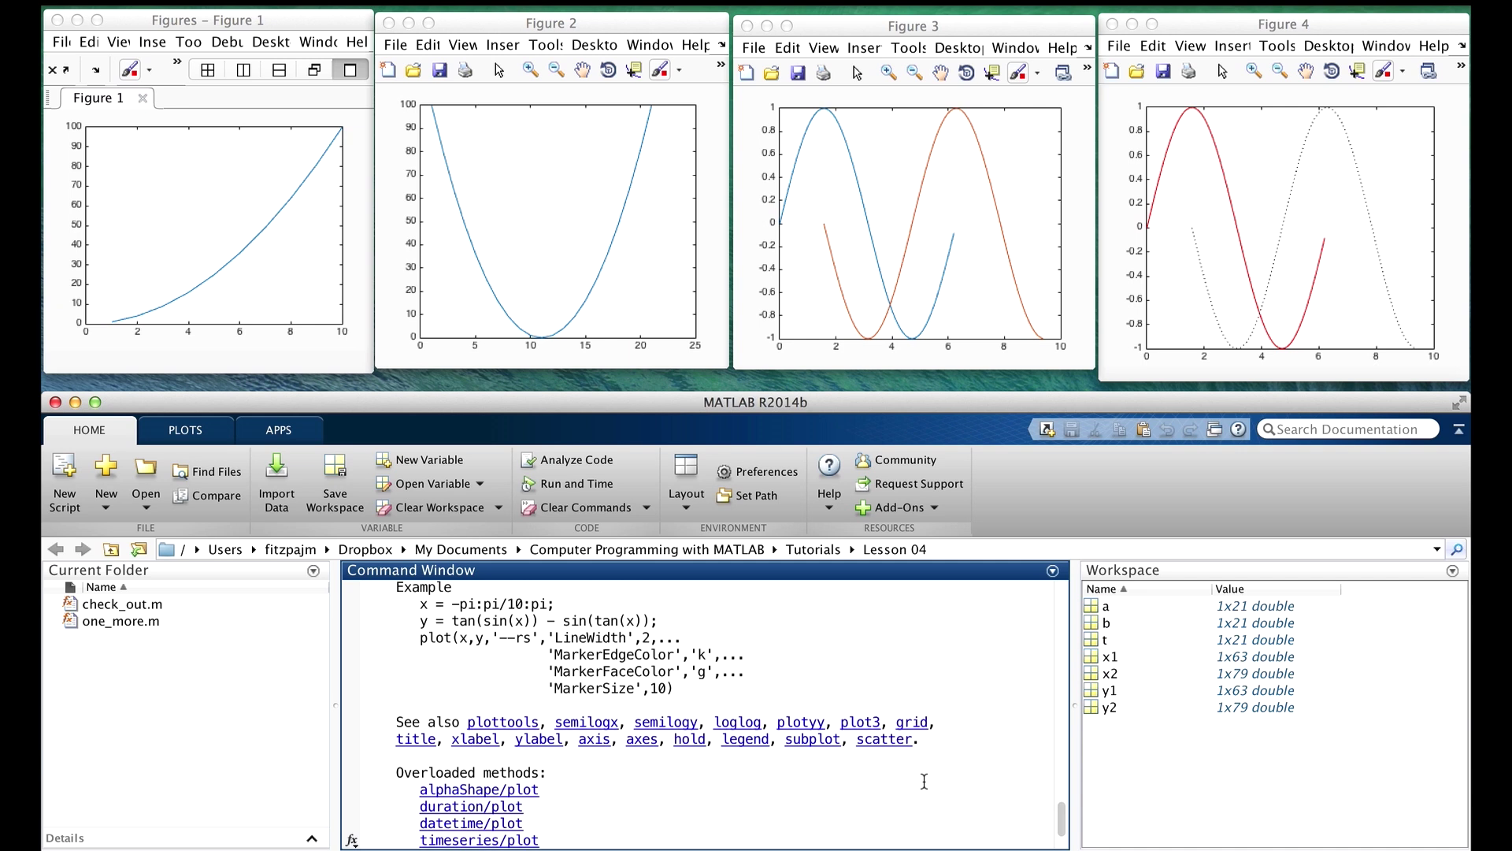
scroll(924, 781, "up", 3)
scroll(924, 781, "up", 3)
scroll(923, 780, "up", 4)
scroll(924, 780, "up", 3)
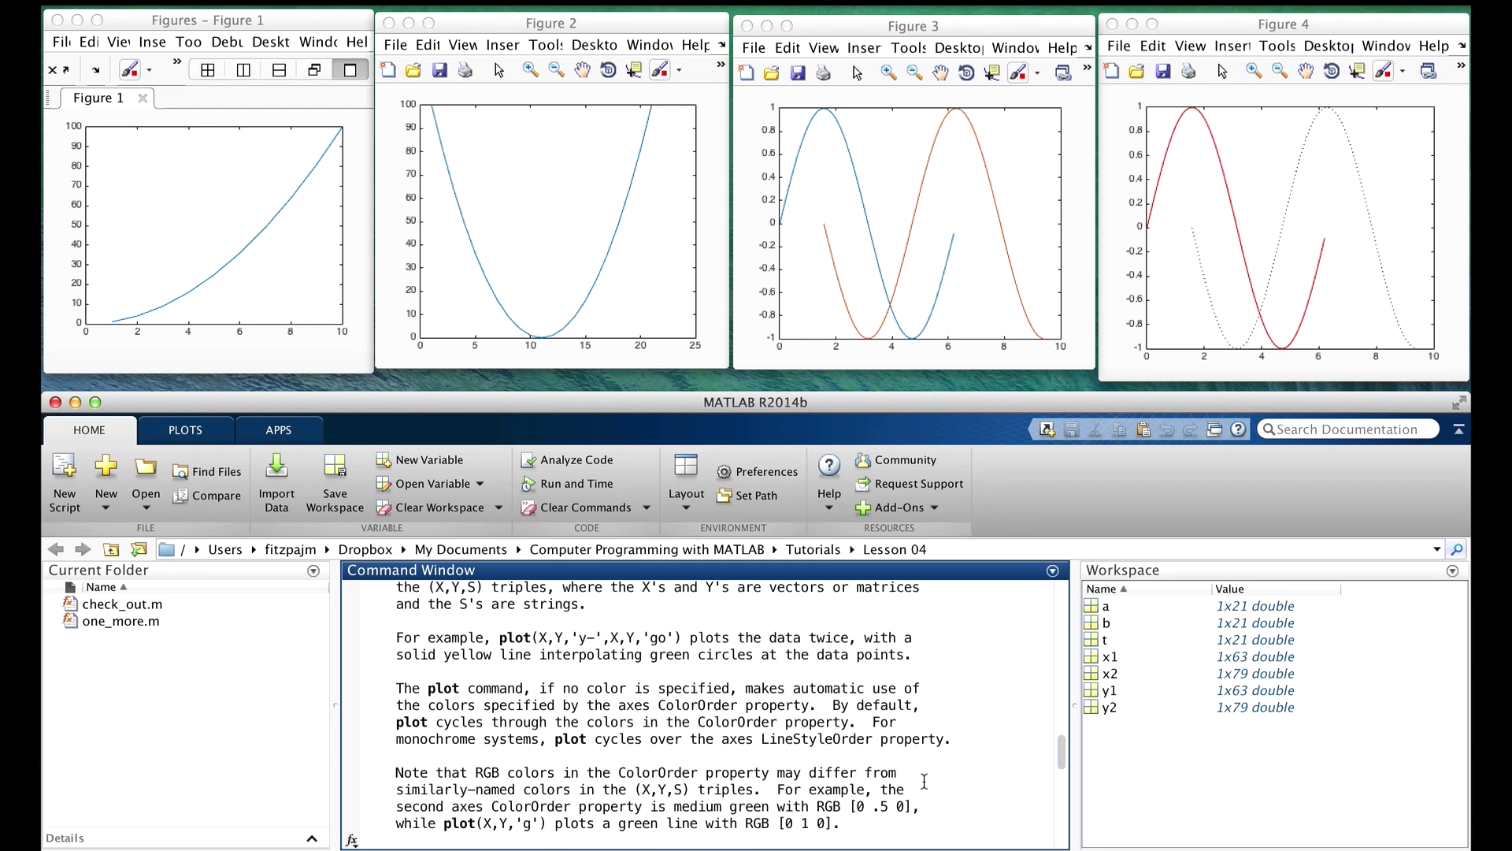
scroll(924, 781, "up", 3)
scroll(924, 781, "up", 3)
scroll(924, 780, "up", 2)
scroll(924, 781, "up", 2)
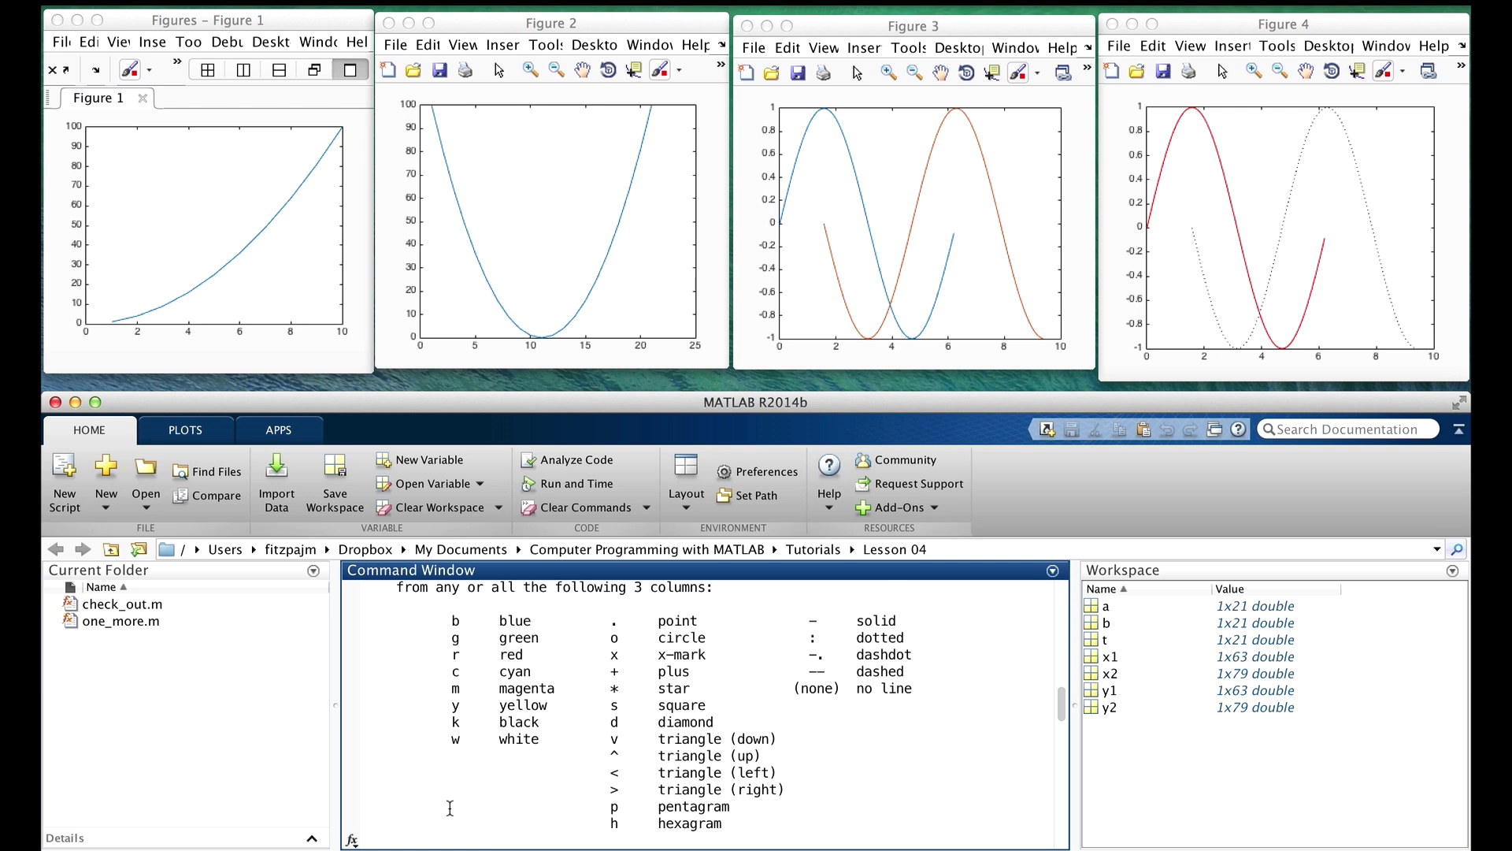
key("Return")
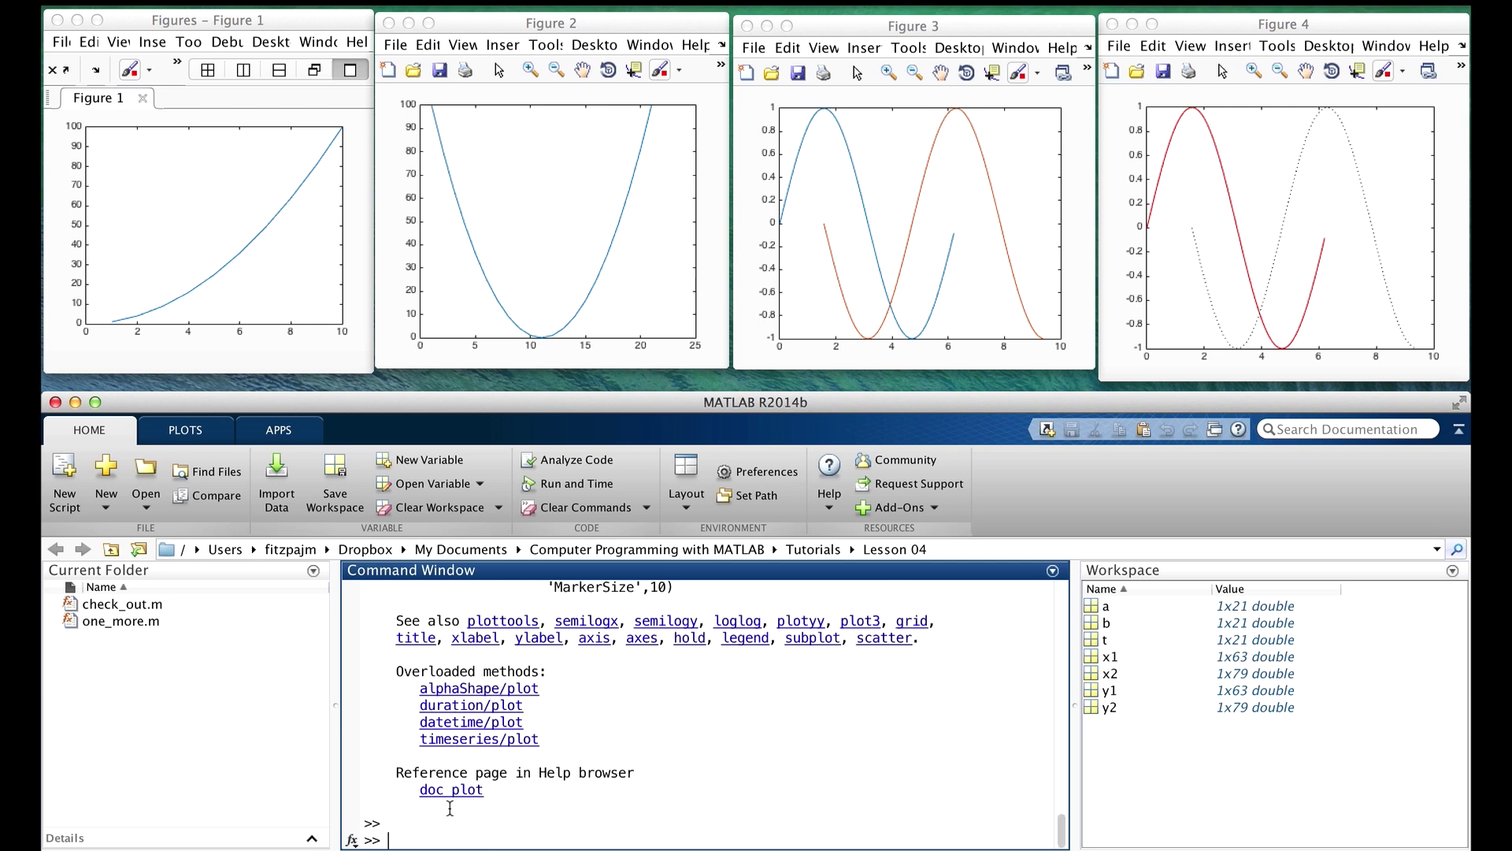
type("figure(")
type("1)")
Make Figure 1 current and redraw b against t as a magenta dashed line with circles ('m--o').
key("Return")
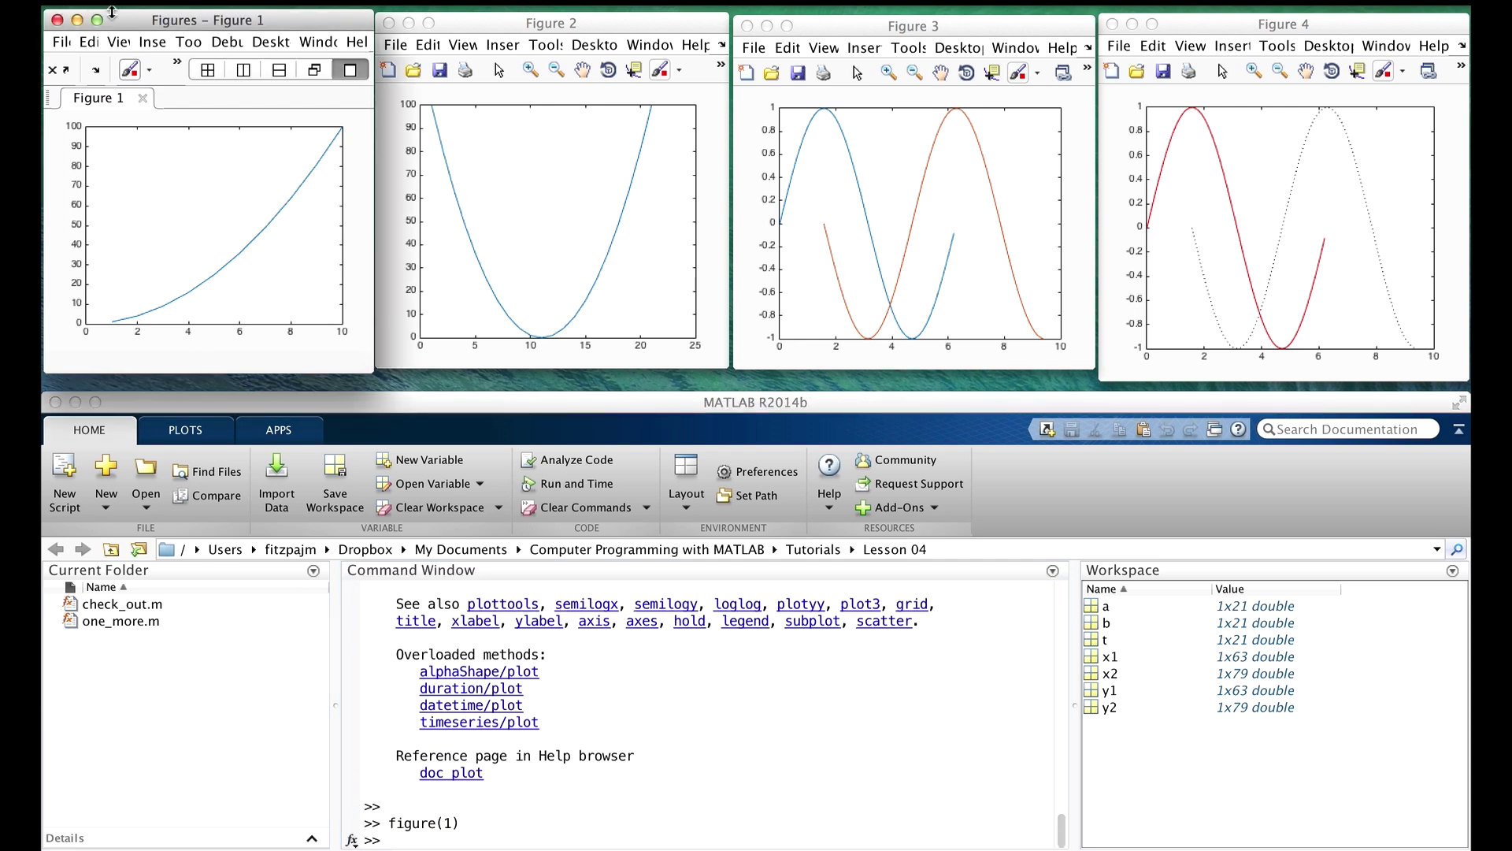
left_click(482, 829)
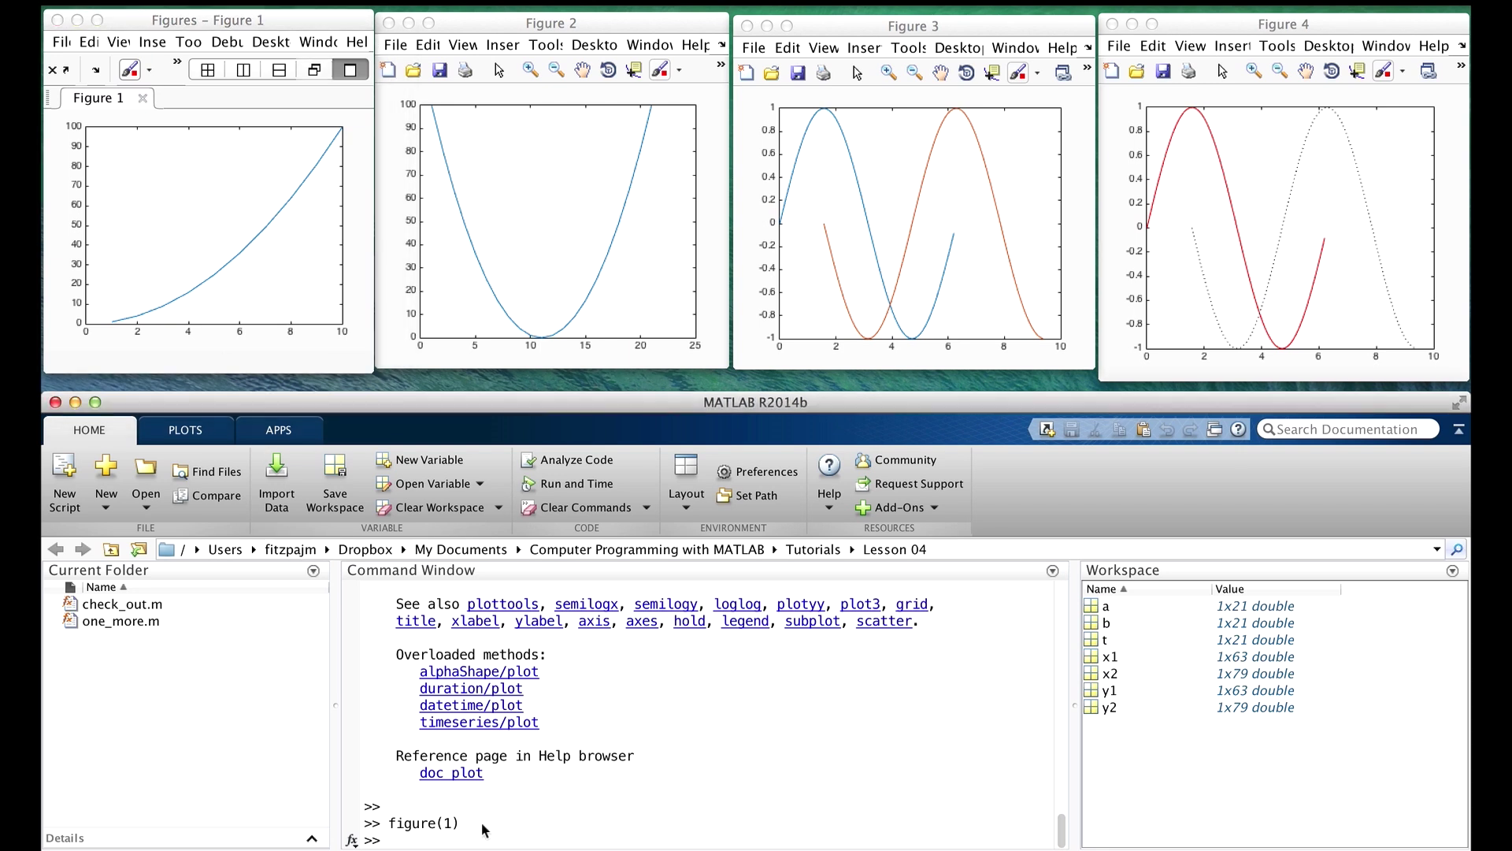
type("p")
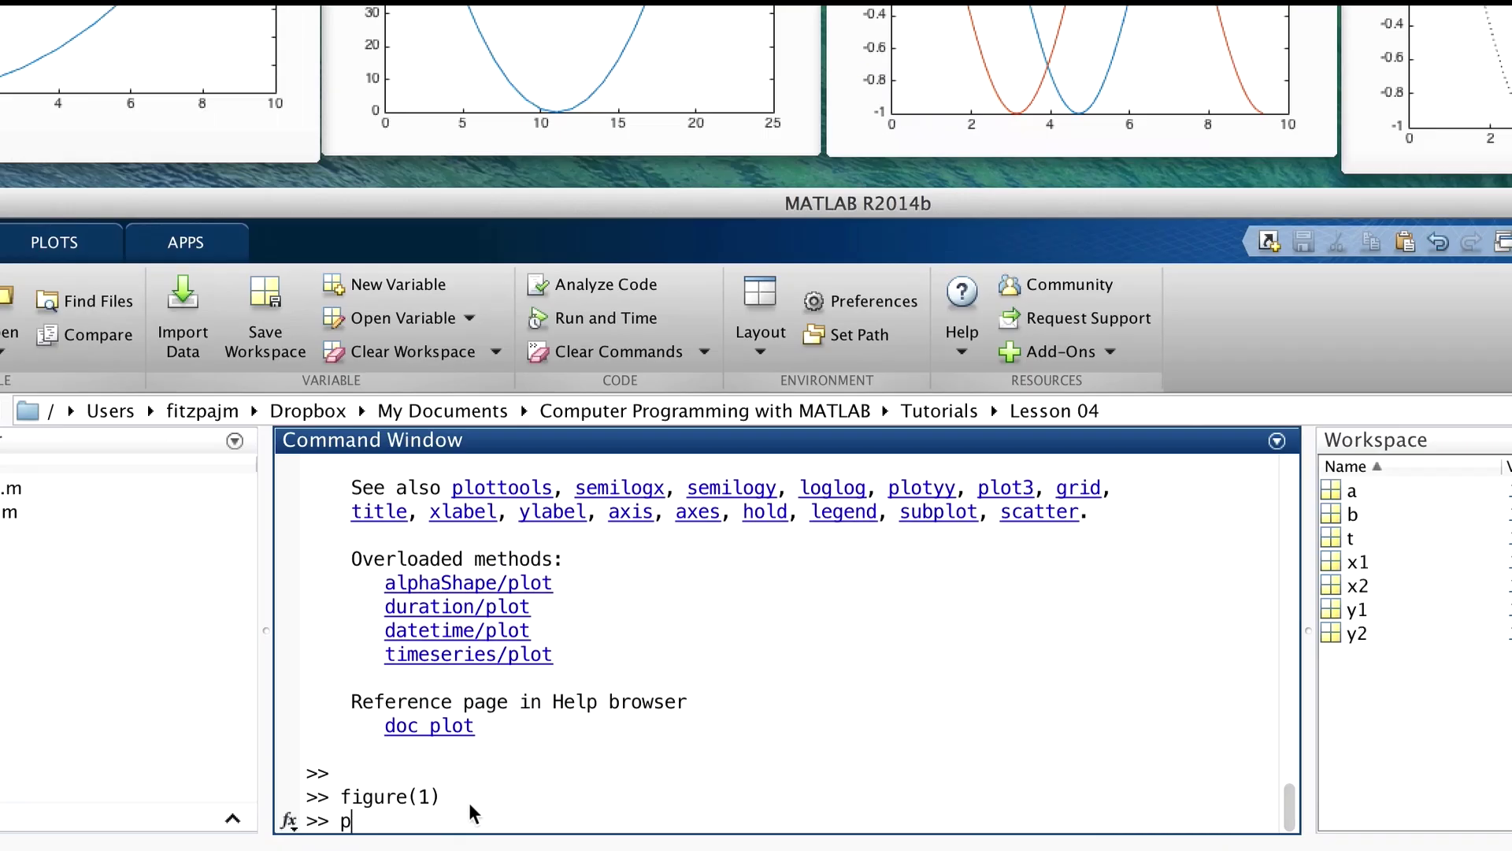
type("lot(")
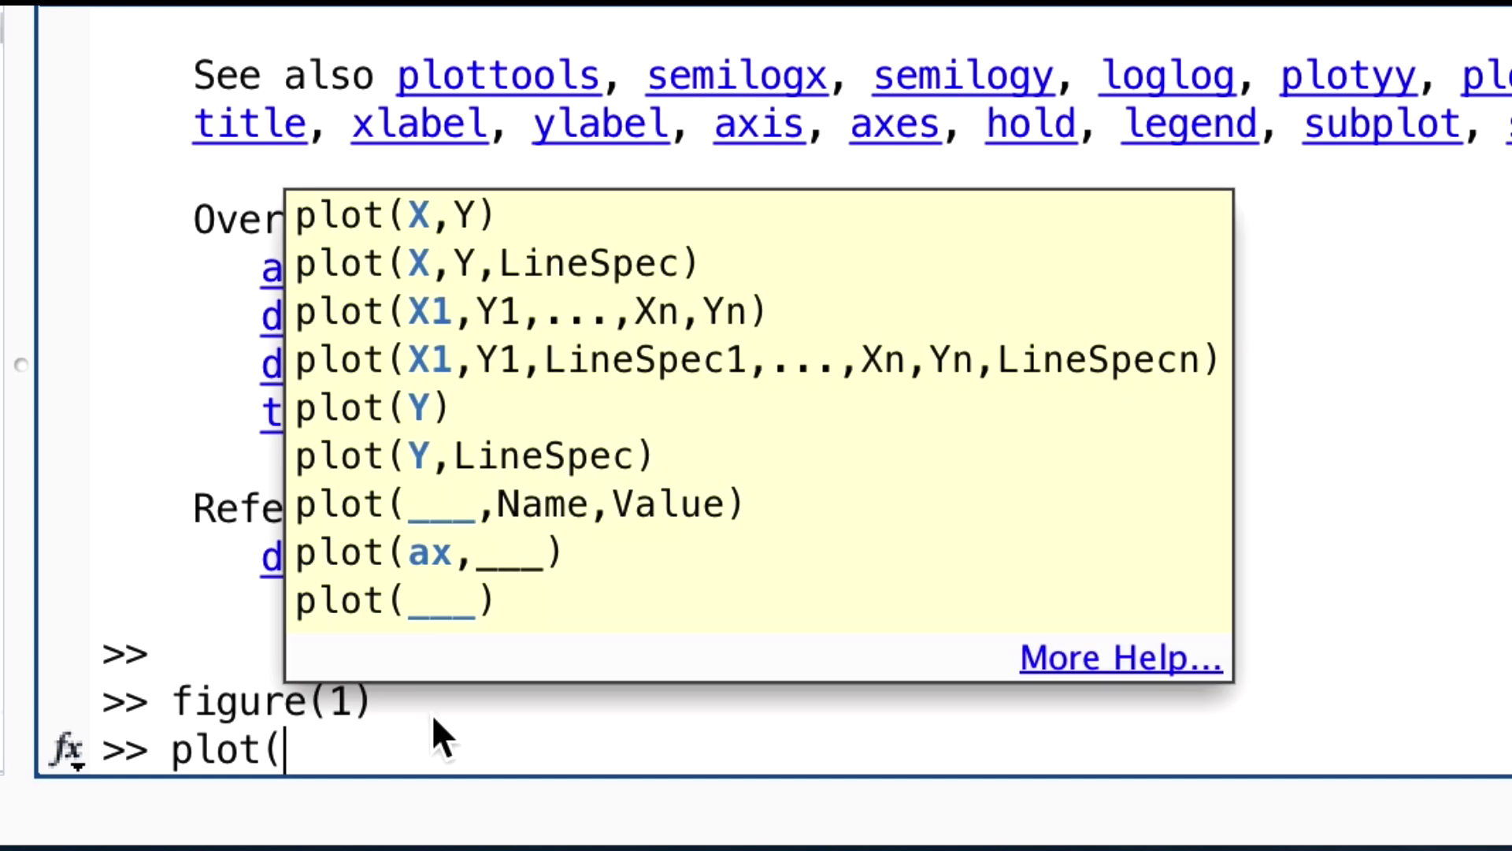
type("t,b")
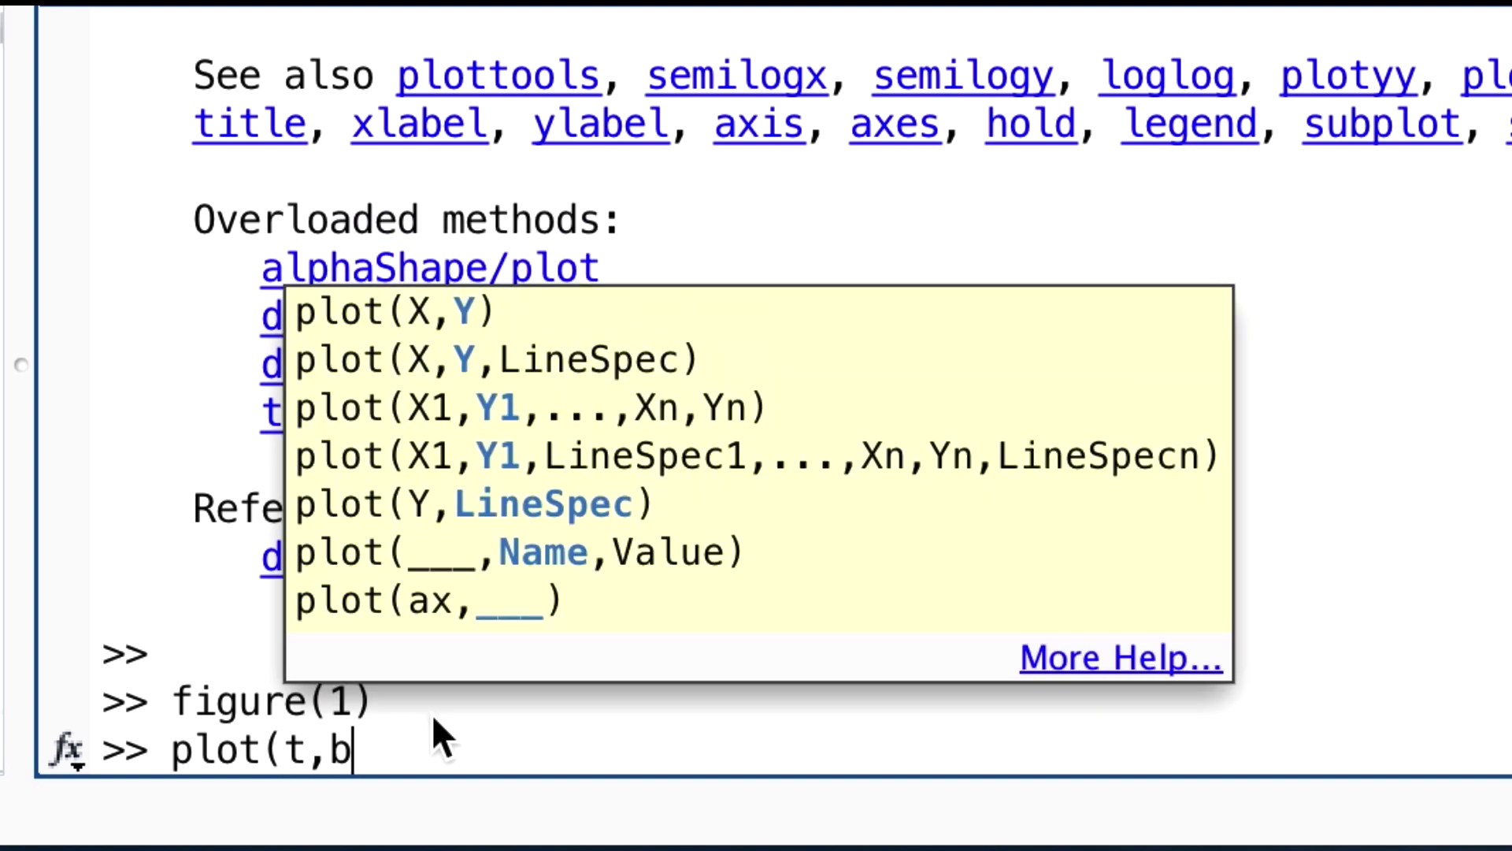
type(",'m--o")
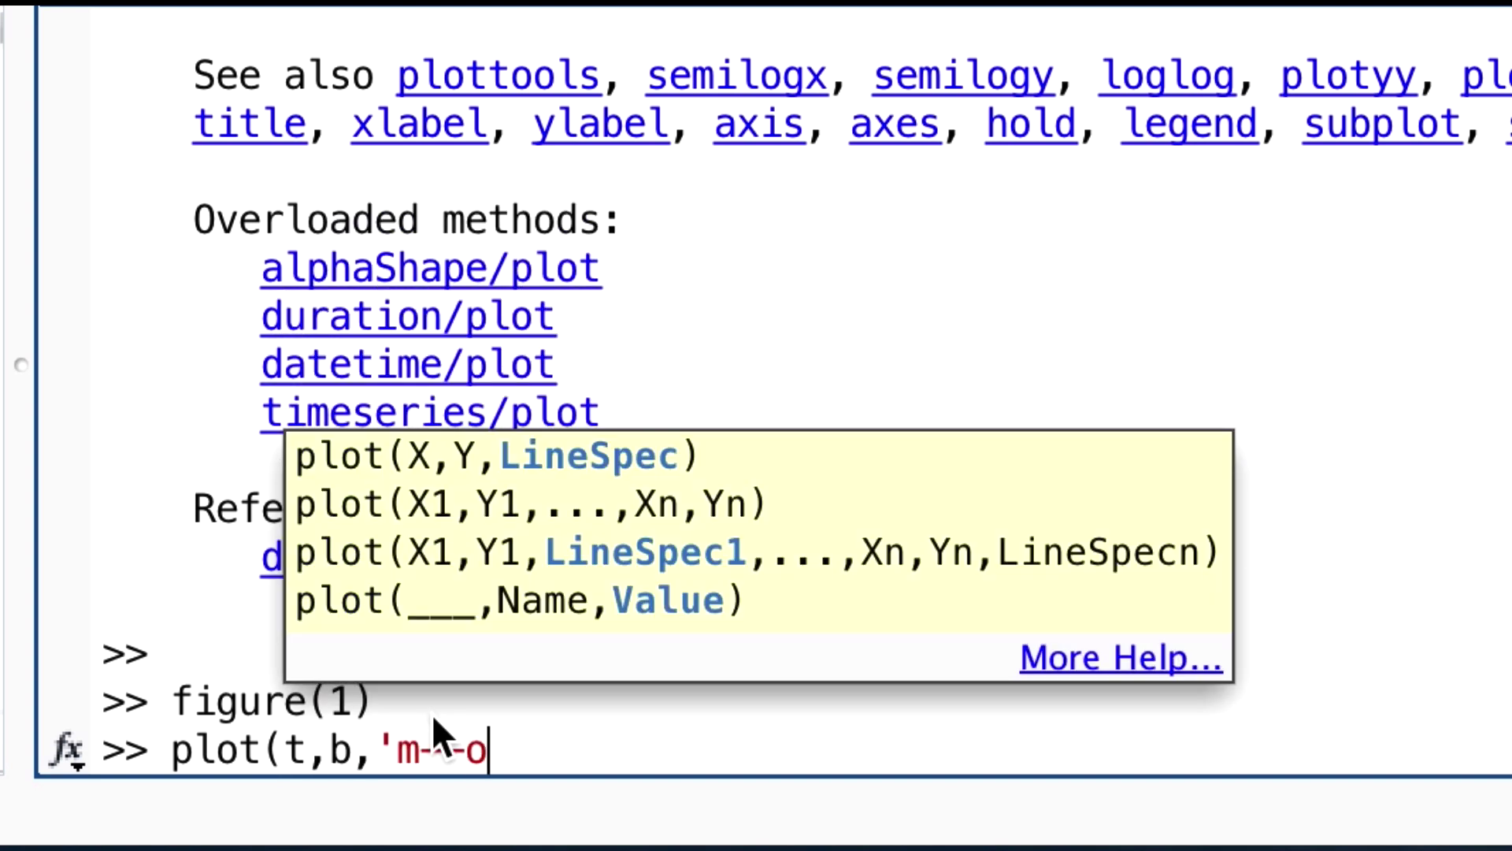
type("')")
key("Return")
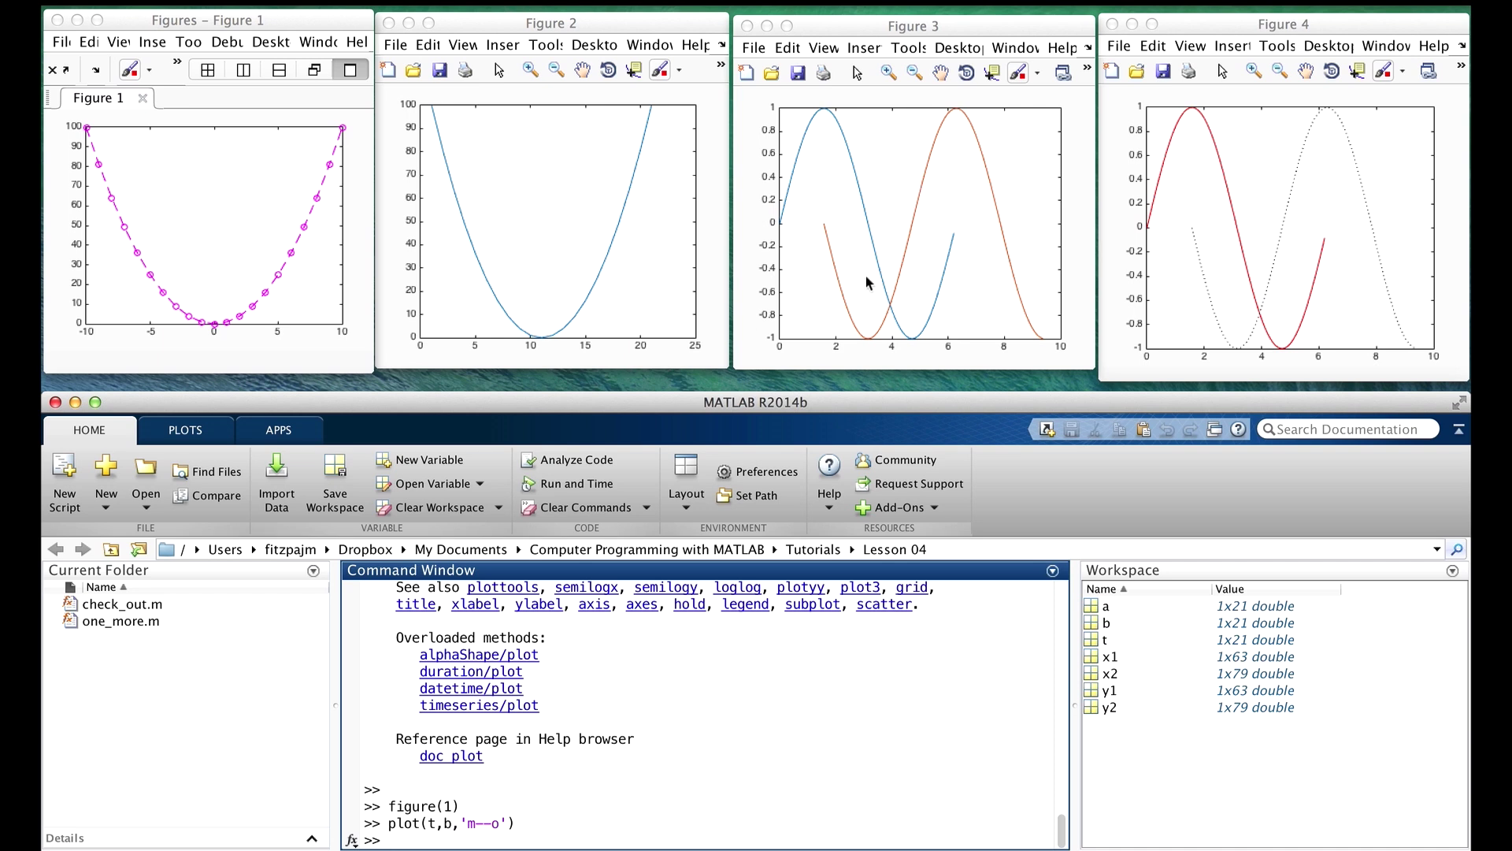
Run figure(2) so the blue-parabola figure becomes current, then refocus the MATLAB window.
left_click(642, 702)
type("figure(2")
type(")")
key("Return")
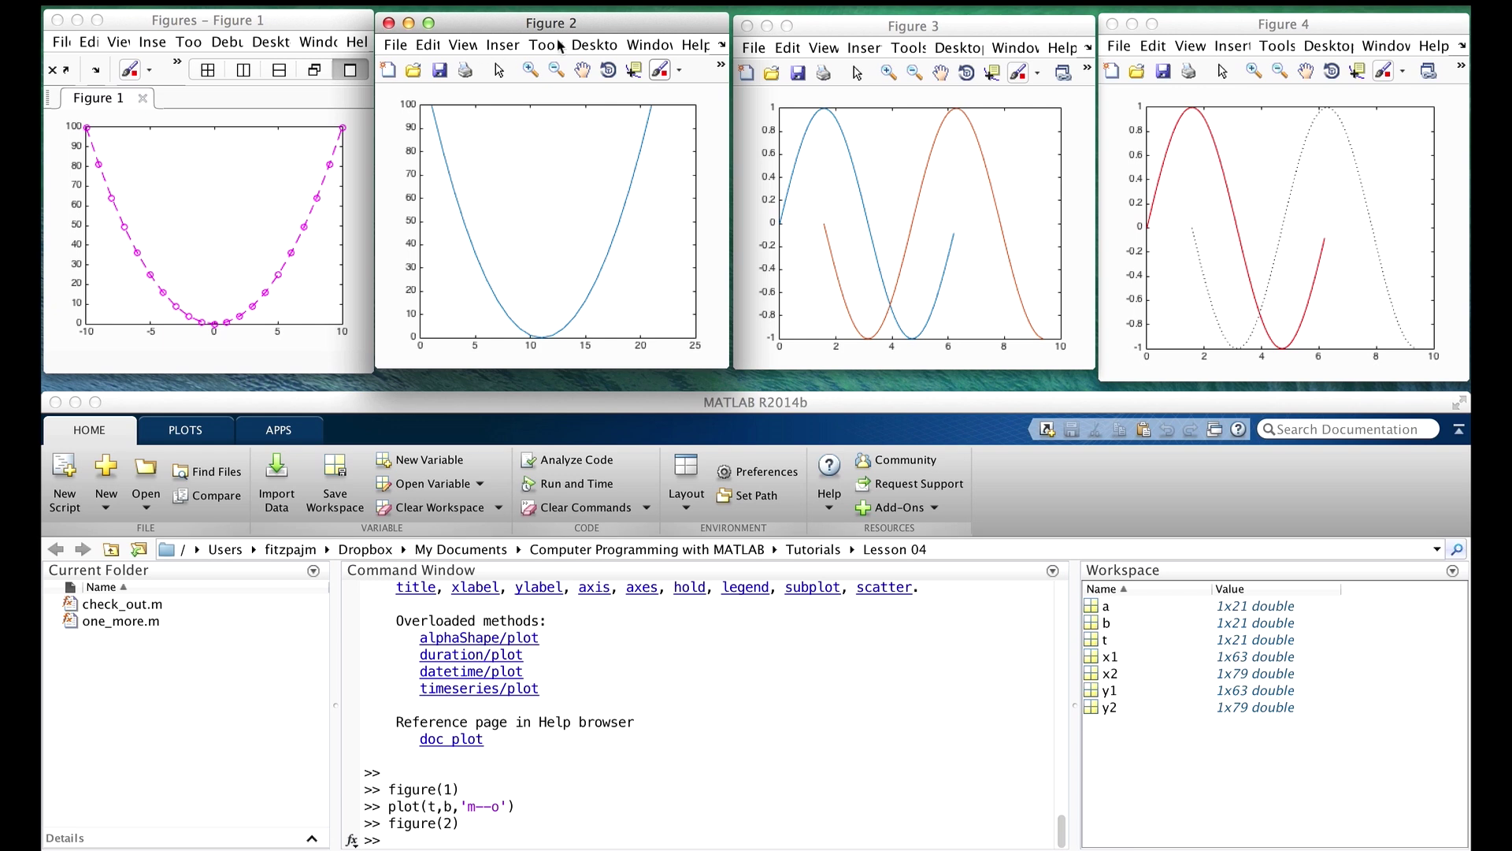
left_click(665, 402)
mouse_move(583, 845)
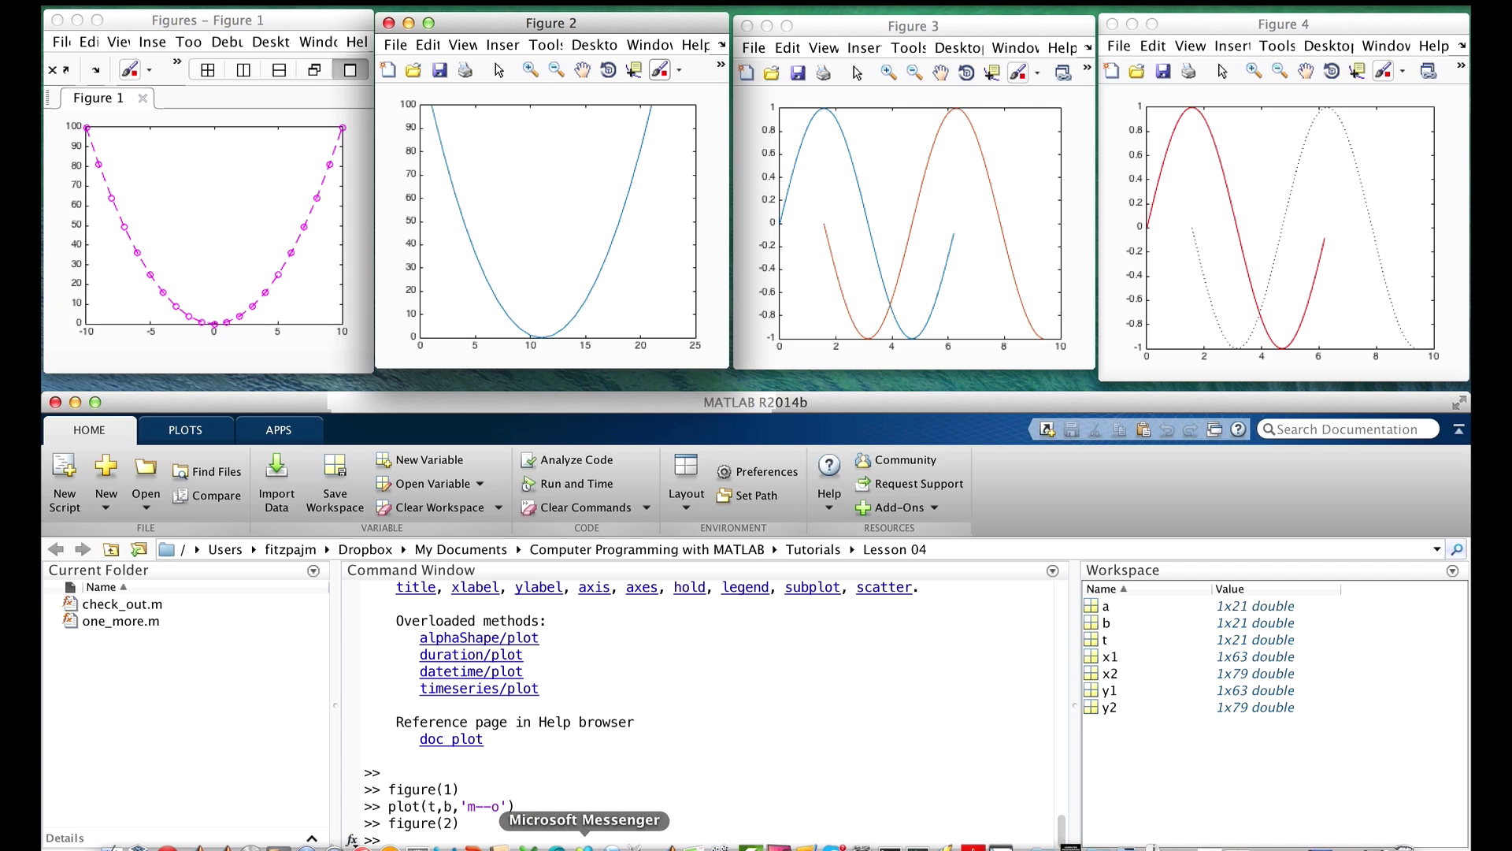
Plot x1 against y1 as a red curve in Figure 2, then turn hold on.
left_click(598, 796)
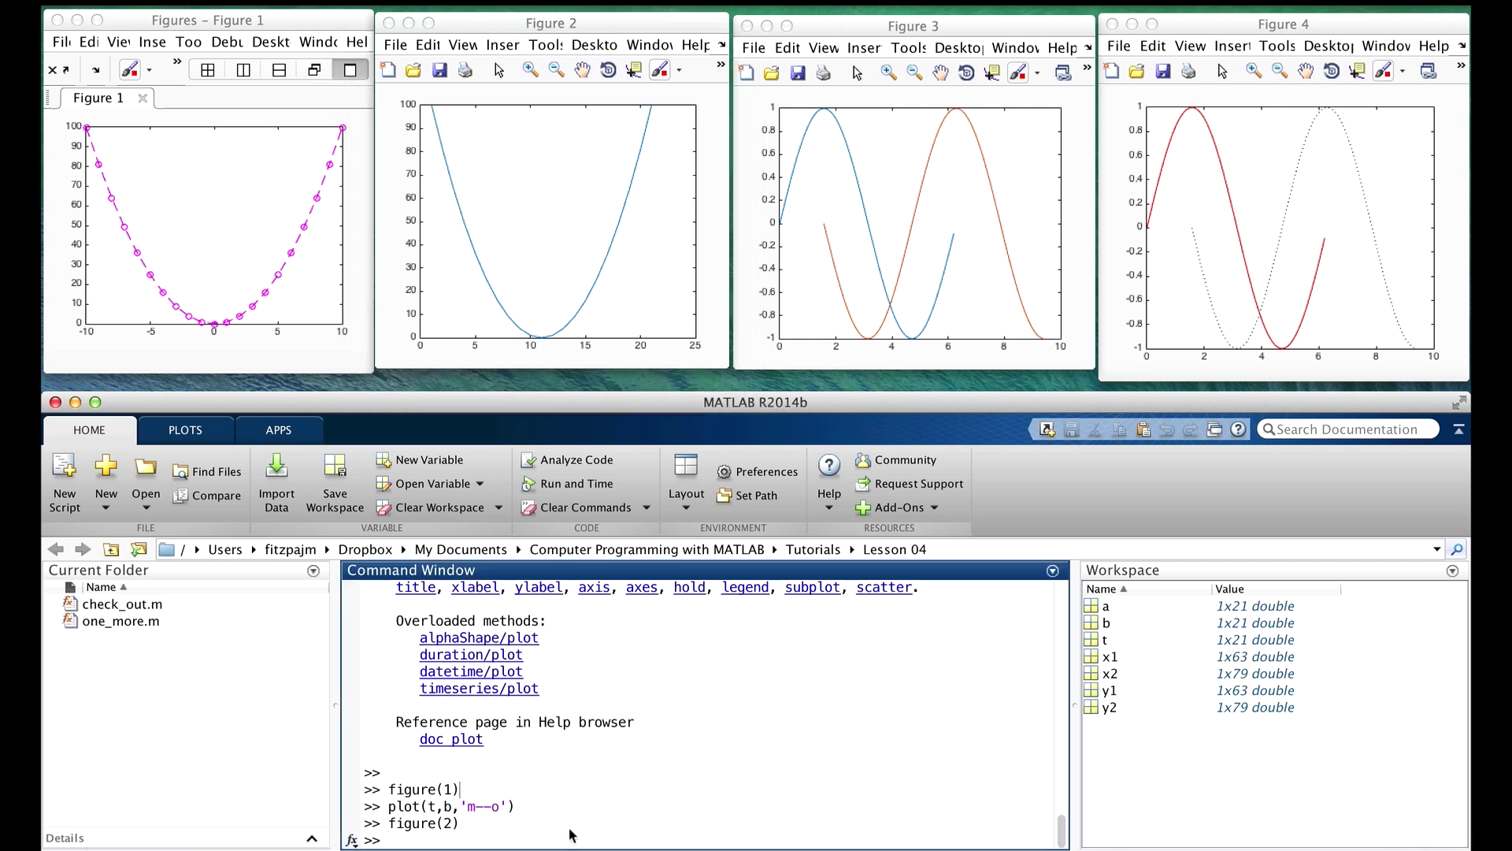
type("plot(x1")
type(",y1,'r')")
key("Return")
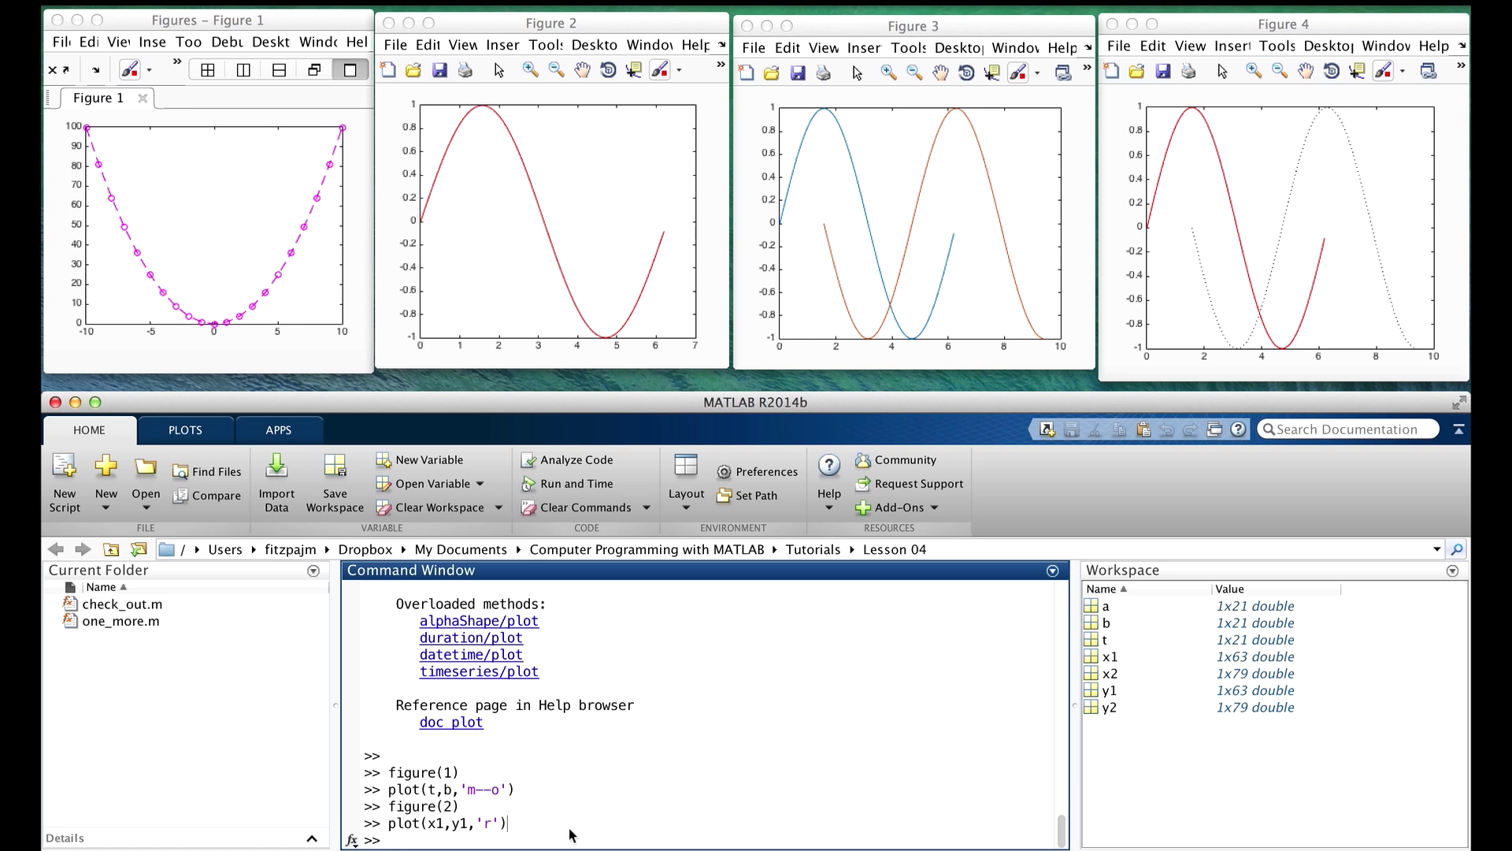
type("hold on")
key("Return")
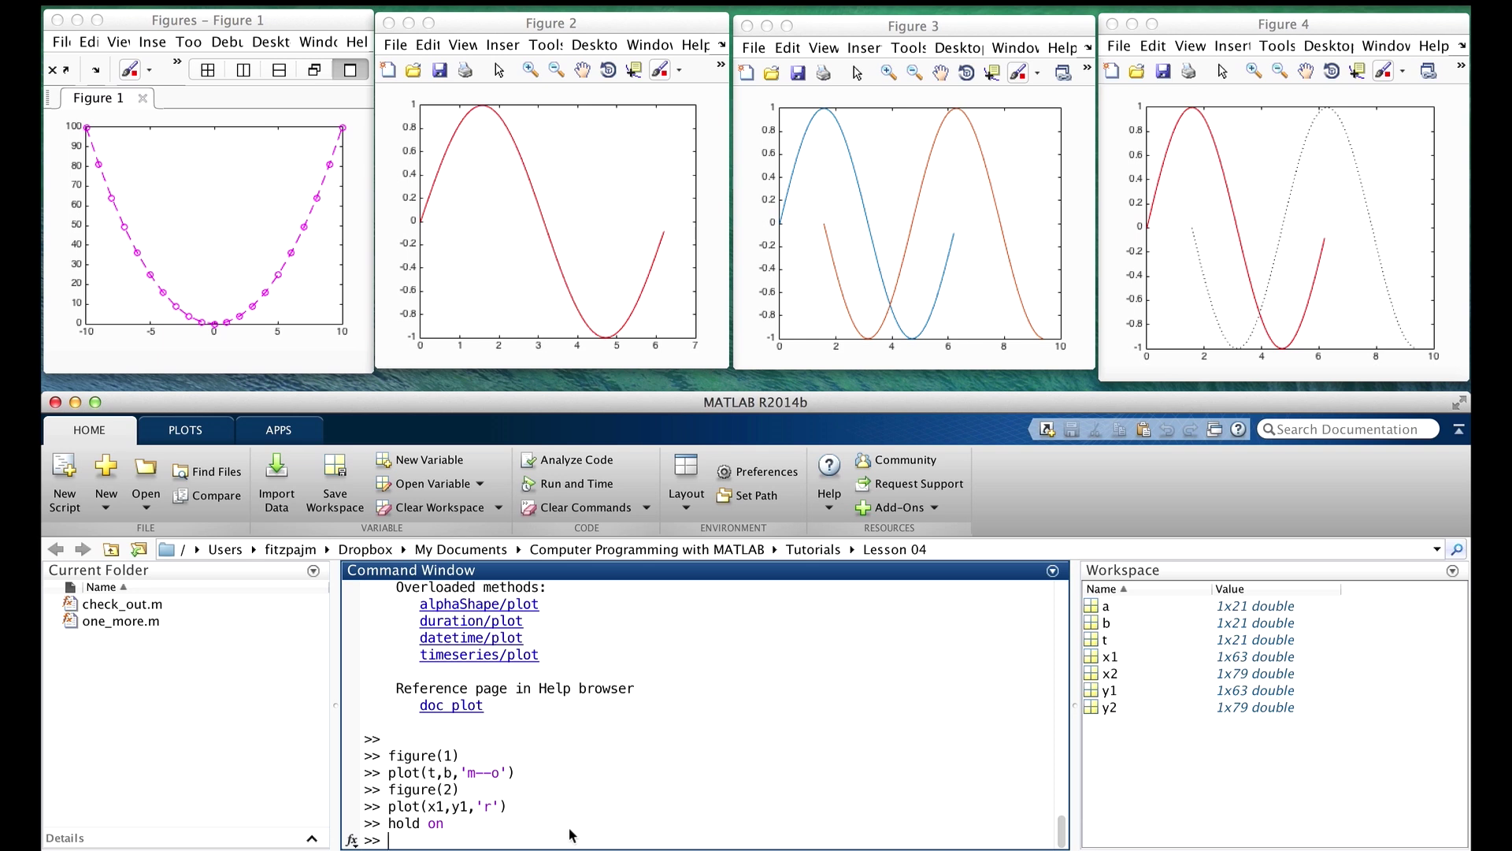
Overlay the black dotted x2–y2 curve ('k:') on Figure 2, then turn hold off.
type("plot(x2")
type(",y2,'k:'")
type(")")
key("Return")
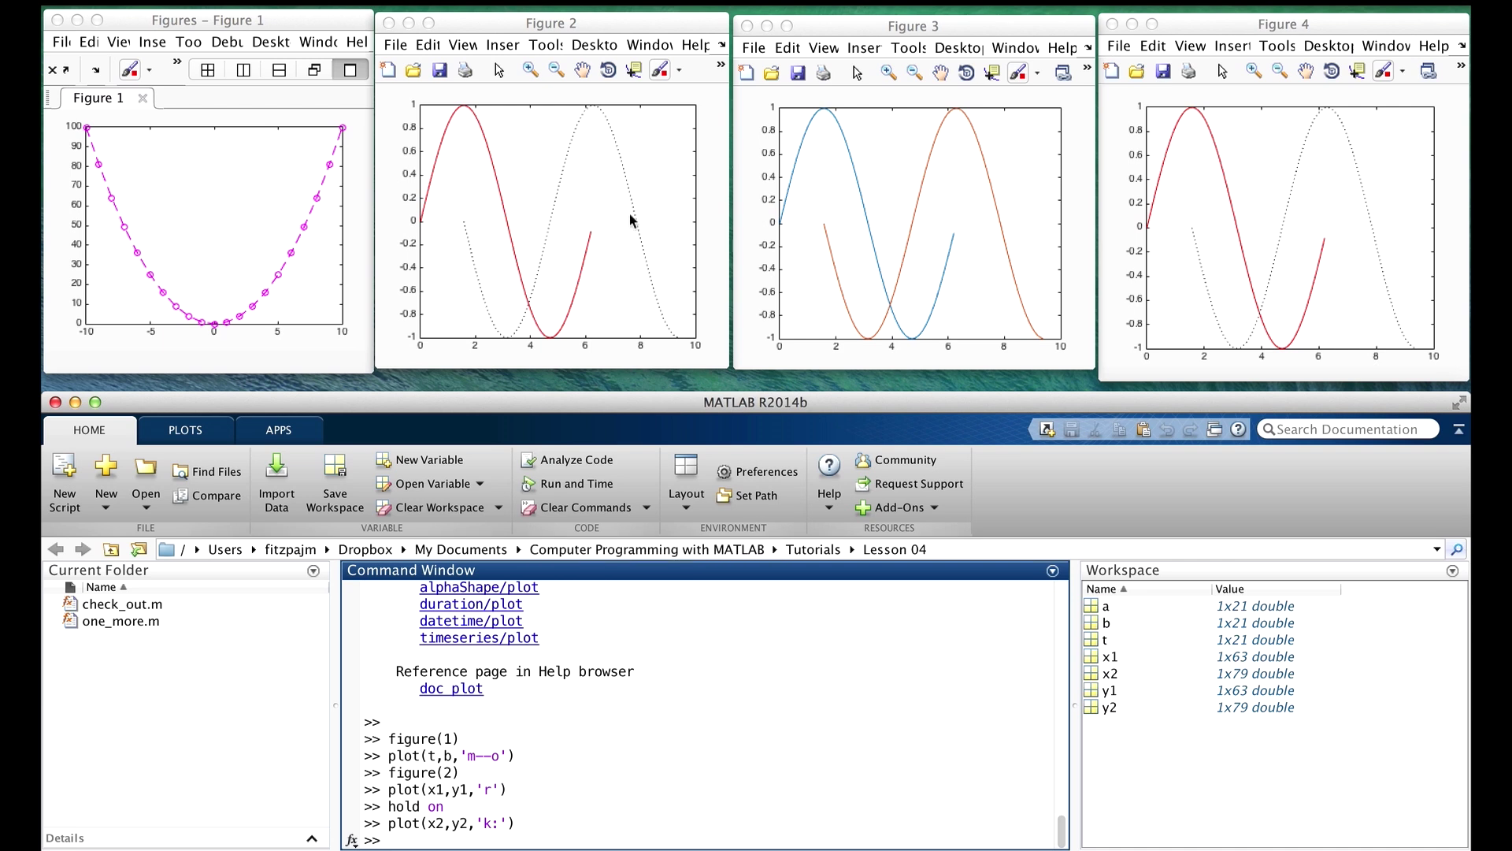
left_click(588, 809)
type("hold off")
key("Return")
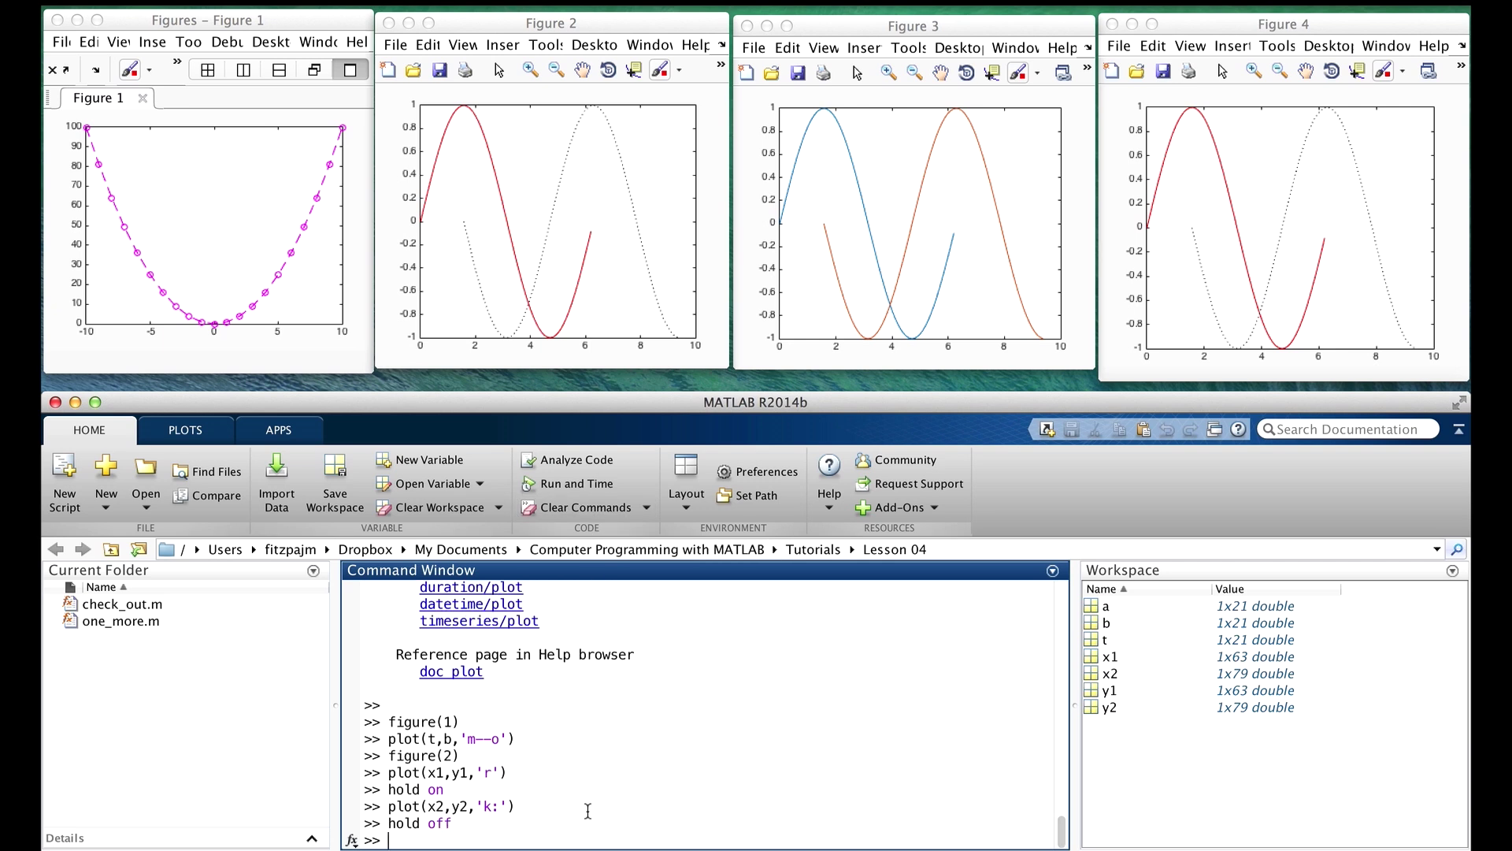
left_click(623, 806)
Replace Figure 2's curves with green star markers using plot(x1,y1,'g*').
type("plot(x1,y1,'g*")
type("')")
key("Return")
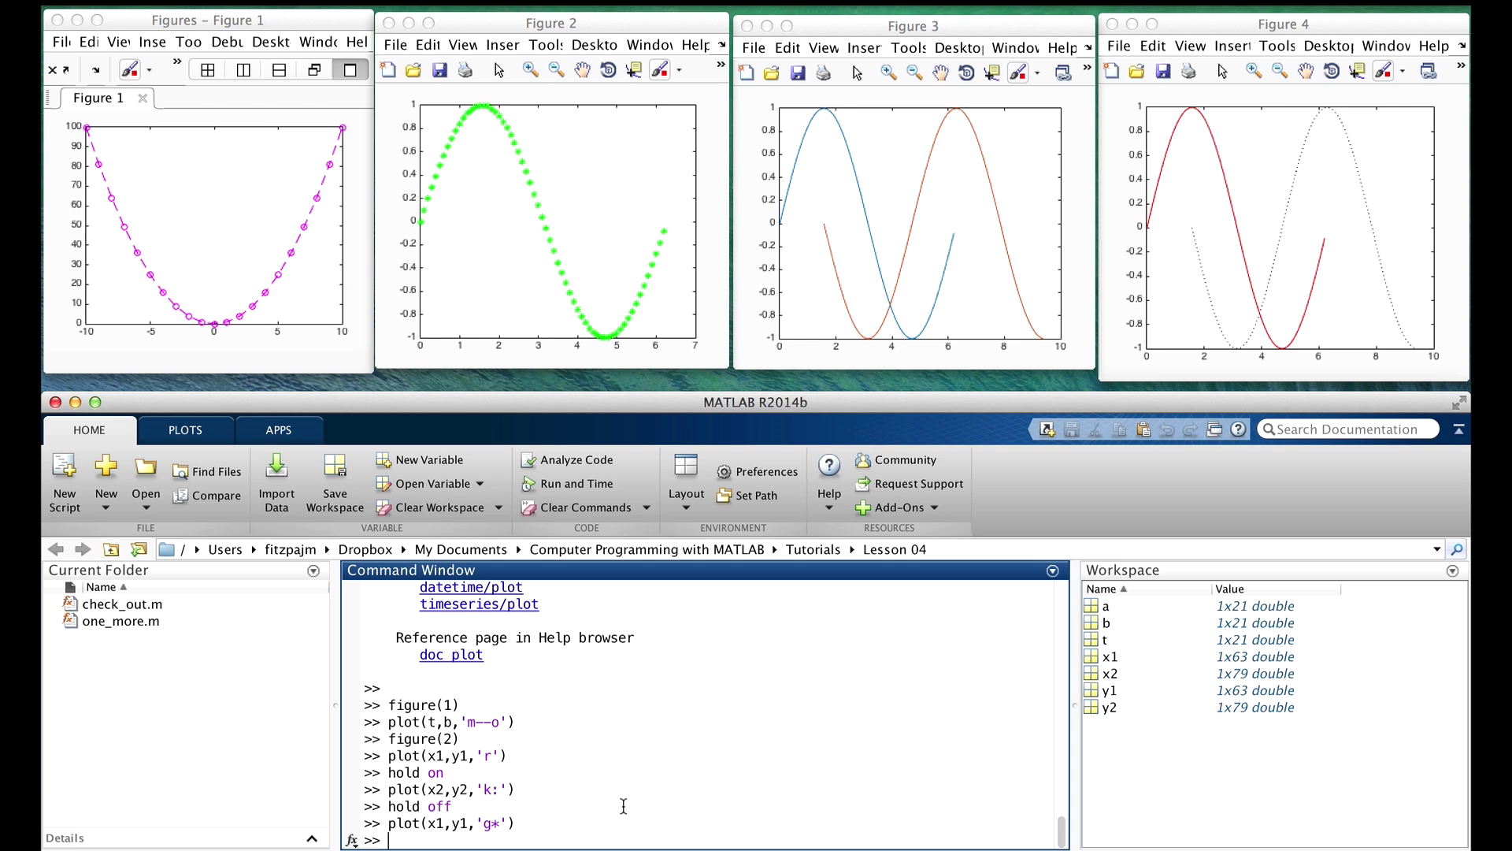
left_click(617, 804)
Make Figure 3 current and toggle its grid on, off, and on again.
type("figure(3)")
key("Return")
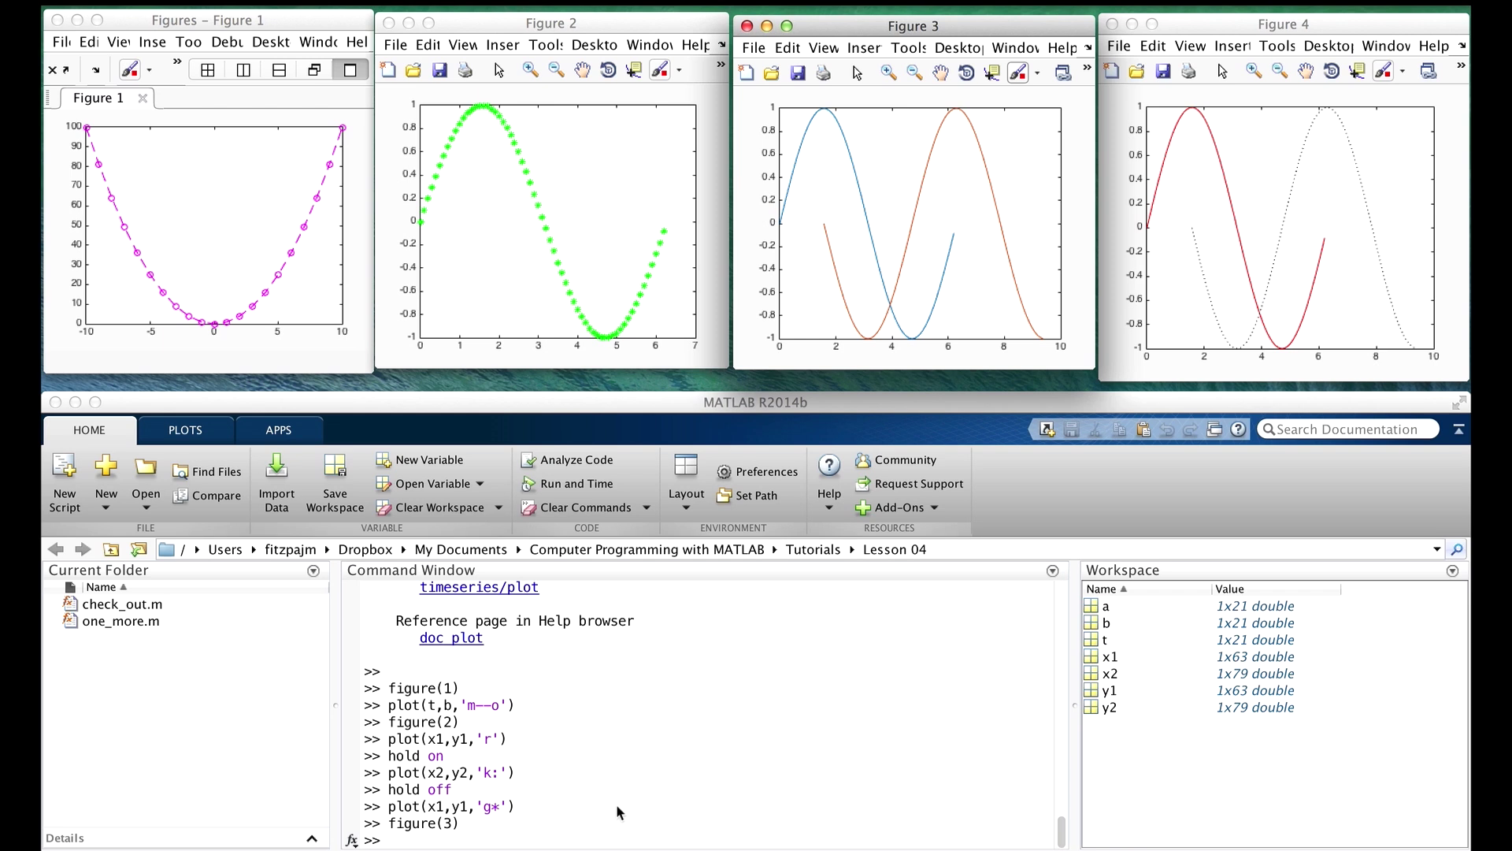
left_click(616, 803)
type("g")
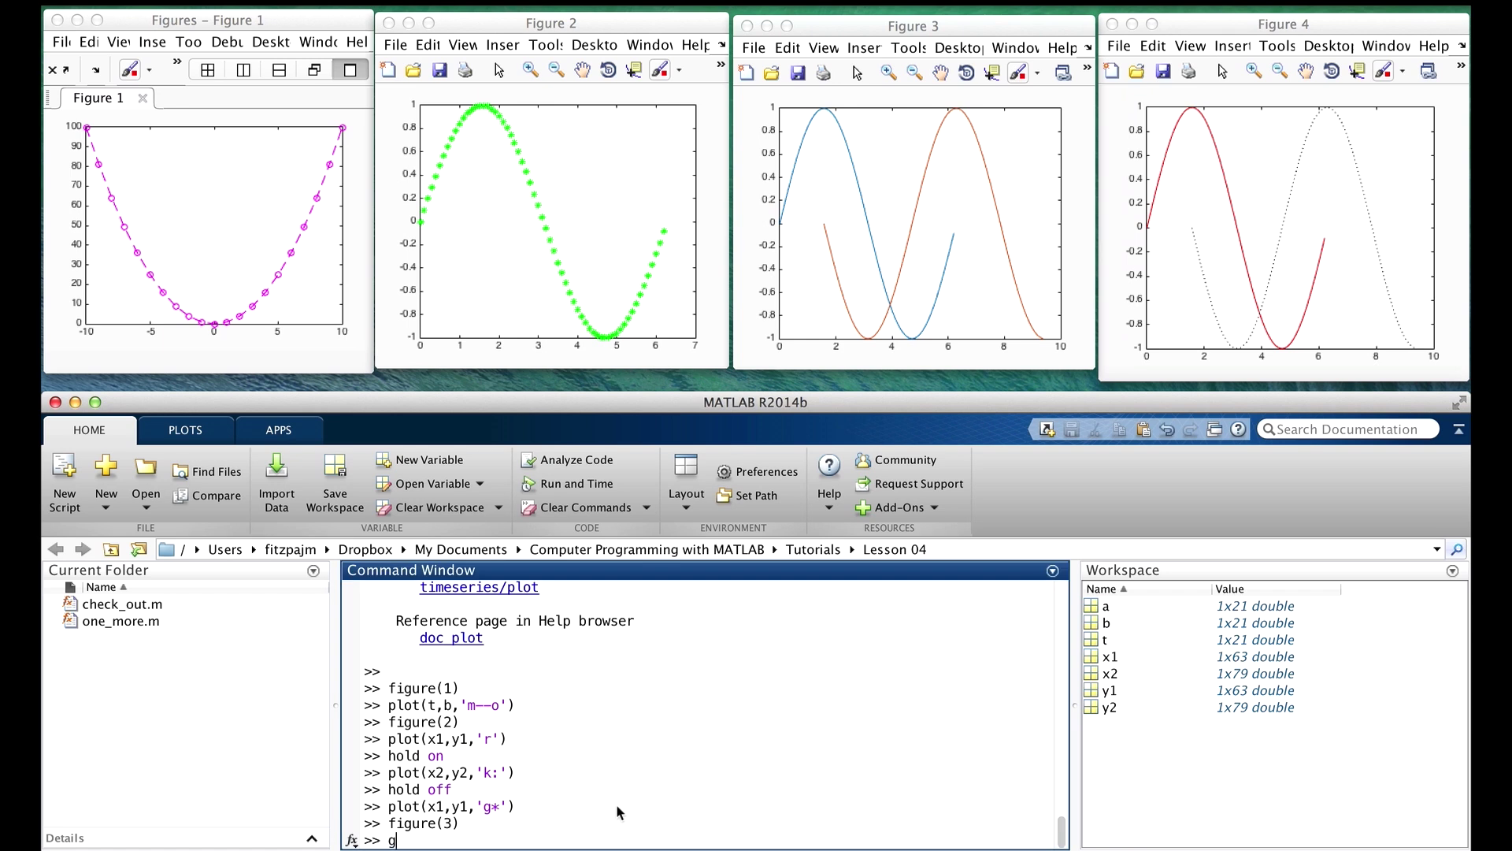
type("rid")
key("Return")
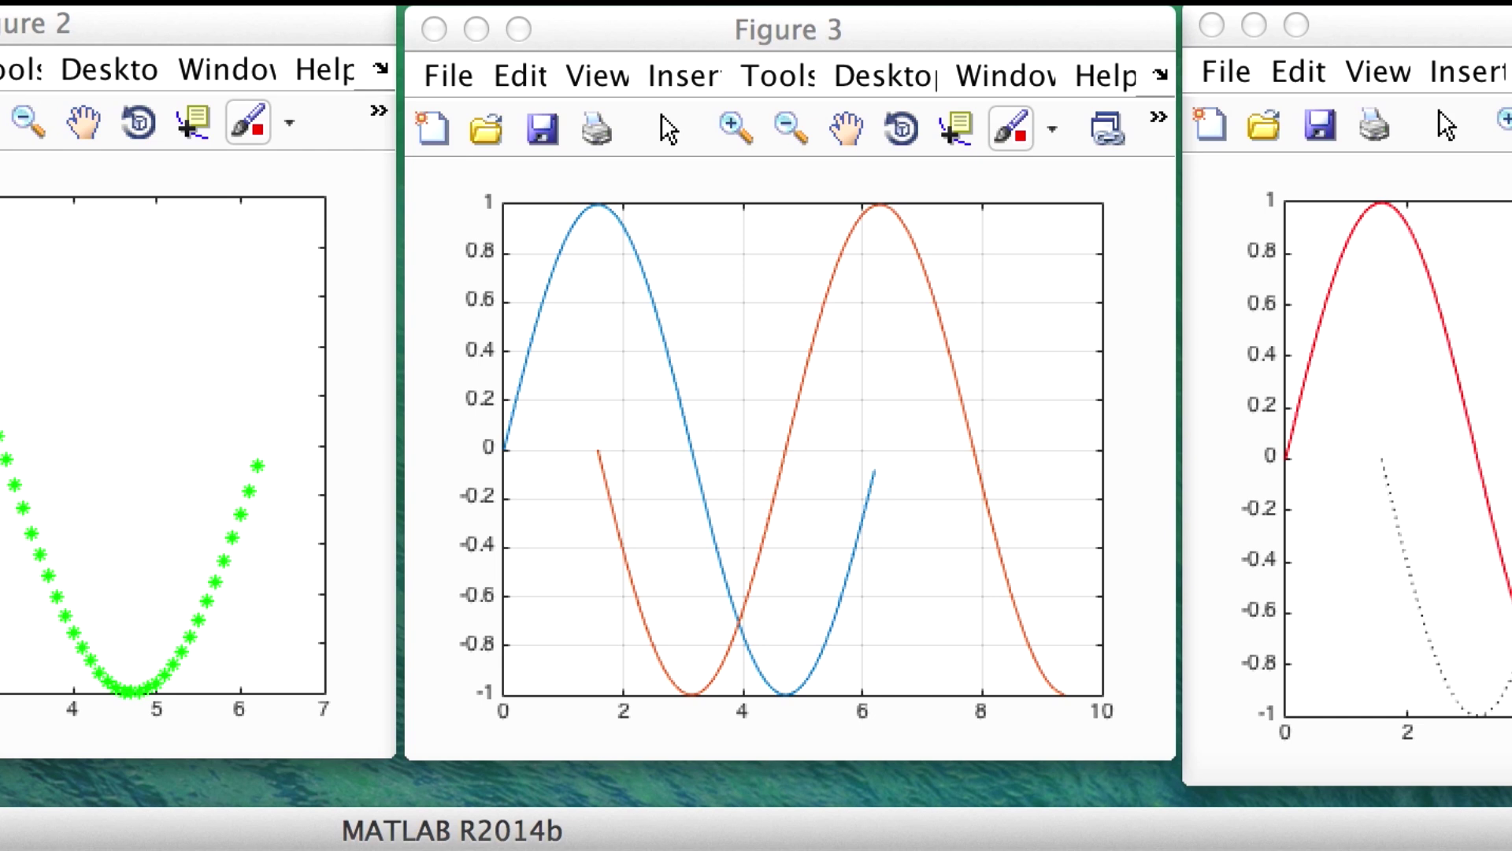
key("Return")
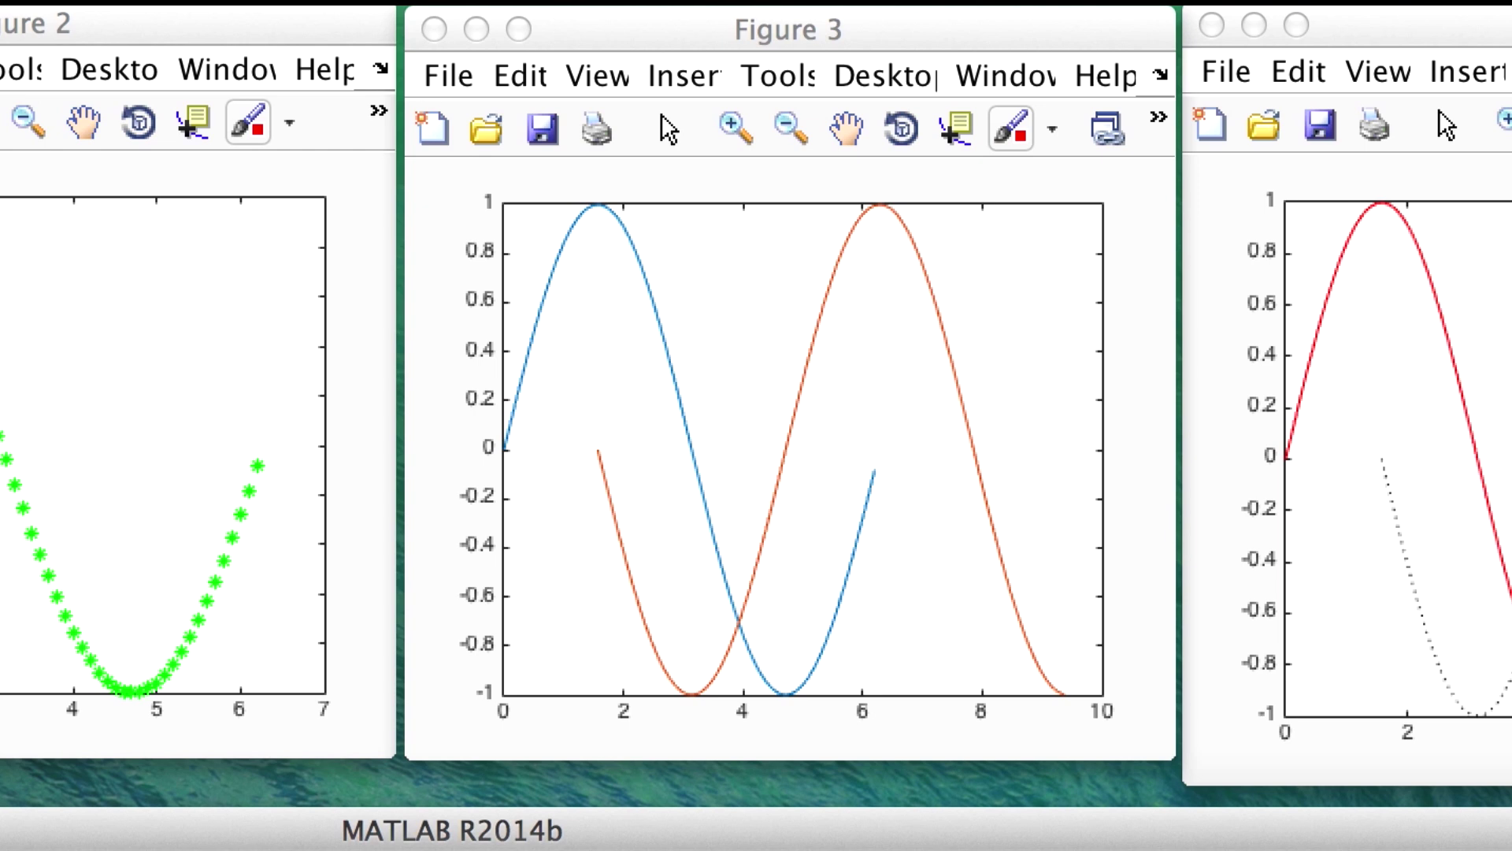
key("Return")
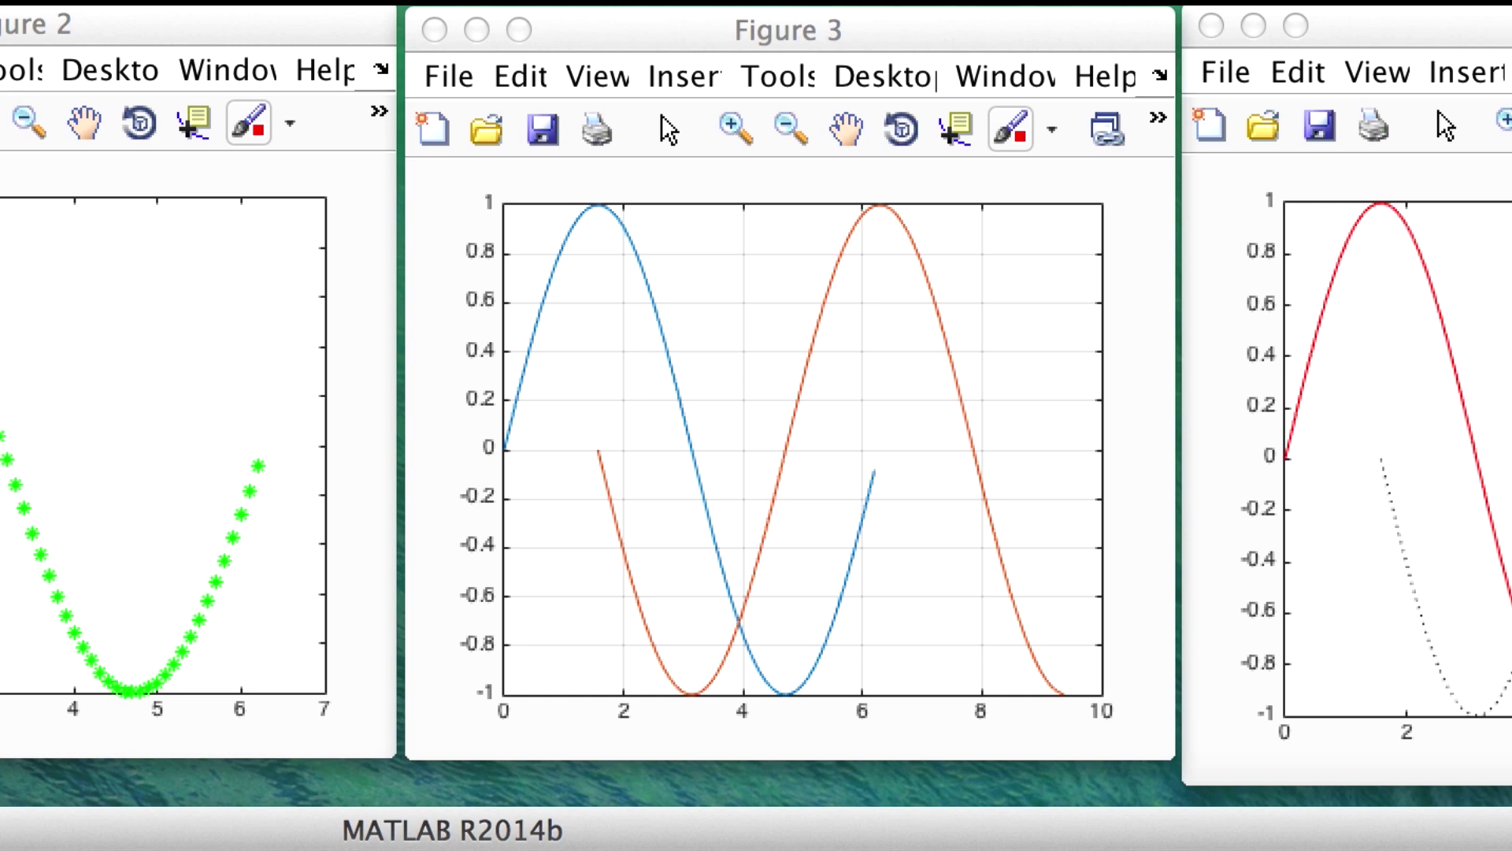
type("title('A Sine Plot and a")
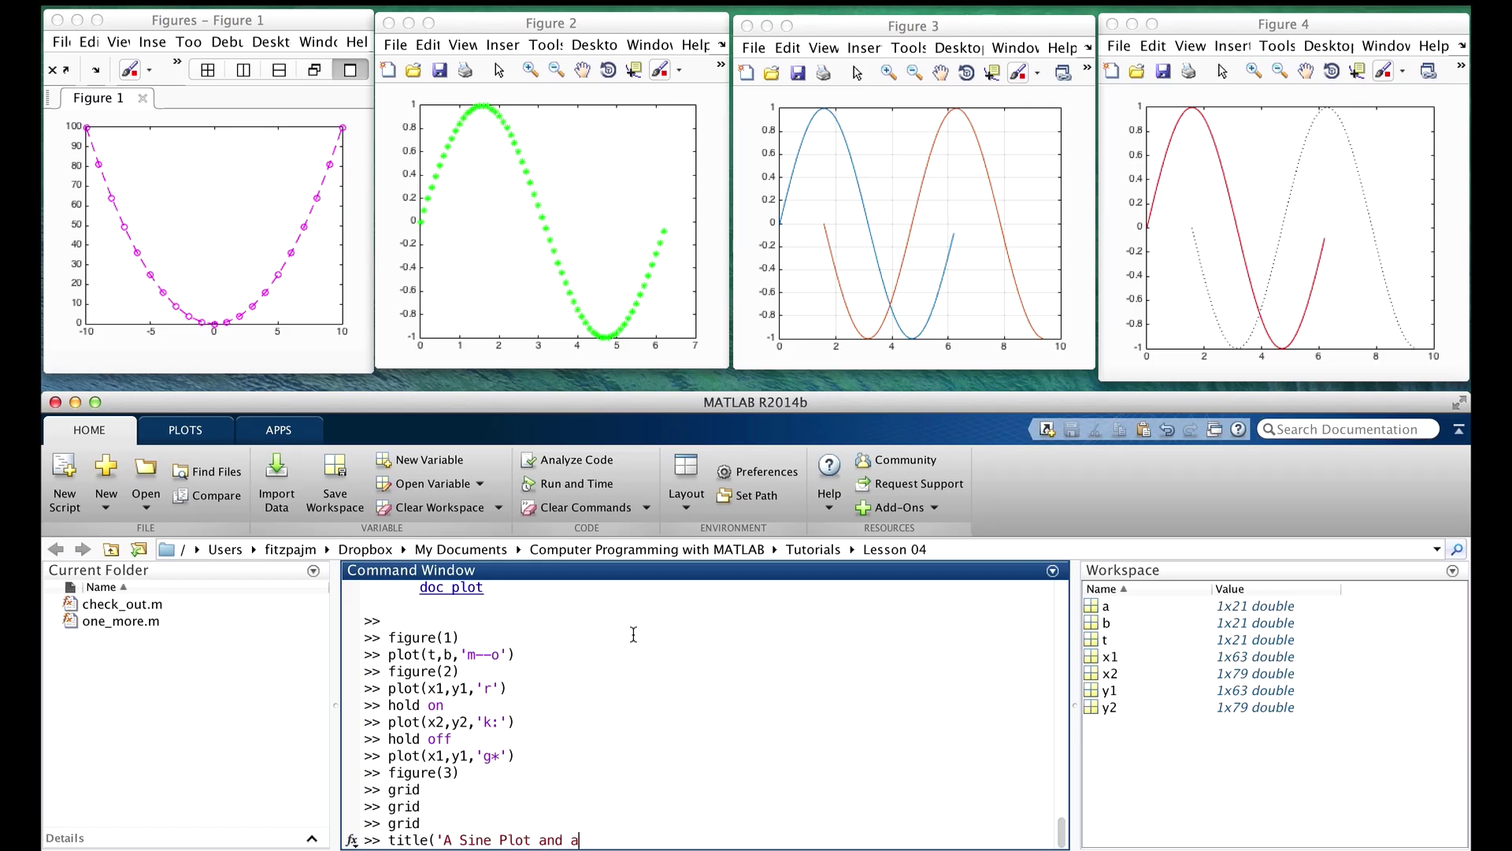
type(" Cosine Plot');")
Title Figure 3 'A Sine Plot and a Cosine Plot' and label both axes.
key("Return")
type("xlabel")
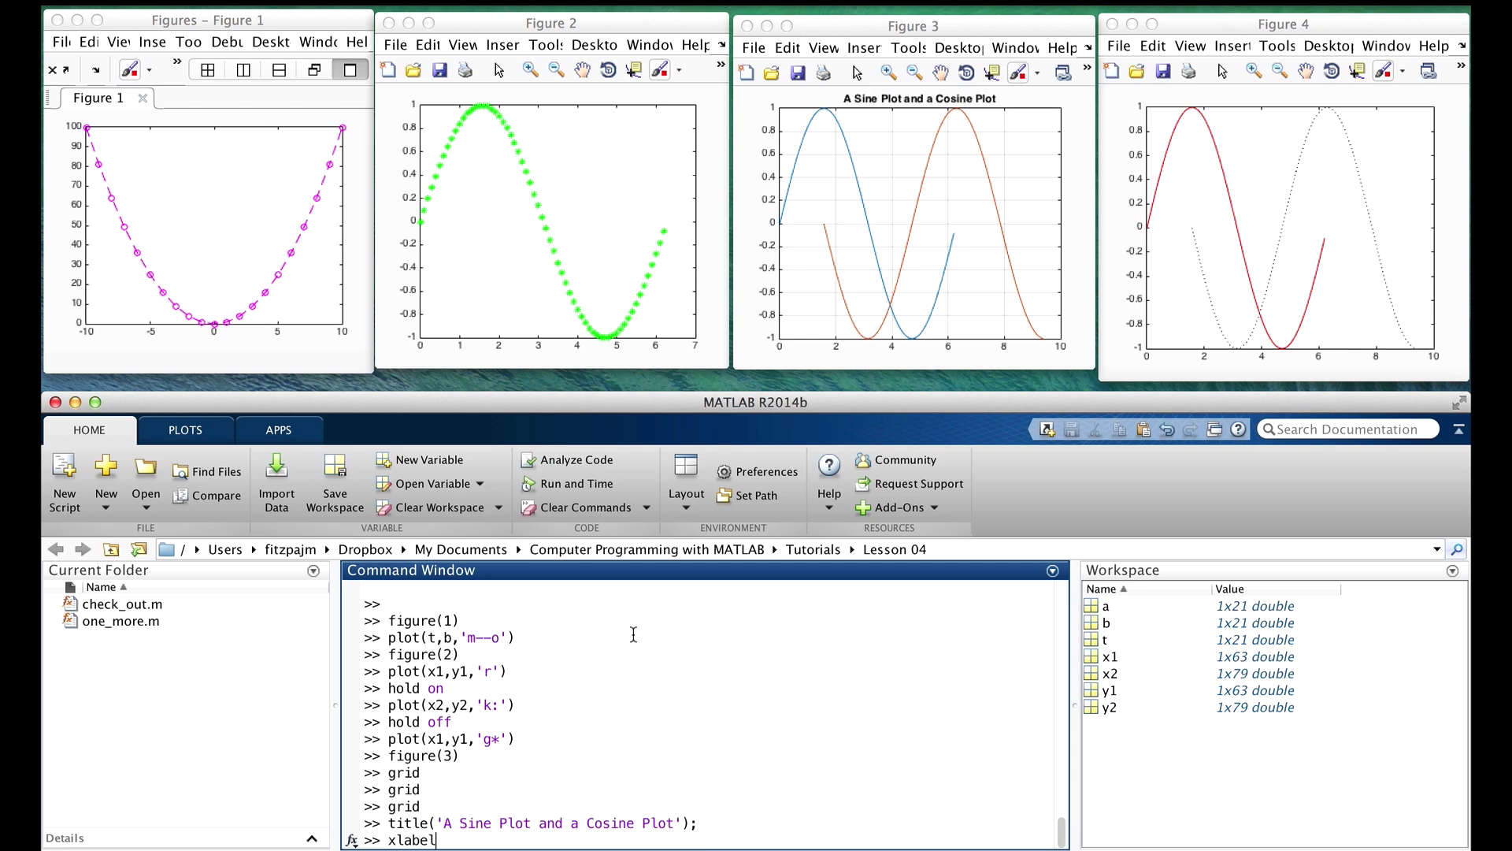
type("('The argument of sine and cosine')")
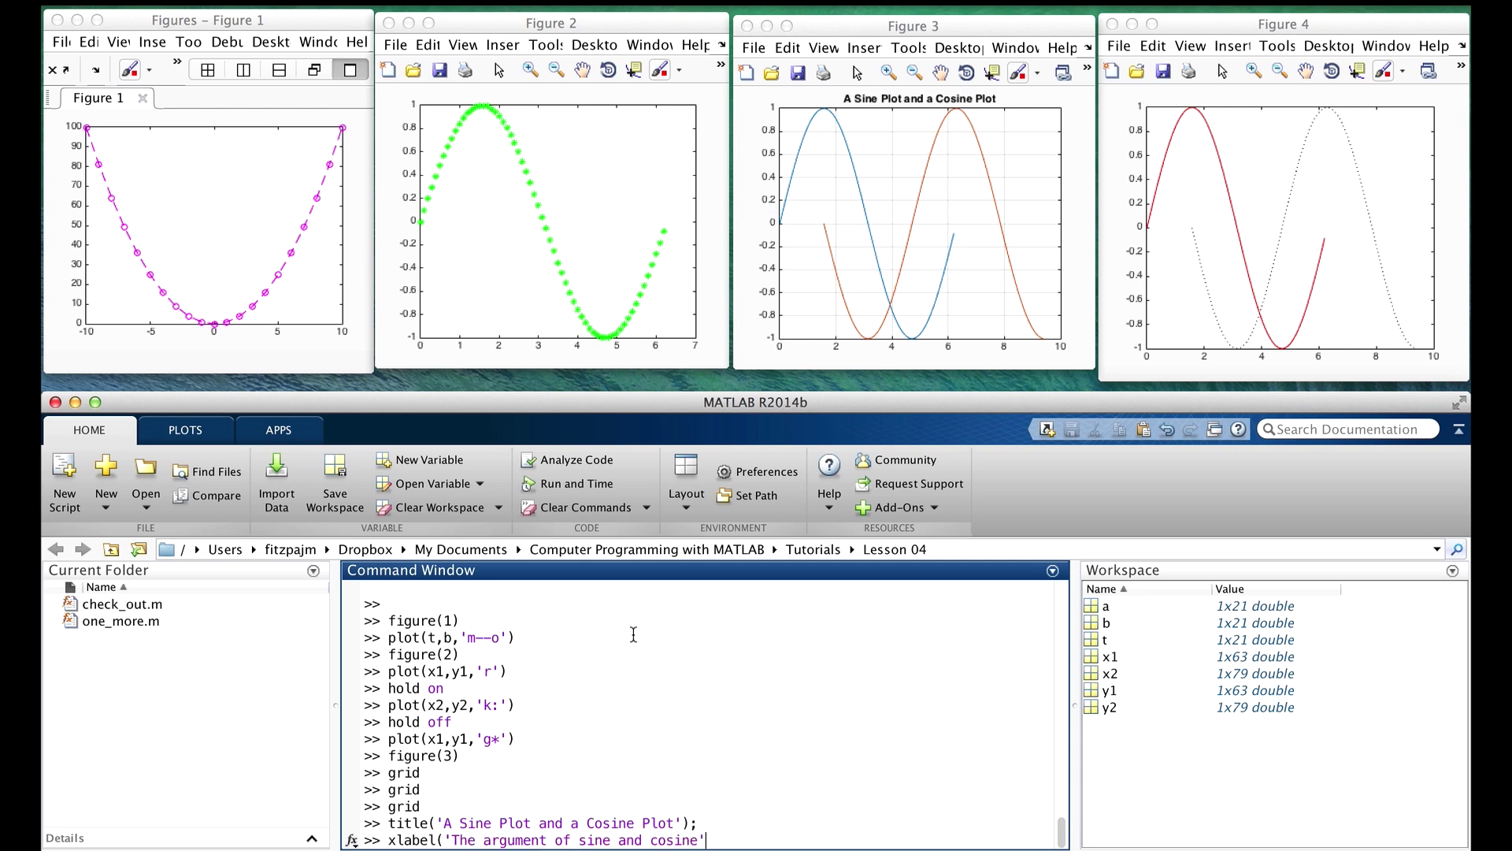
key("Return")
type("ylabel('The value")
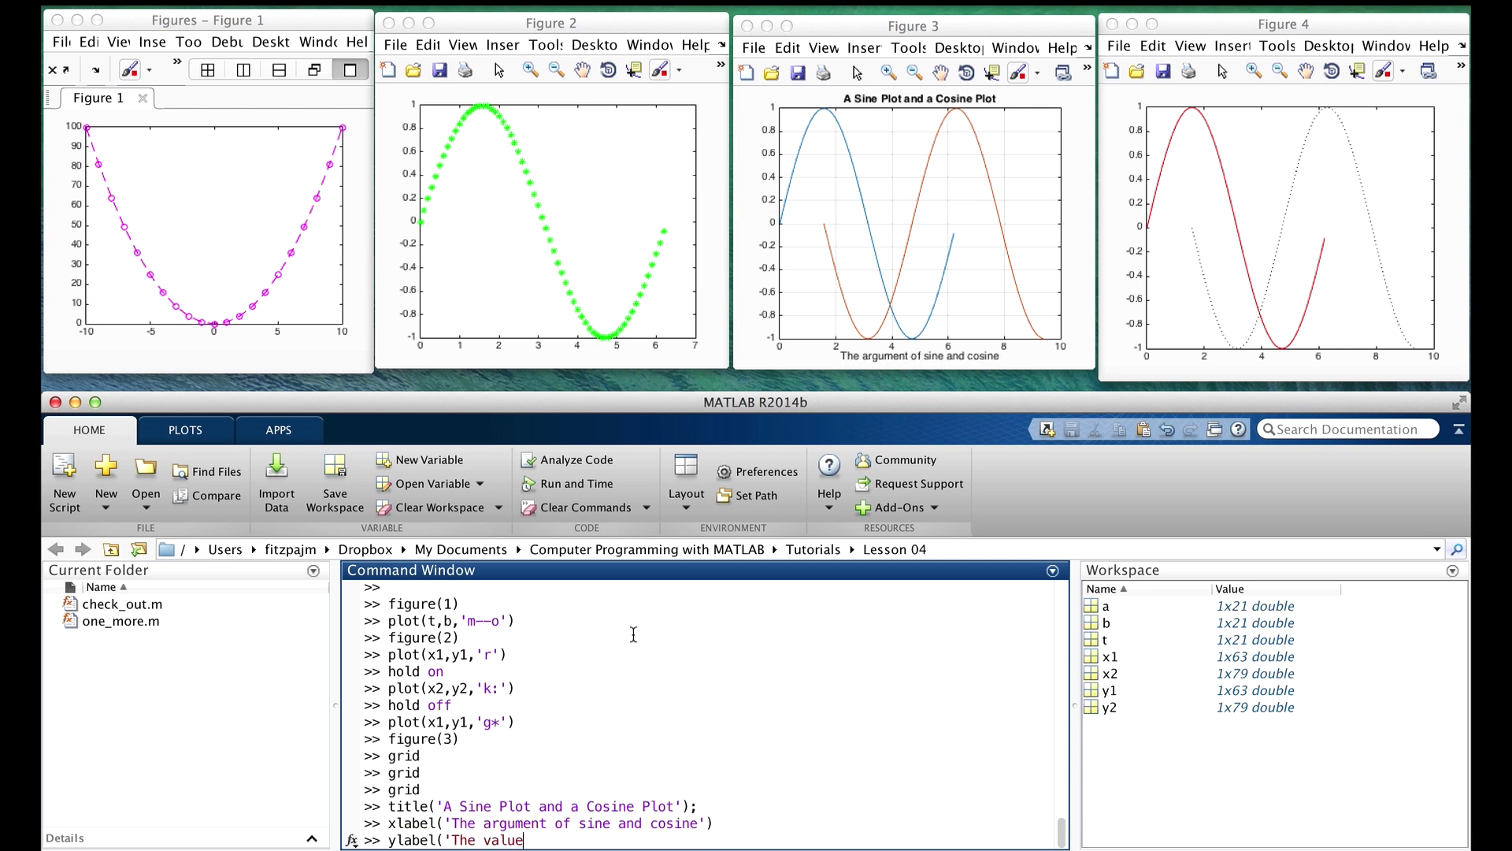
type(" of the sine or cosine')")
key("Return")
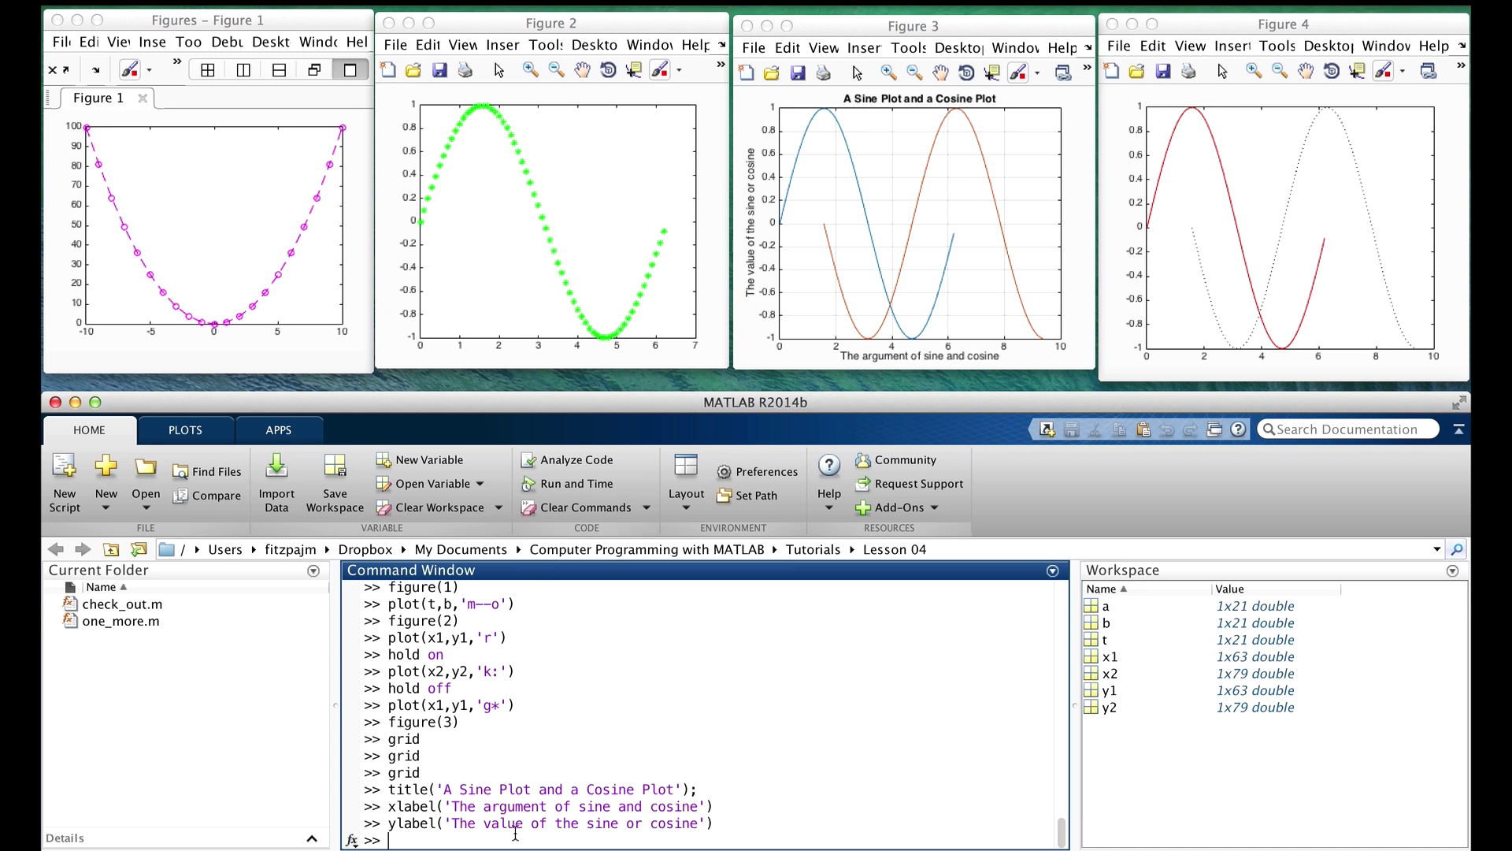
type("legend('sine','")
type("cosine')")
Add a legend naming Figure 3's curves 'sine' and 'cosine'.
key("Return")
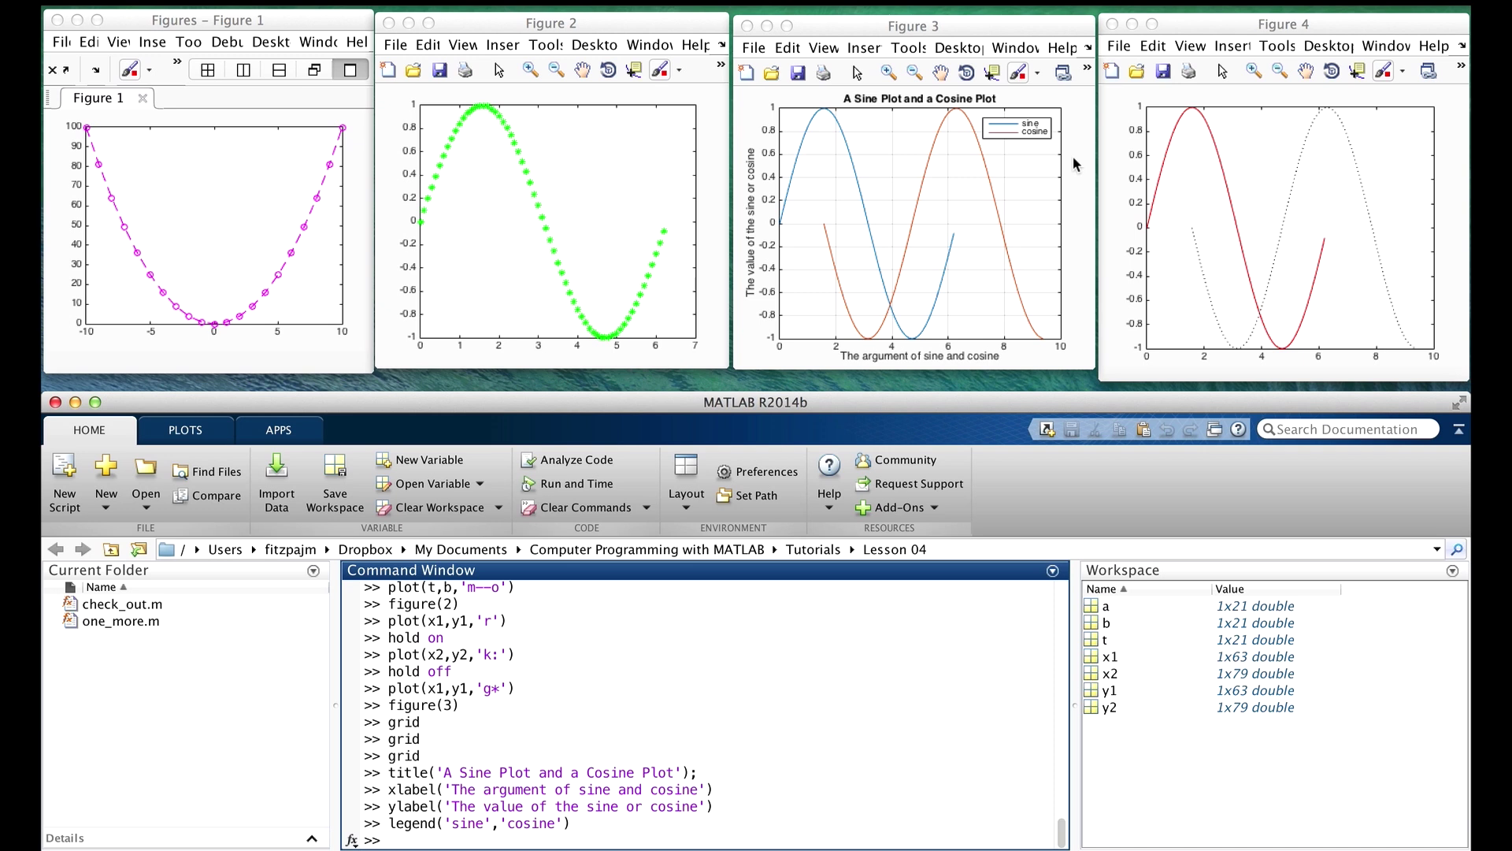
left_click(1076, 153)
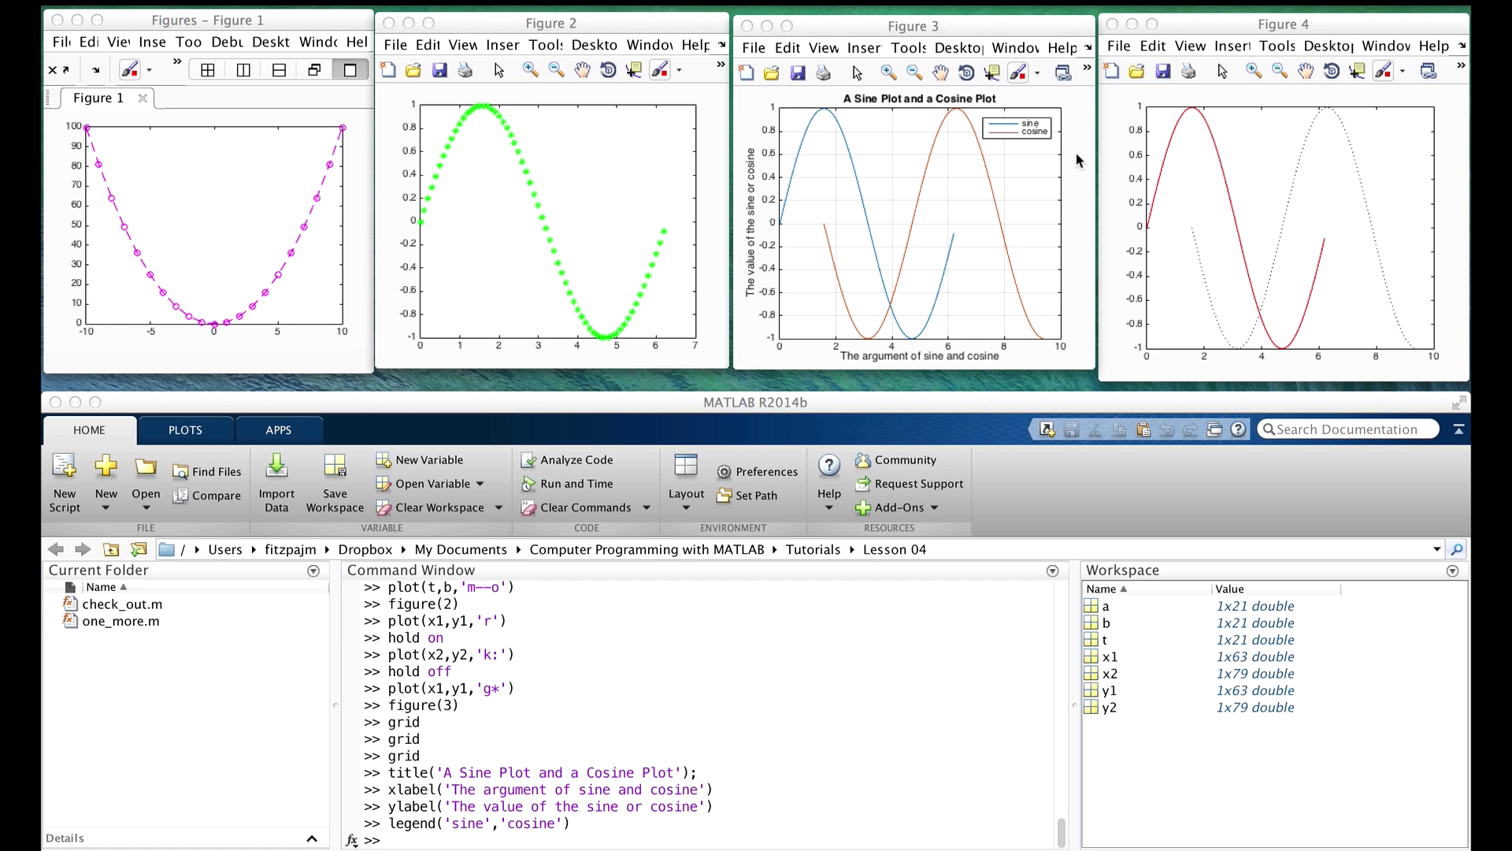
left_click(589, 838)
Set Figure 3's axis limits to x from -2 to 12 and y from -1.5 to 1.5.
type("axis([")
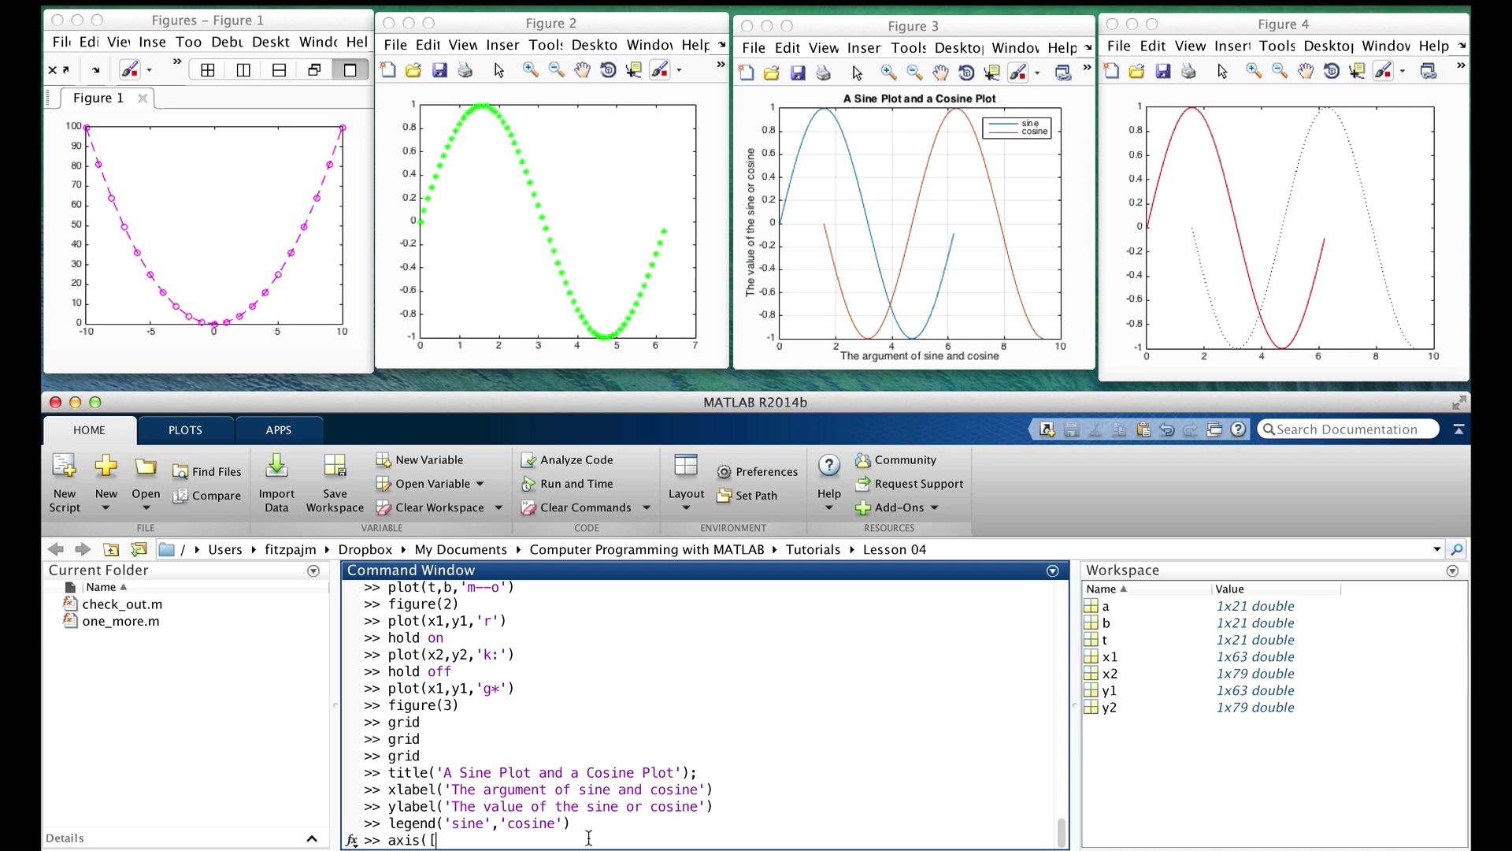
type("-2 12 -1.5 1.5")
type("])")
left_click(481, 839)
key("Return")
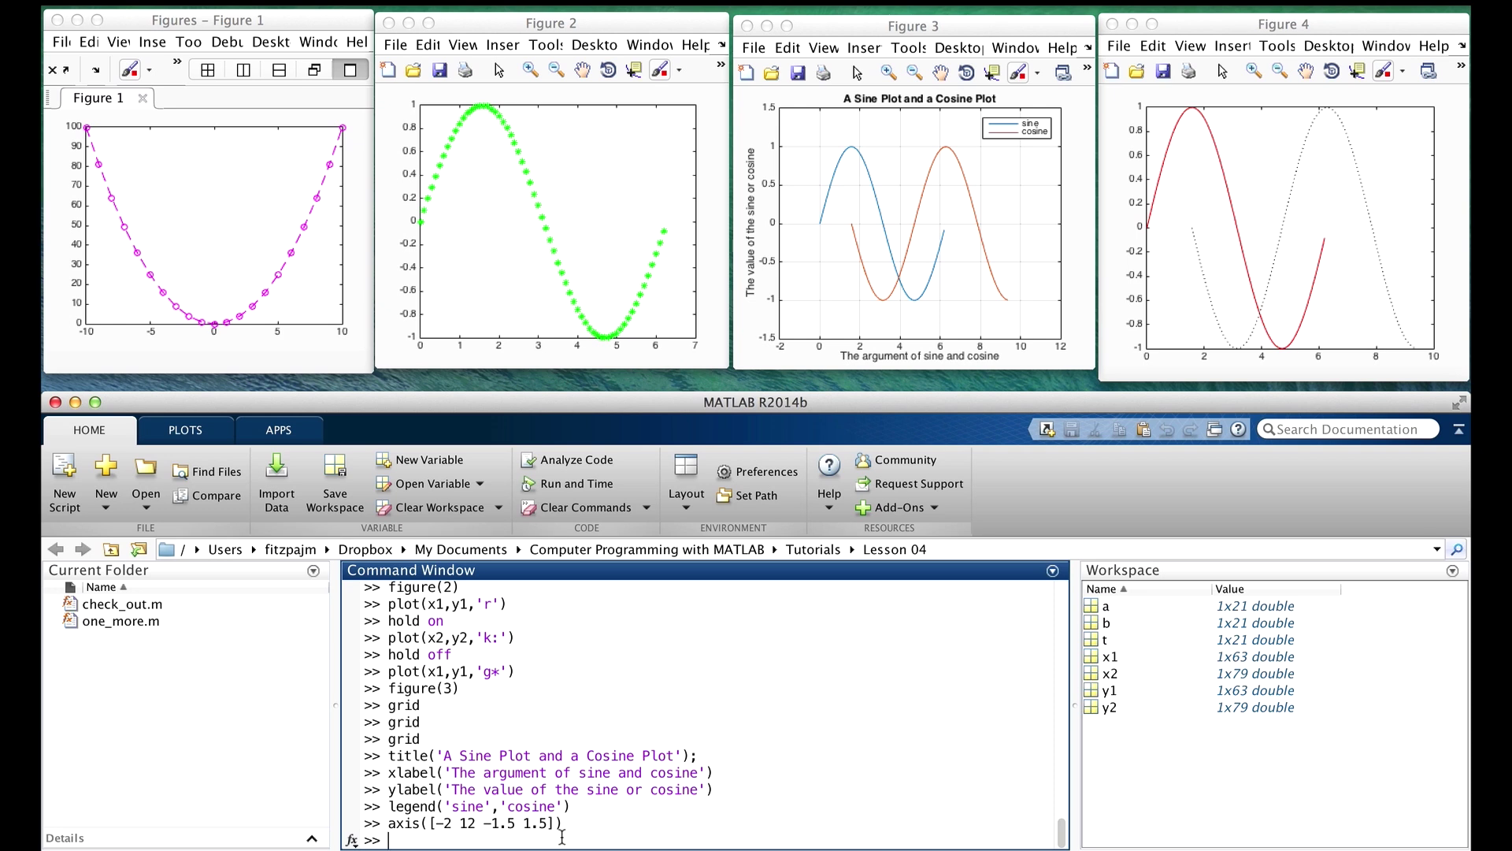
Close Figure 4 and Figure 1, then close all remaining figures with close all.
type("cl")
type("ose(4)")
key("Return")
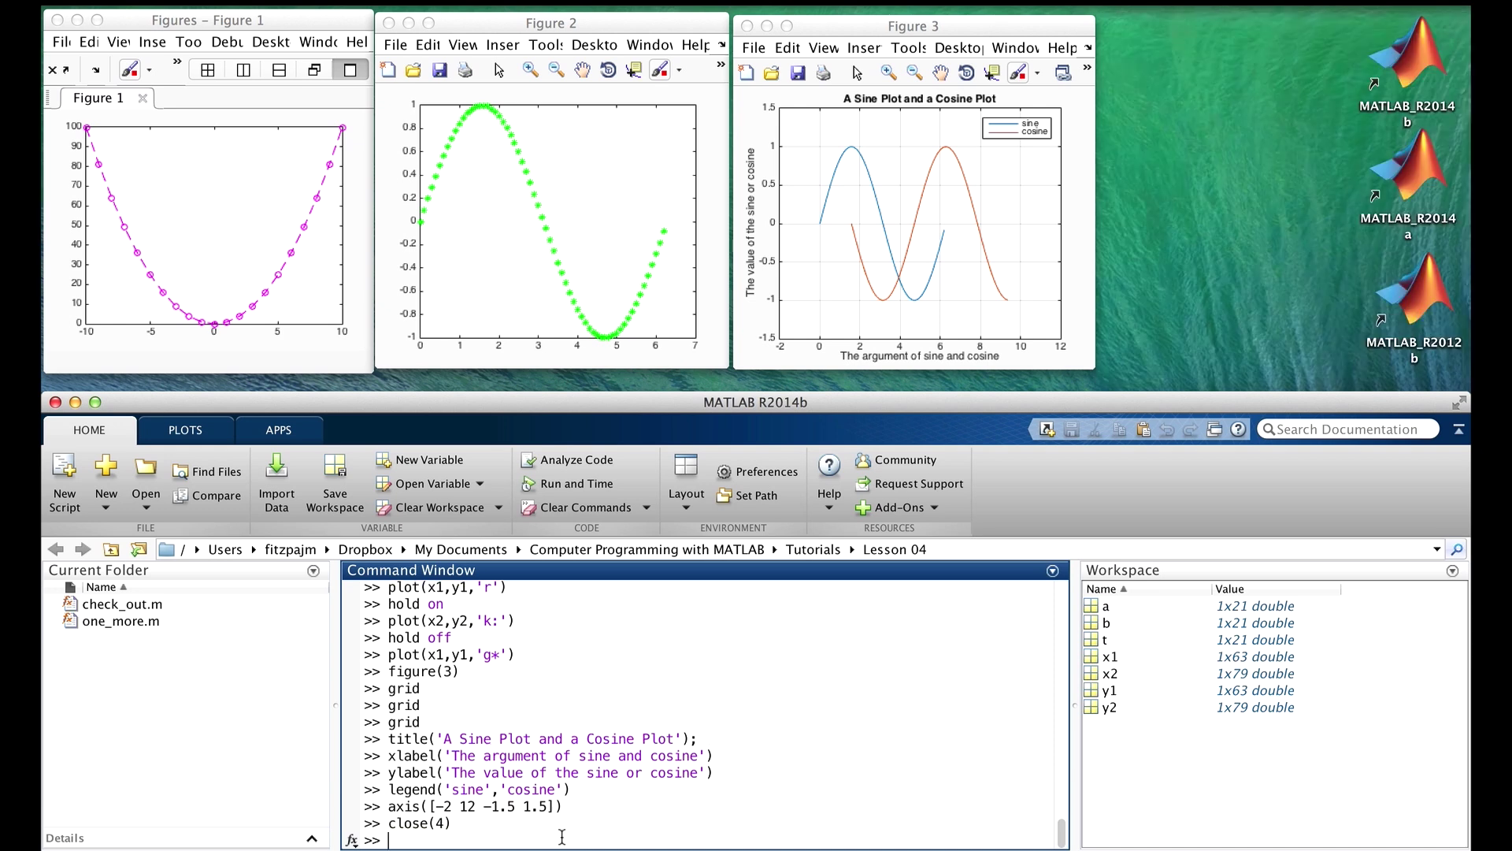
type("close")
type("(1)")
key("Return")
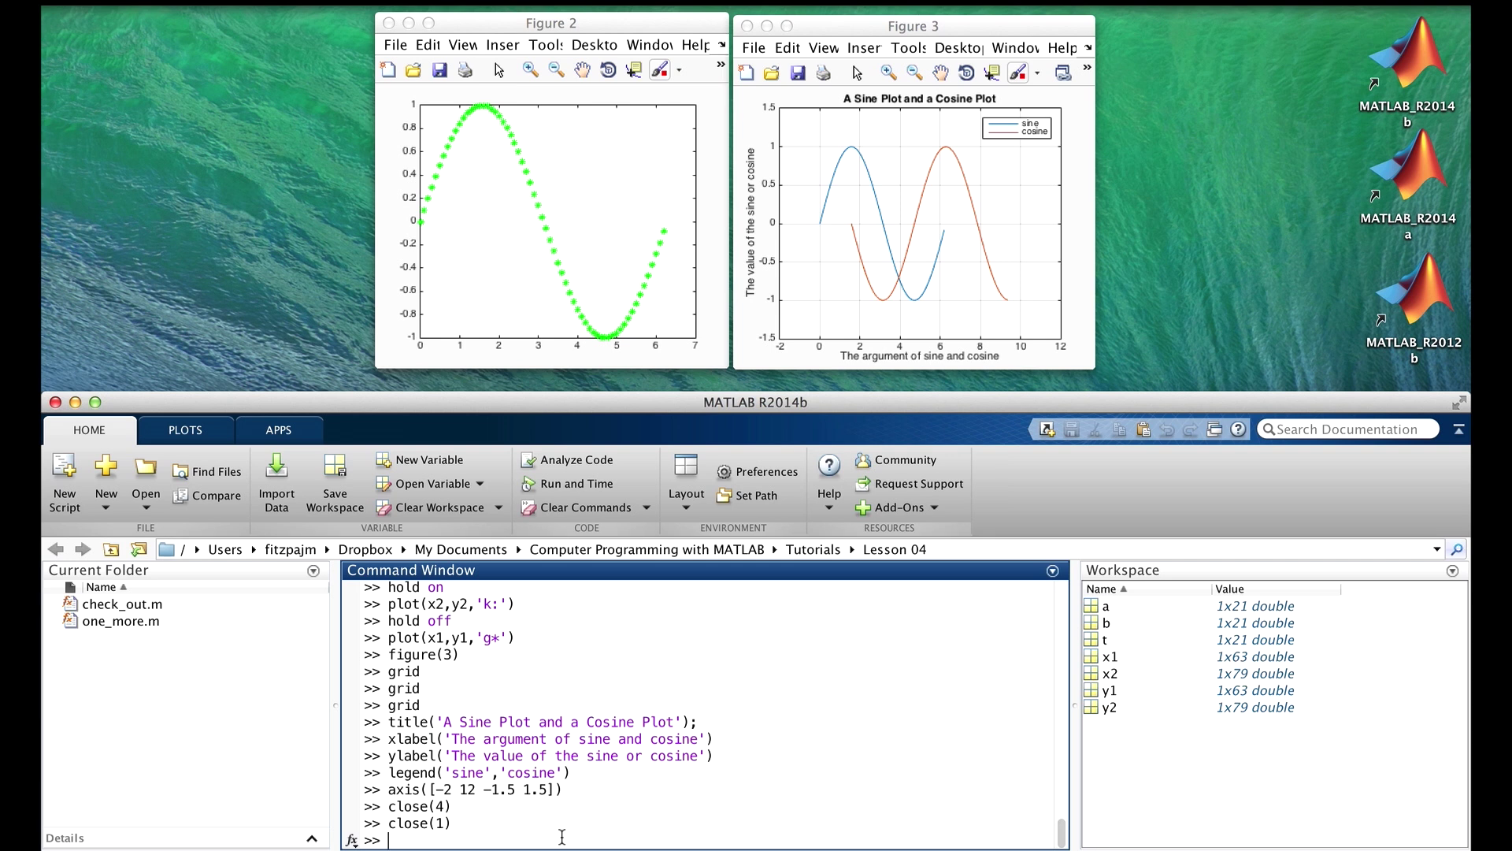
type("clos")
type("e all")
key("Return")
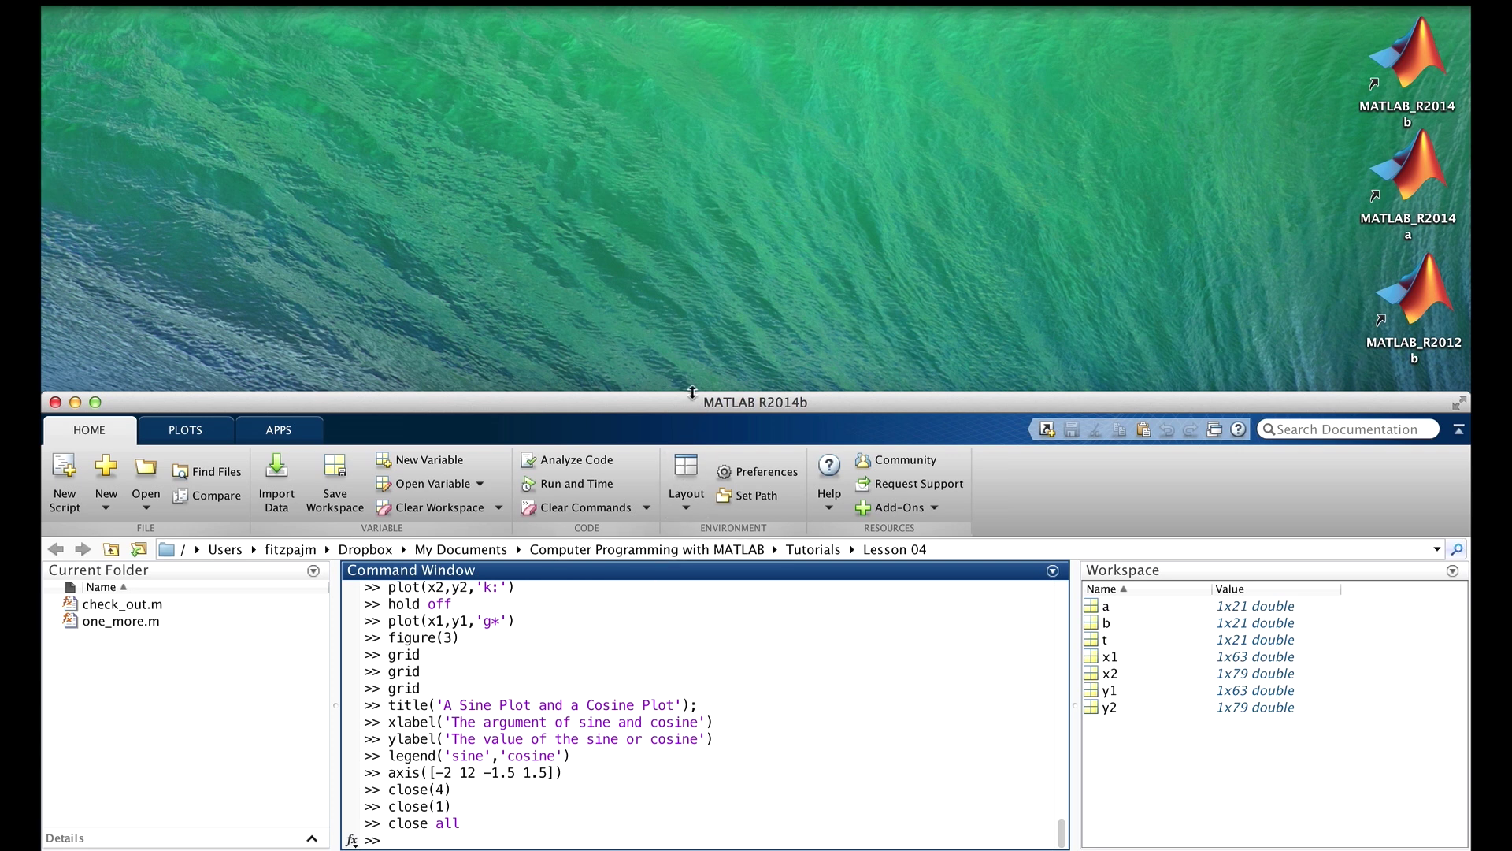
Maximize the MATLAB window, then run clear and clc to empty workspace and Command Window.
left_click_drag(692, 392, 717, 8)
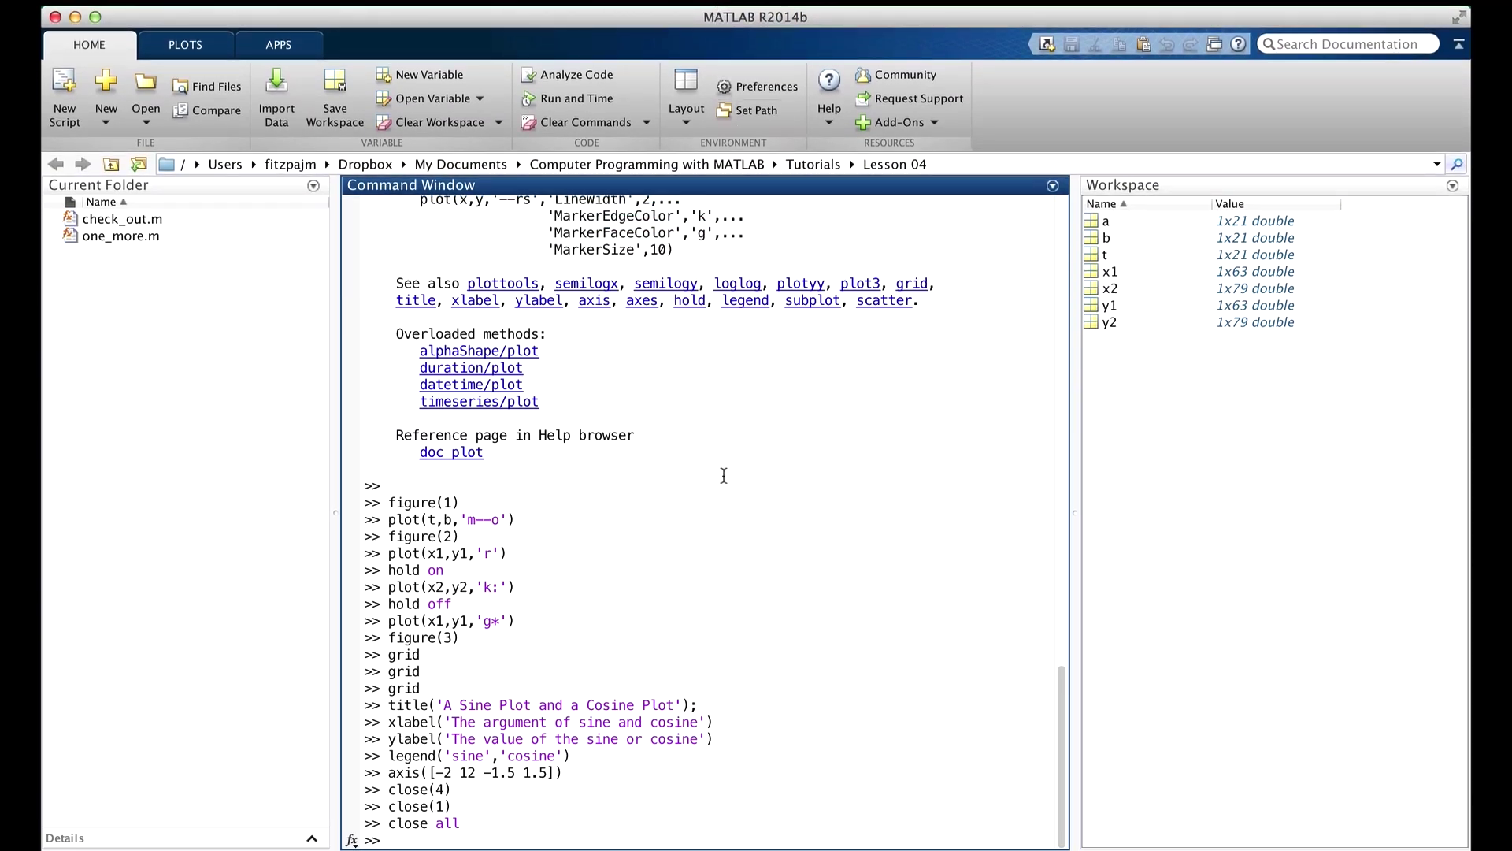
type("clear")
key("Return")
type("clc")
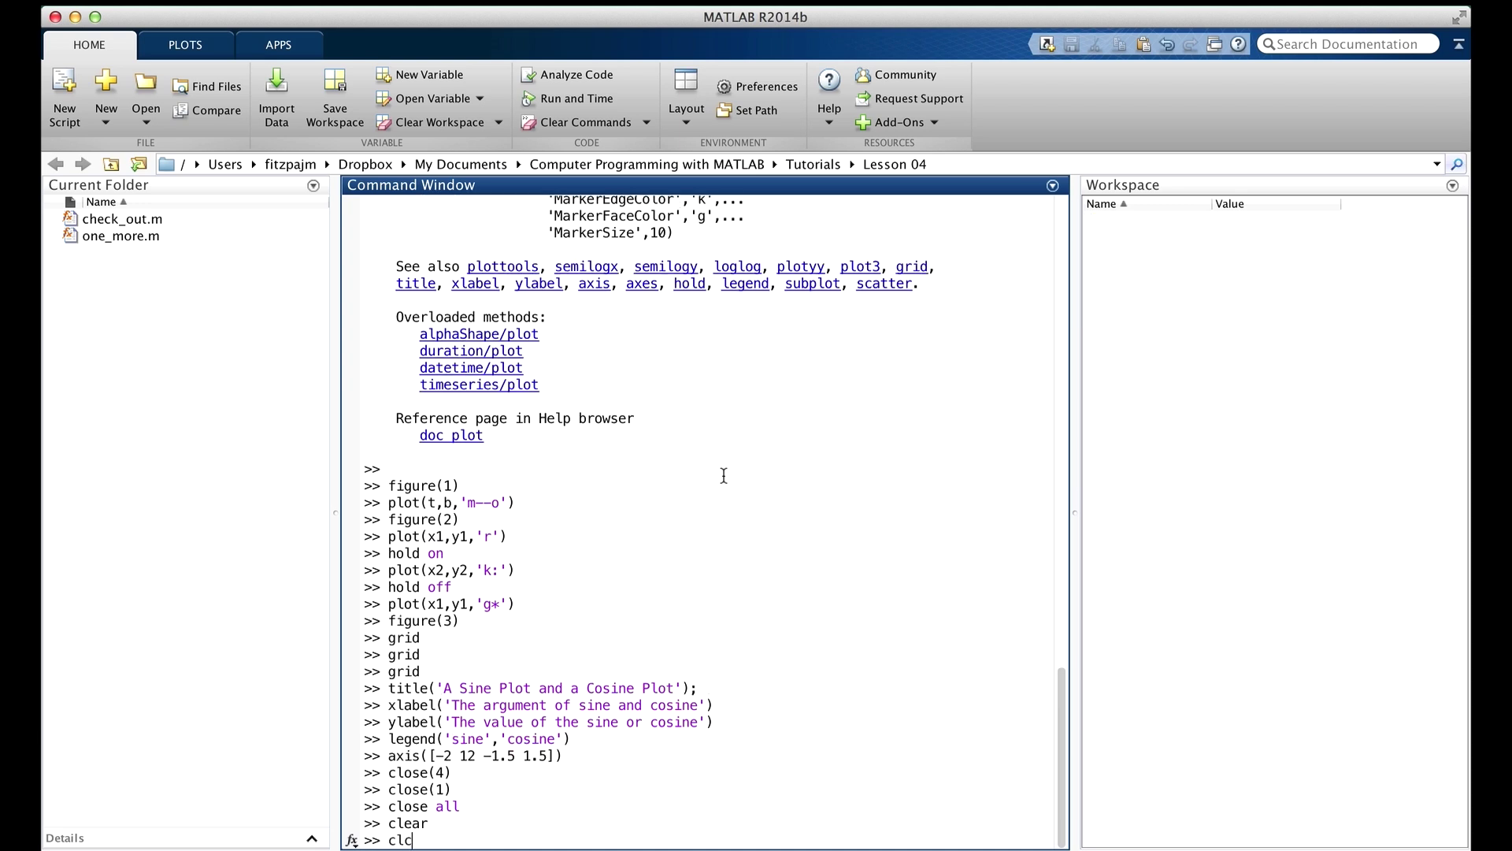
key("Return")
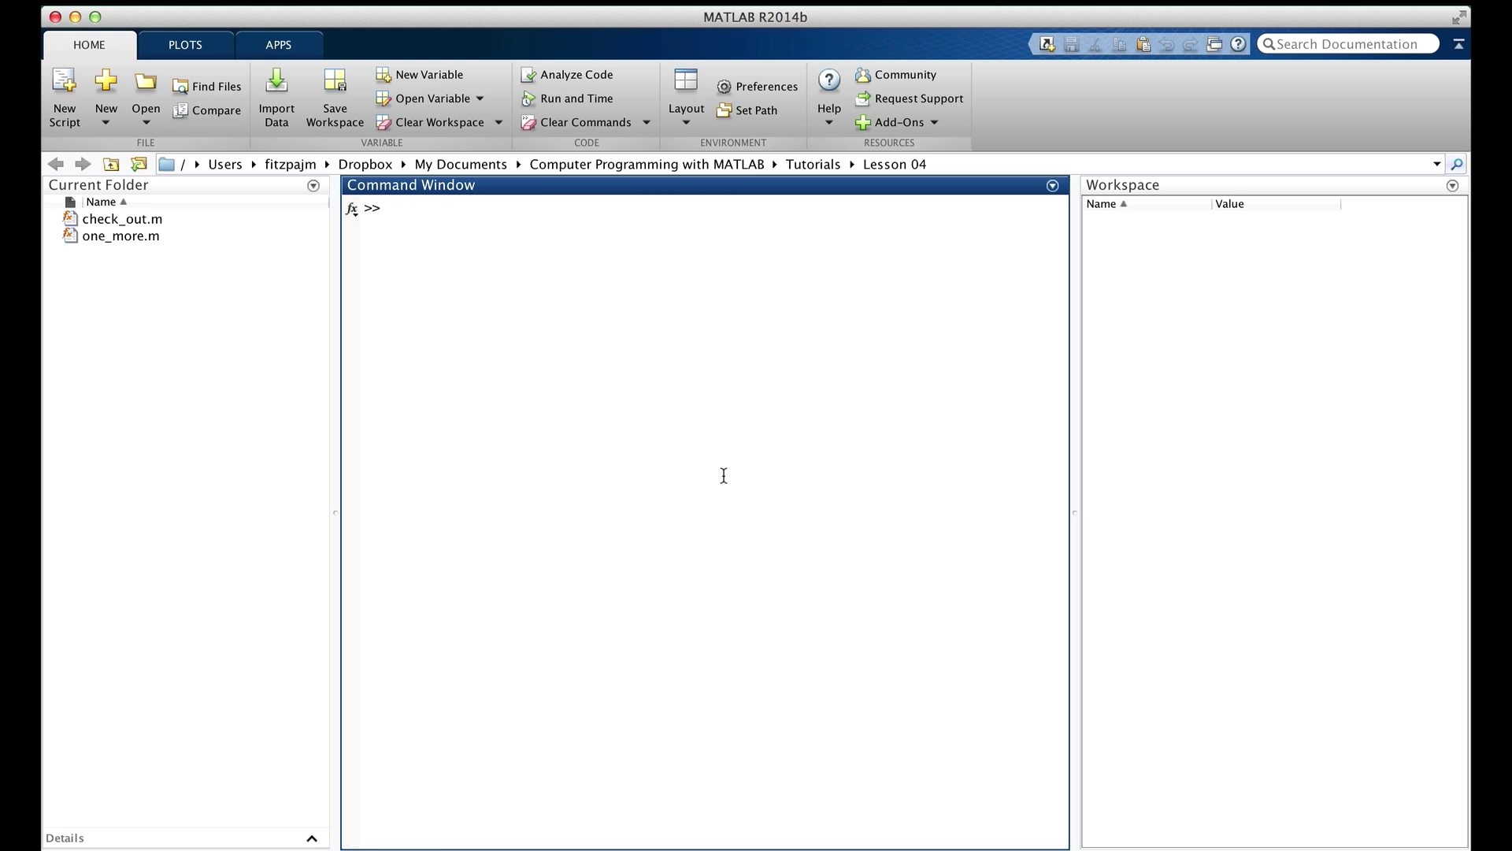